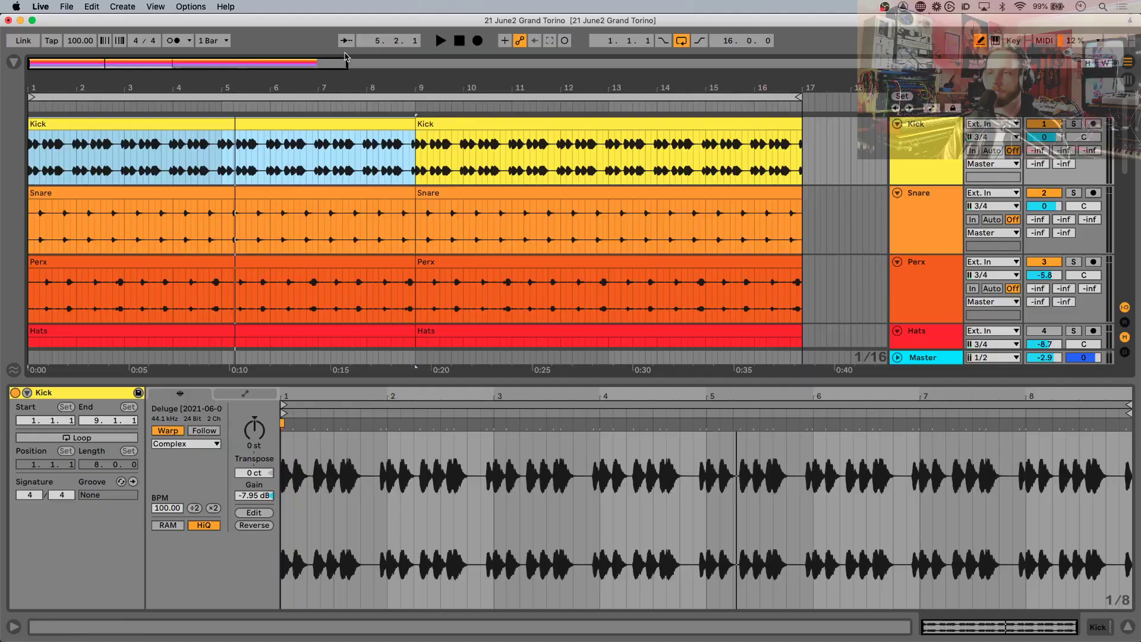
Step: Activate the Hats, Lead, SynL and SynR tracks and play the full mix from the start
scroll(303, 214, down, 5)
scroll(304, 215, up, 5)
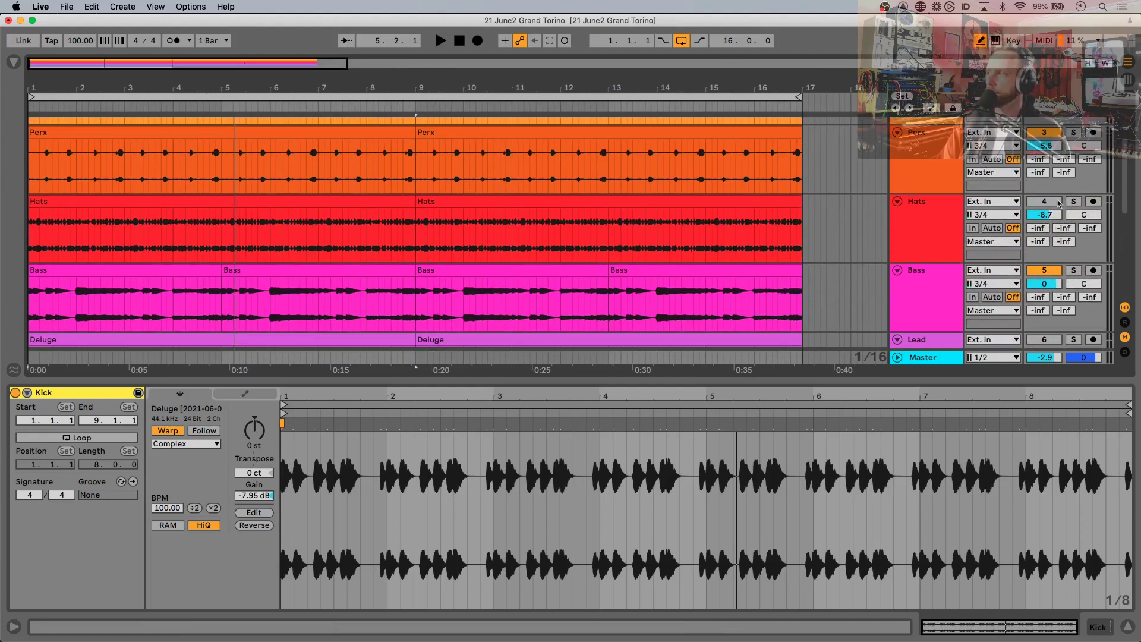
scroll(1051, 199, down, 4)
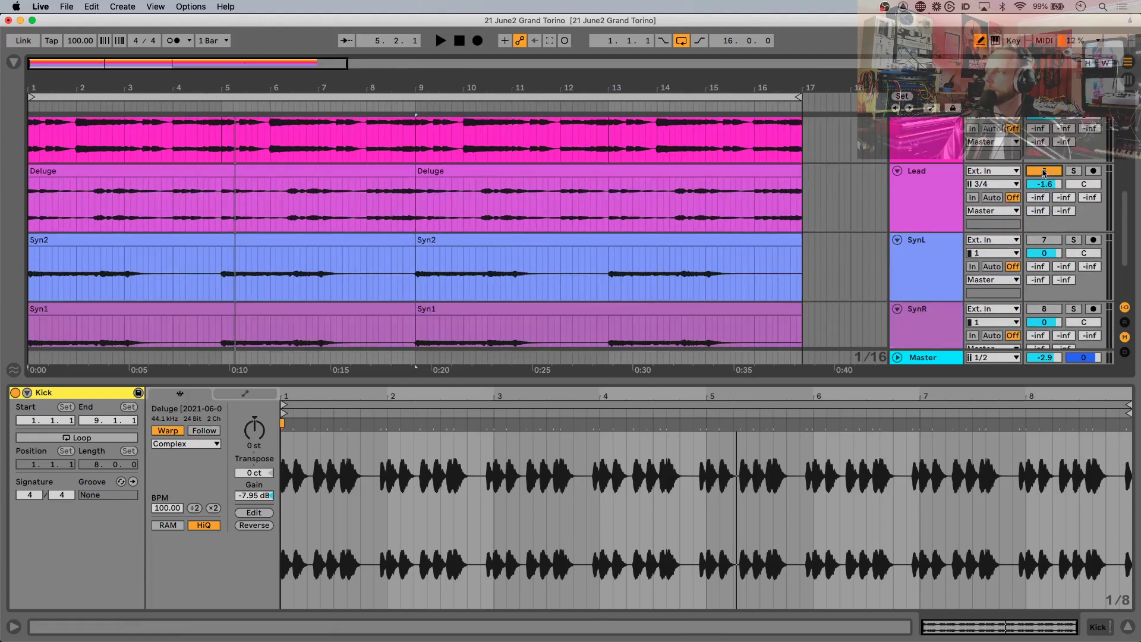
scroll(1047, 244, down, 1)
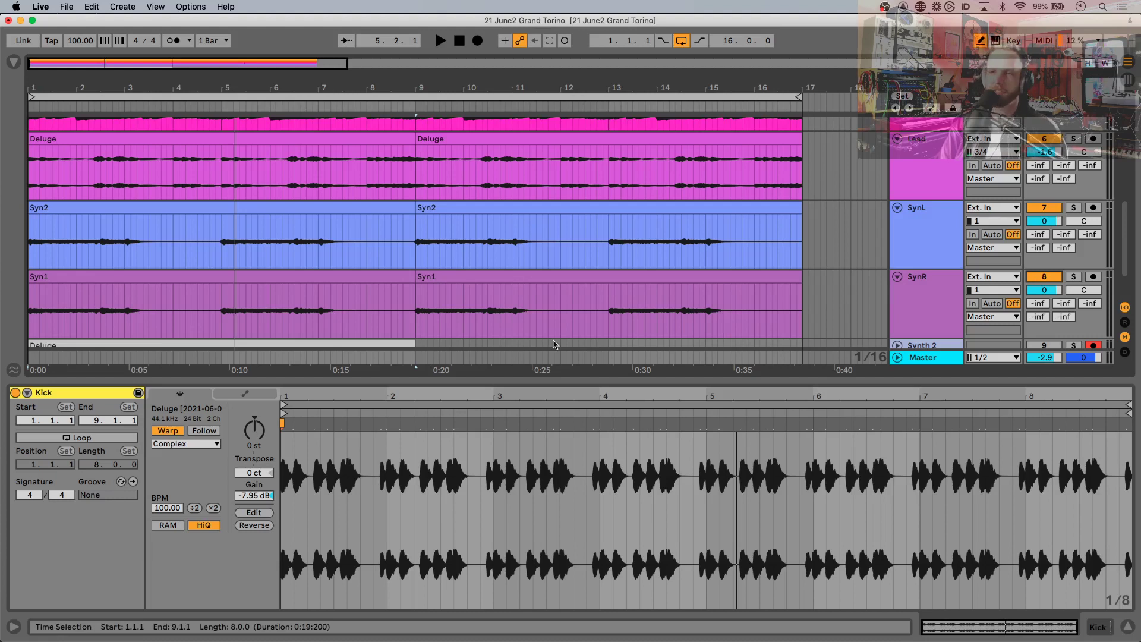
key(space)
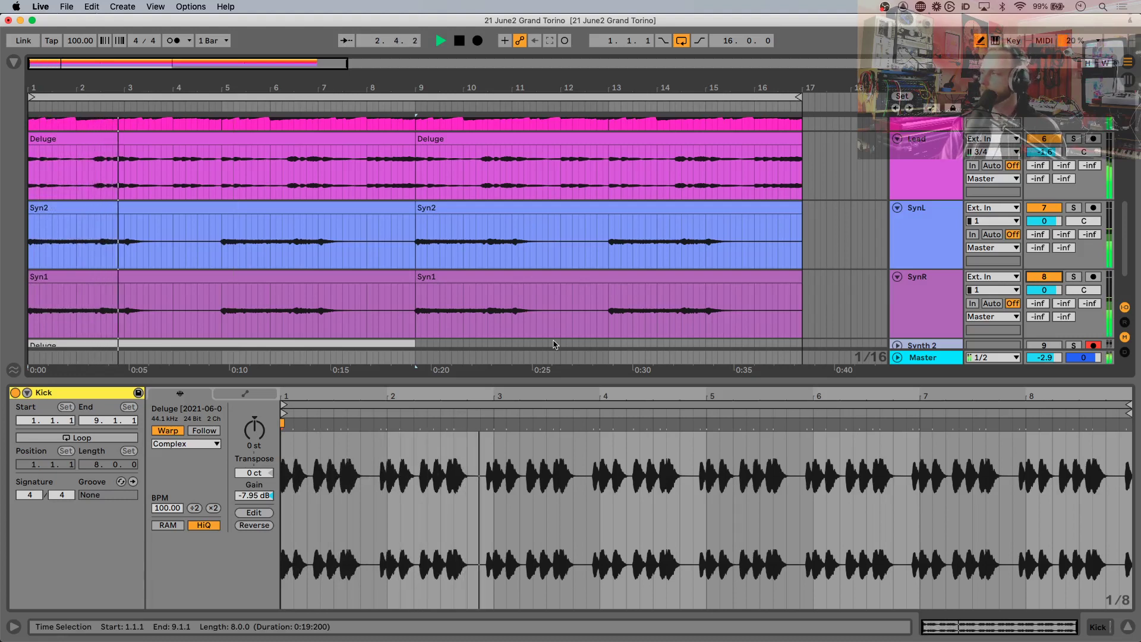
key(space)
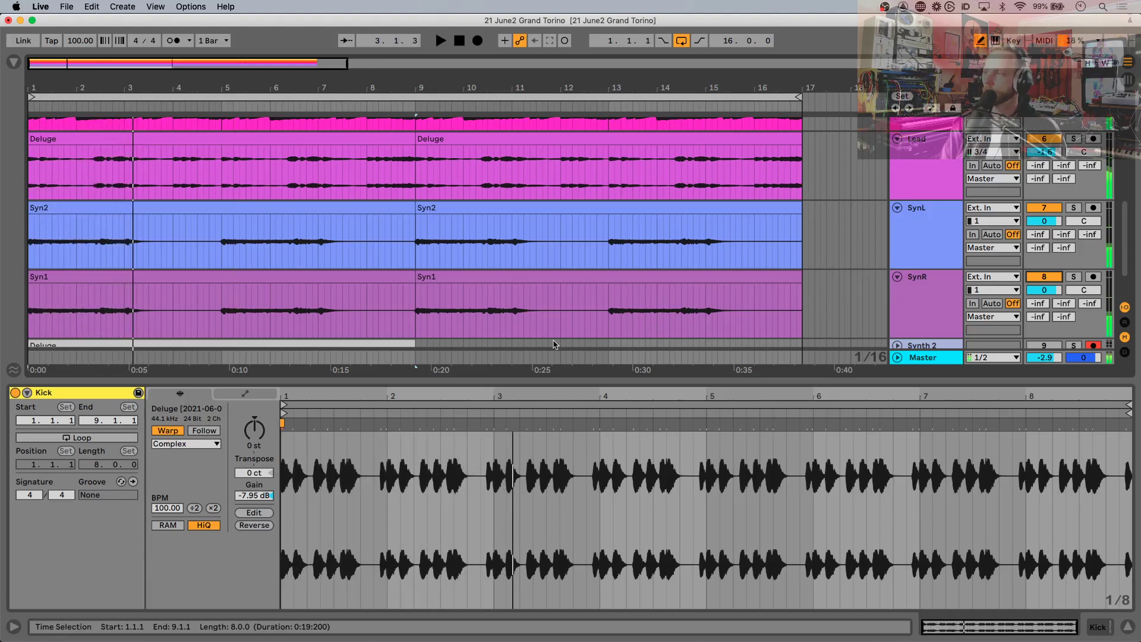
Step: Solo SynL during playback, lower the SynL and SynR volumes together to -5.7 dB, and end the solo
click(1075, 208)
key(space)
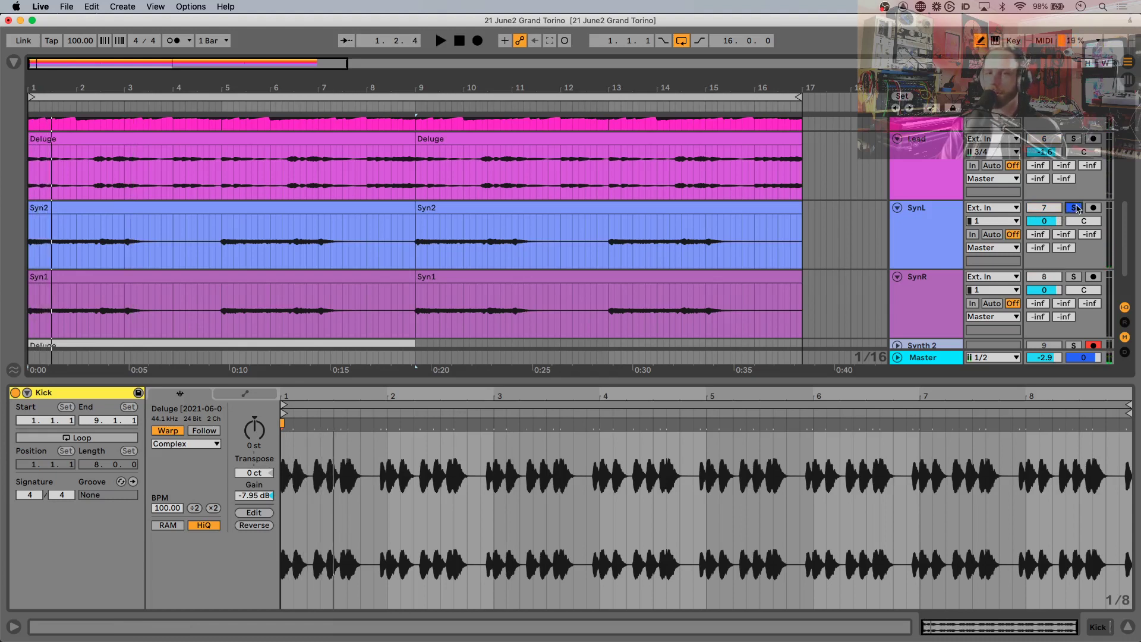
click(935, 230)
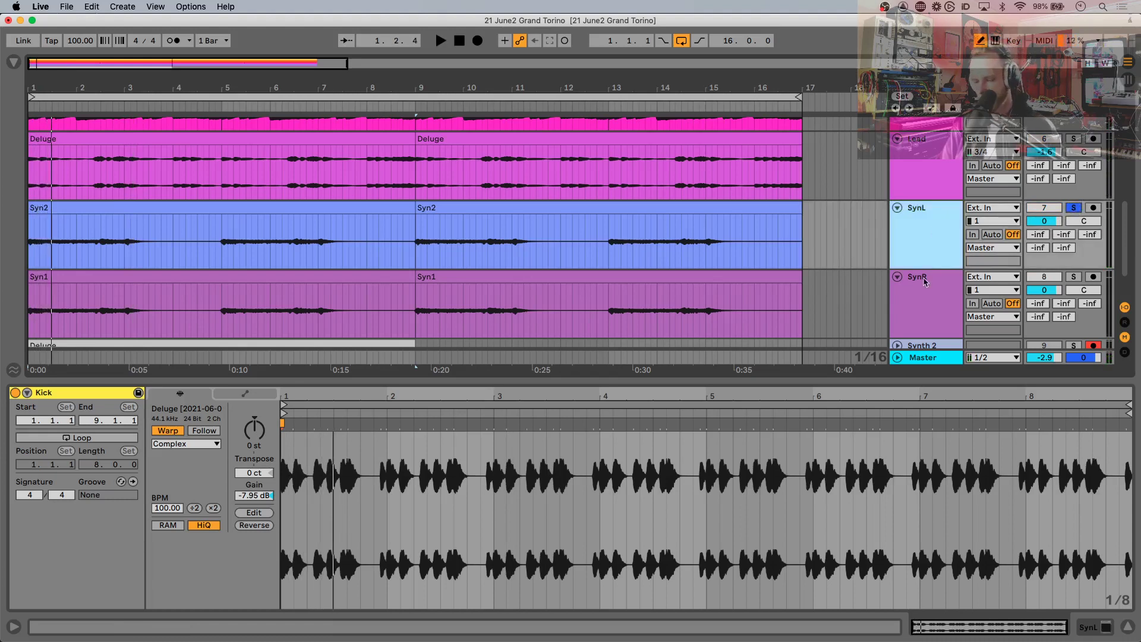
shift+click(920, 299)
drag(1057, 223, 1056, 233)
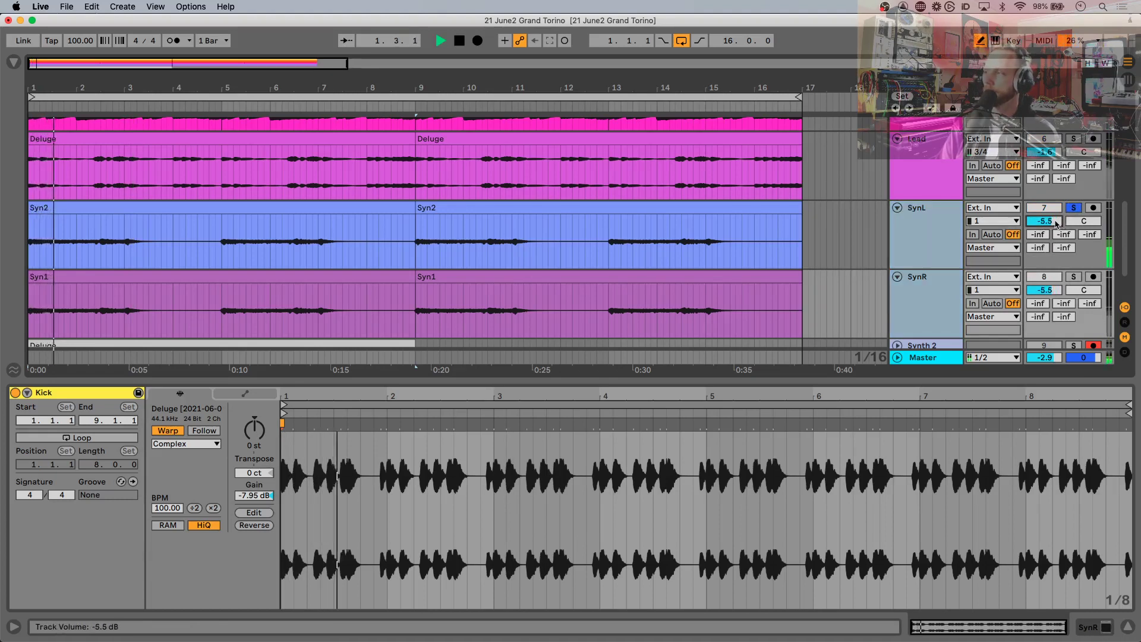
click(1073, 208)
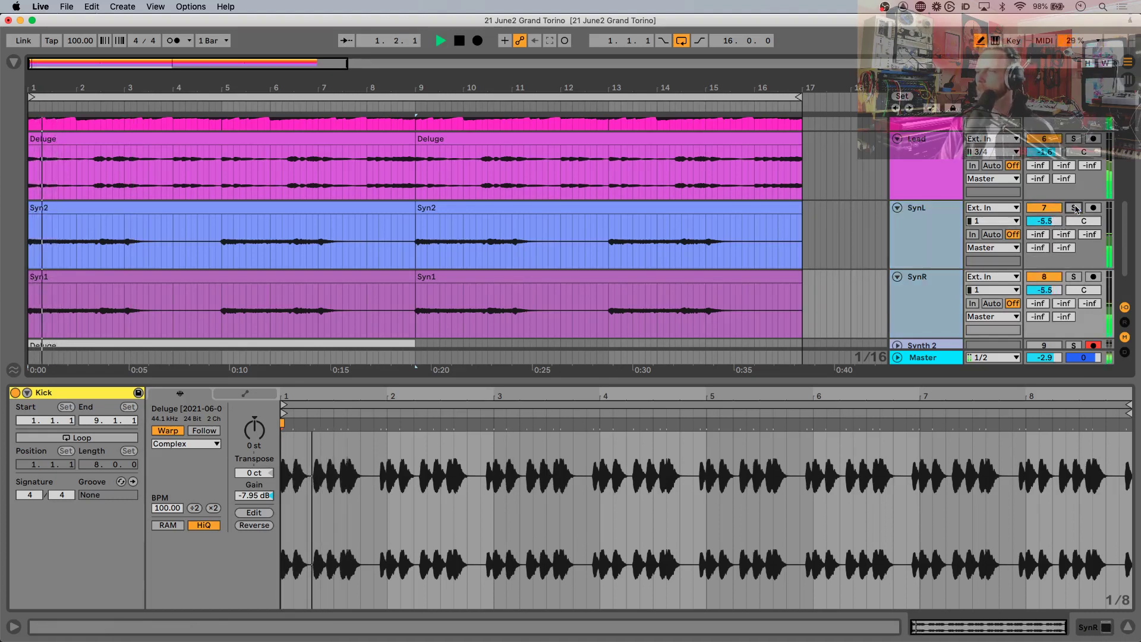
click(927, 250)
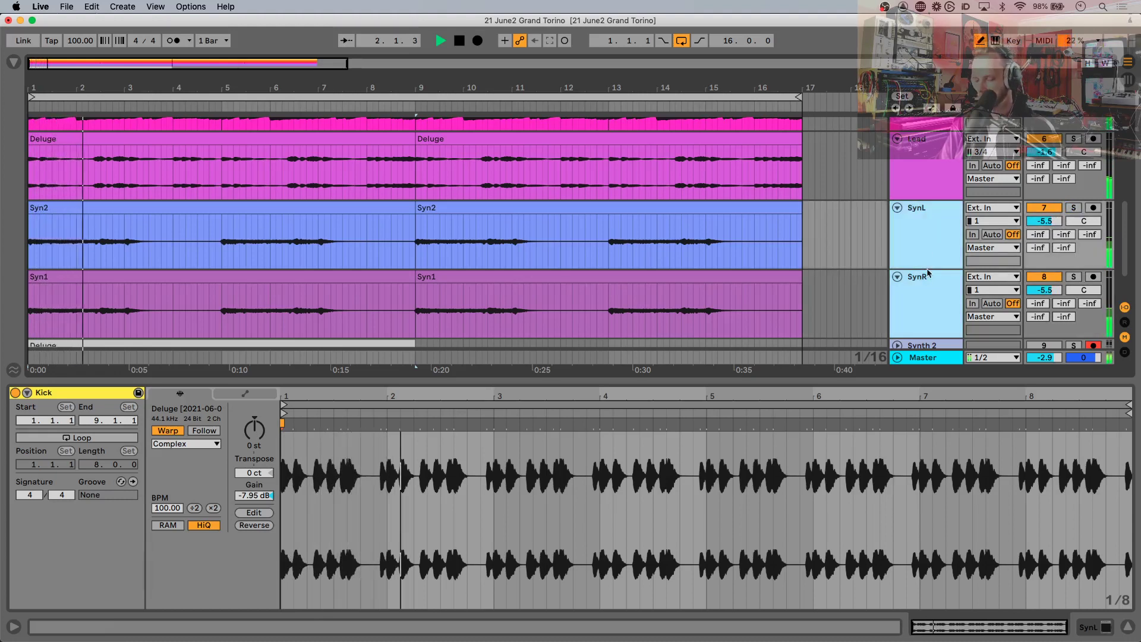
drag(1044, 221, 1044, 223)
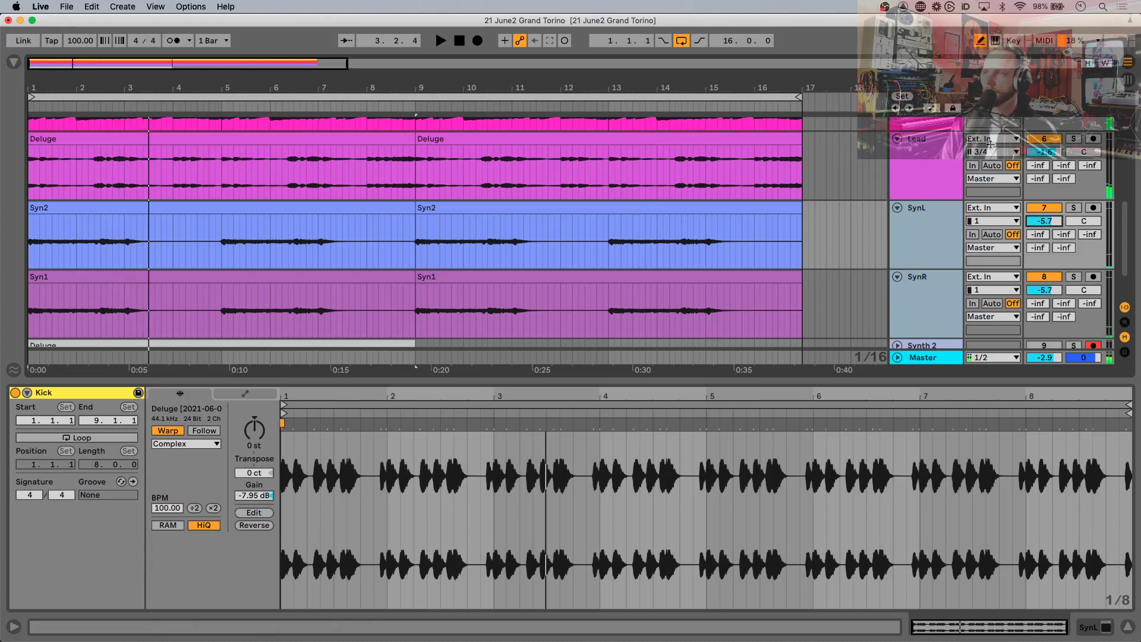
Step: Solo the Lead track, set its volume to 0.3 dB while listening, and end the solo
click(1073, 140)
key(space)
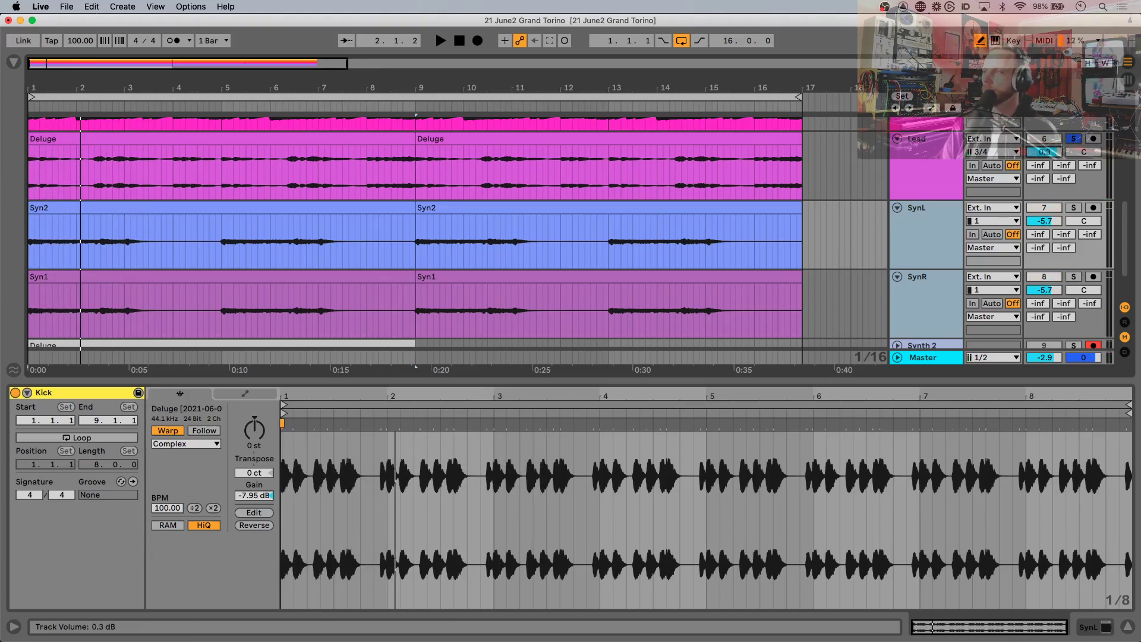
key(space)
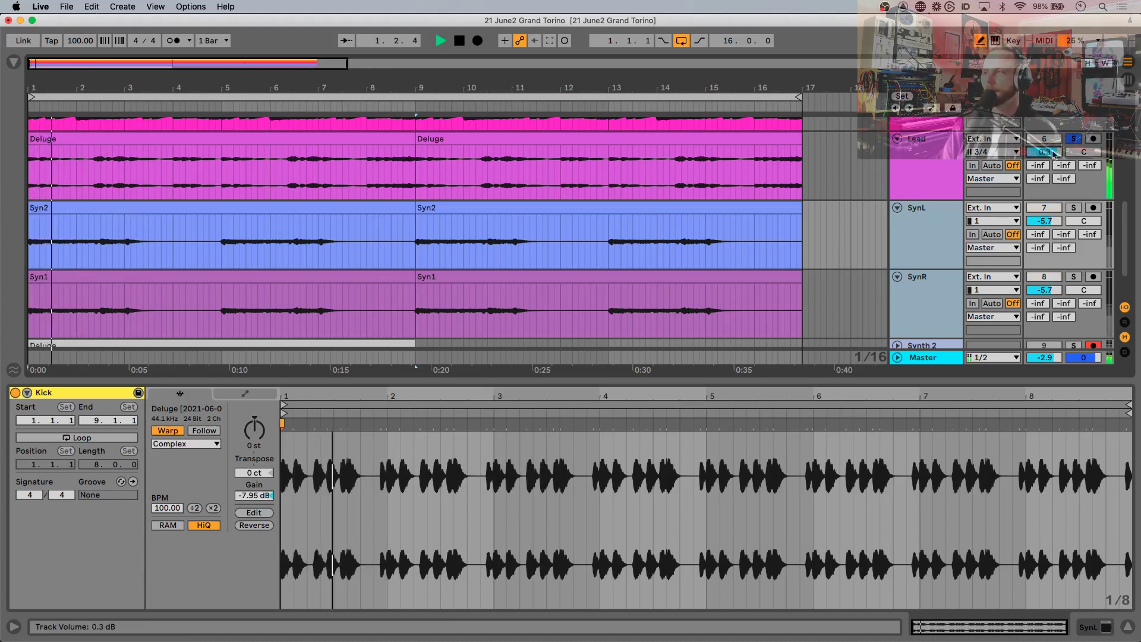
click(1074, 139)
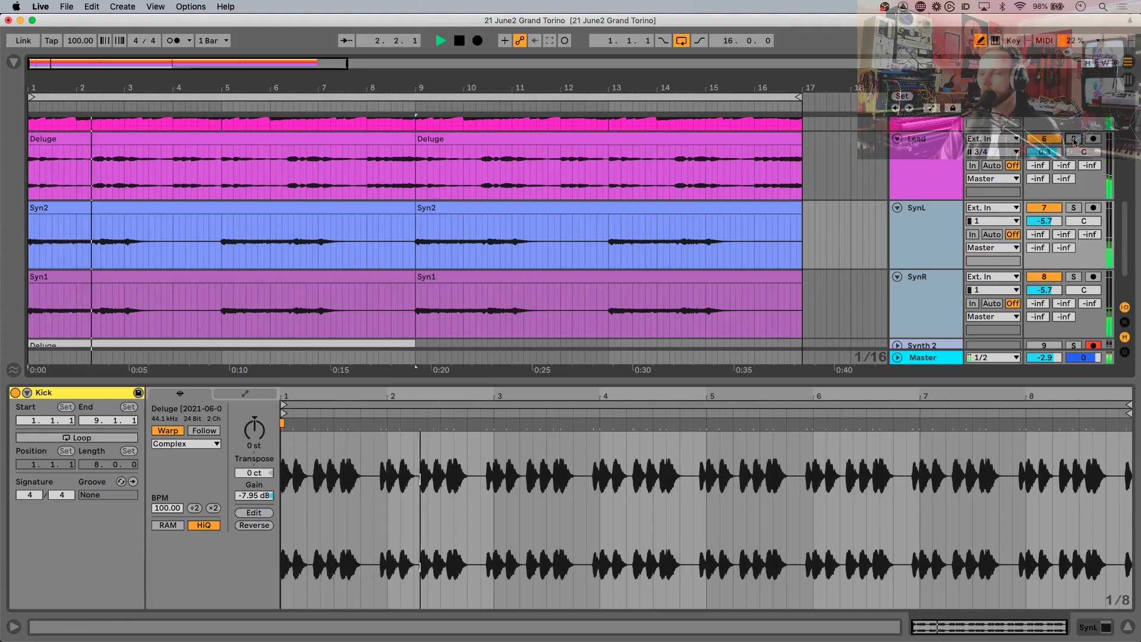
Step: Set the Snare track's volume to 1.8 dB and play the full mix
scroll(866, 201, up, 5)
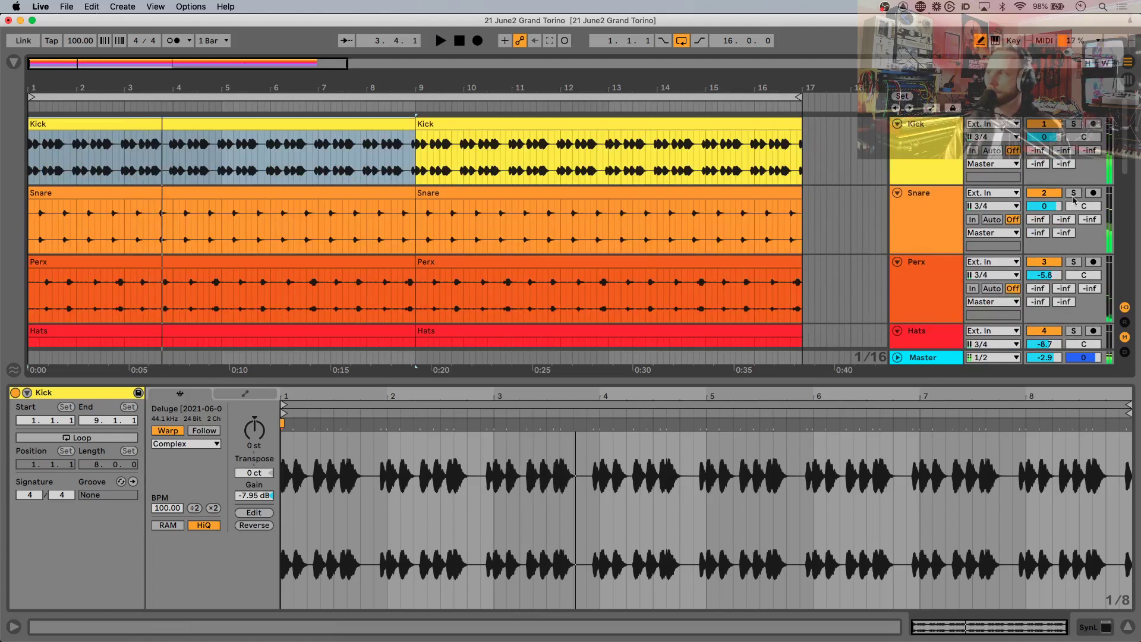
key(space)
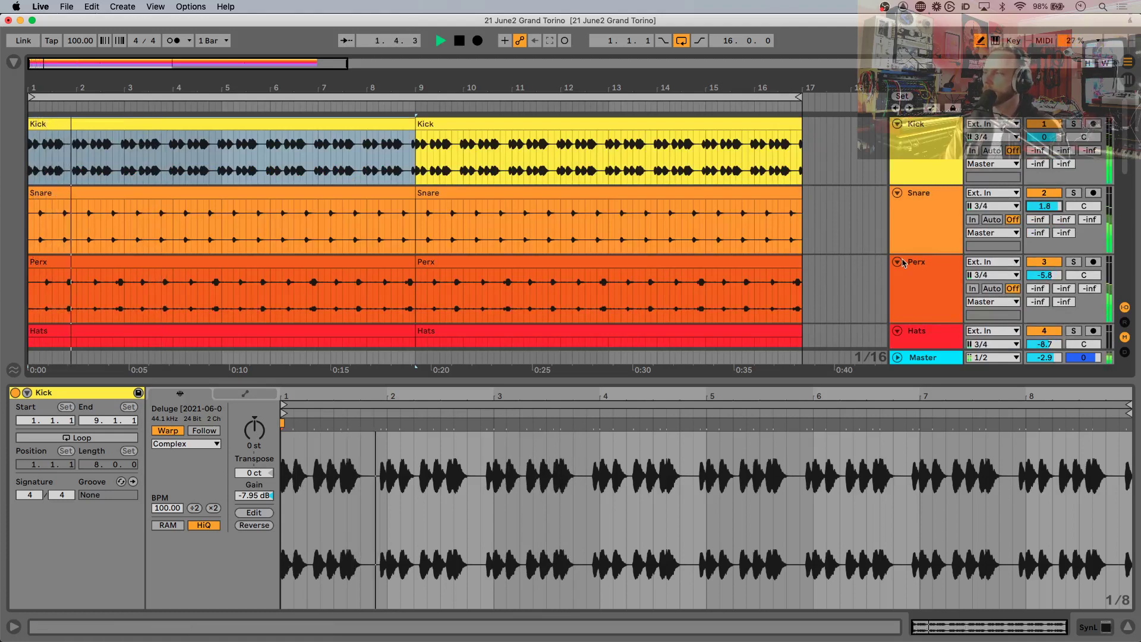
scroll(901, 258, down, 5)
scroll(901, 258, down, 5)
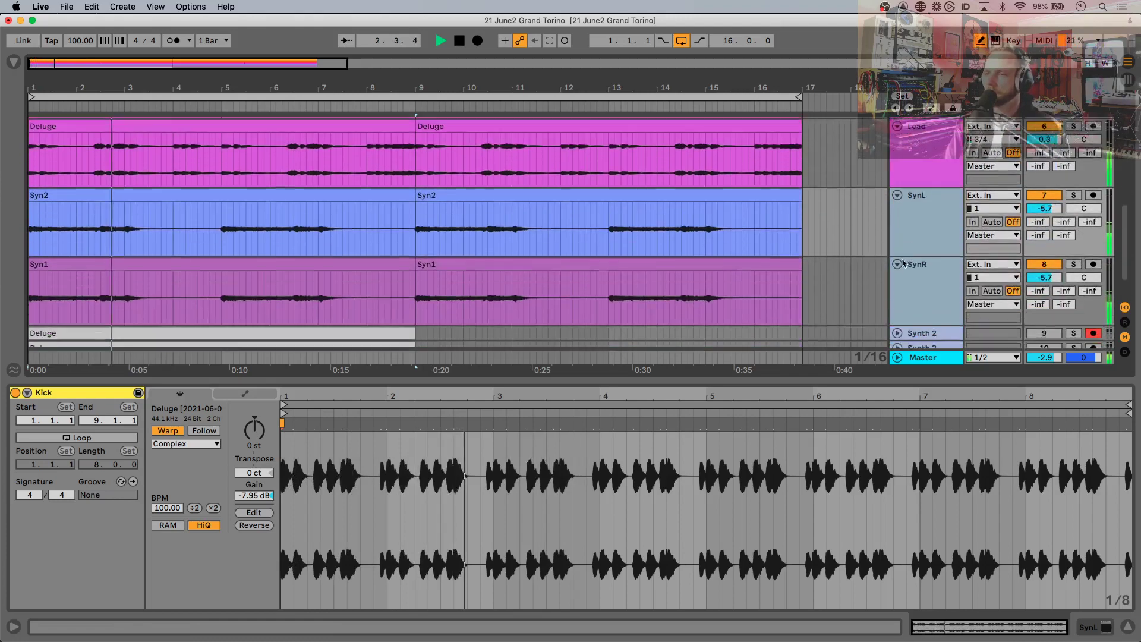
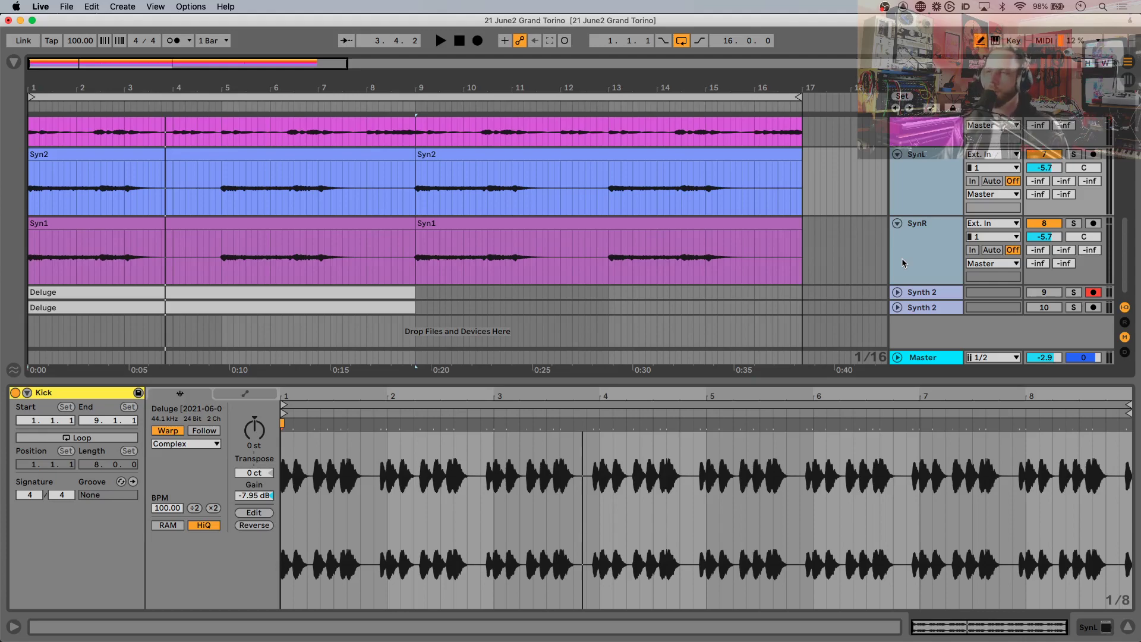
key(super+Tab)
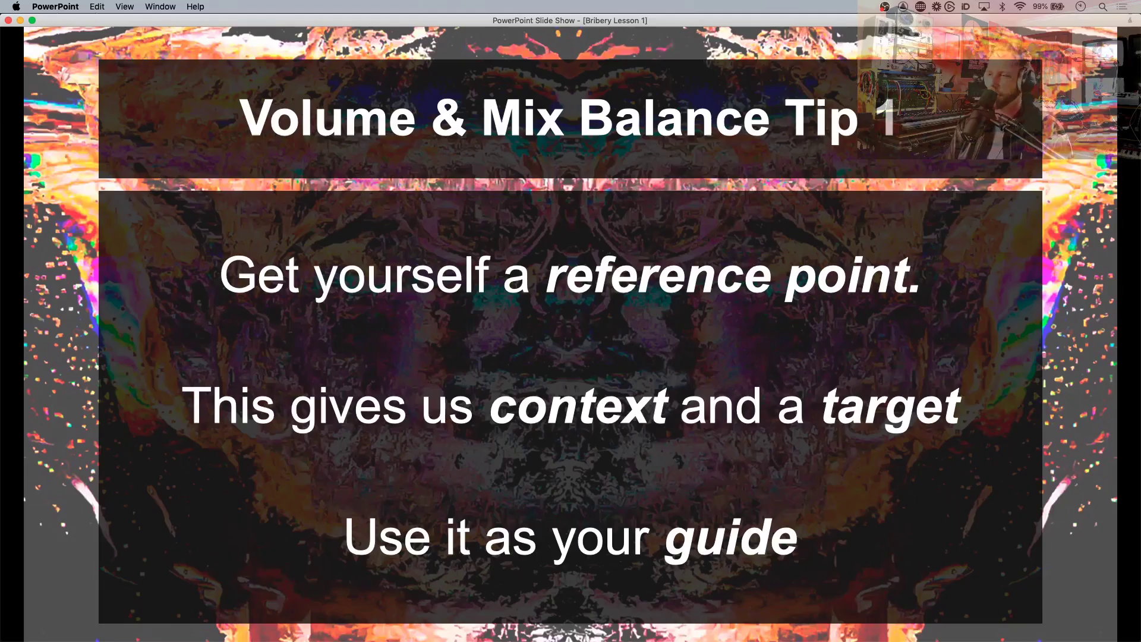
key(Right)
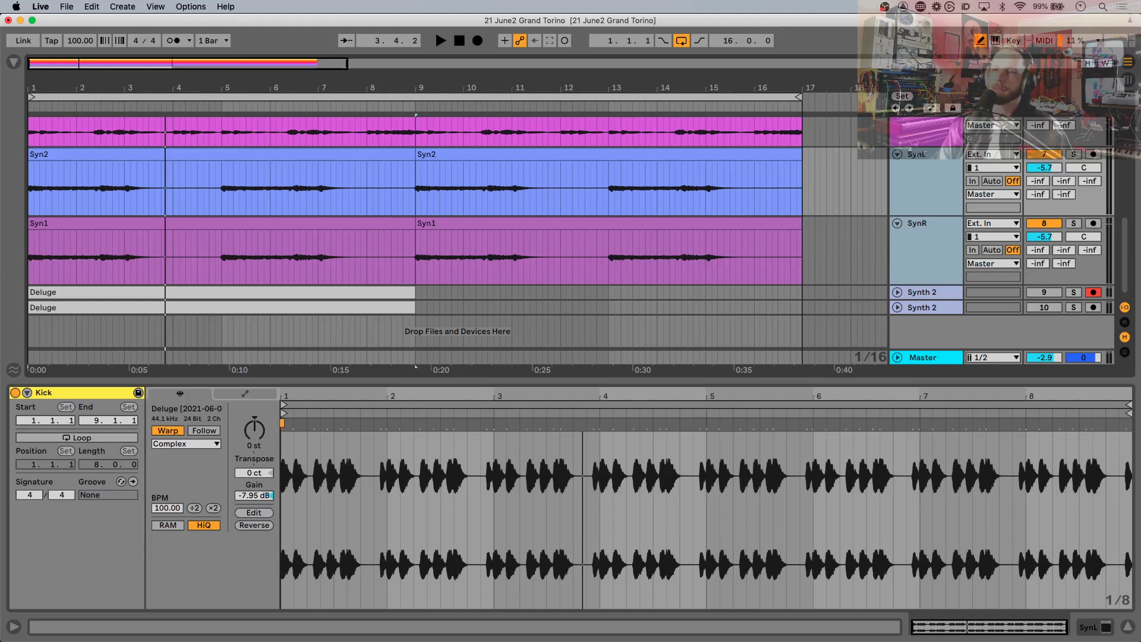
Step: Listen to SynL and SynR soloed together, and then unsoloed within the full mix
click(1074, 154)
click(1079, 223)
key(space)
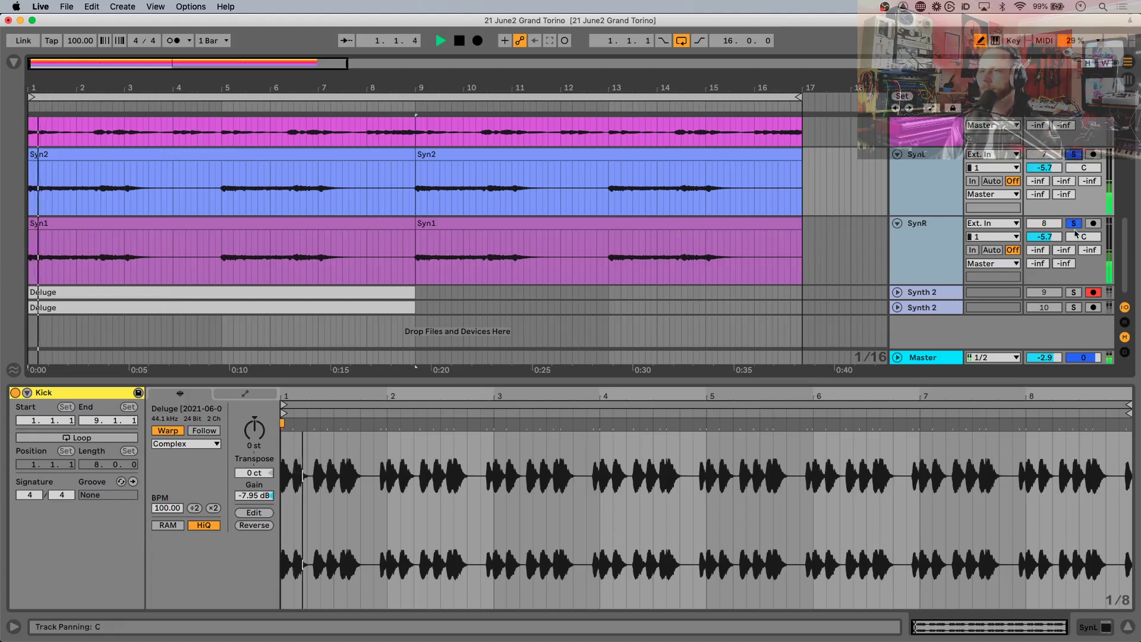
key(space)
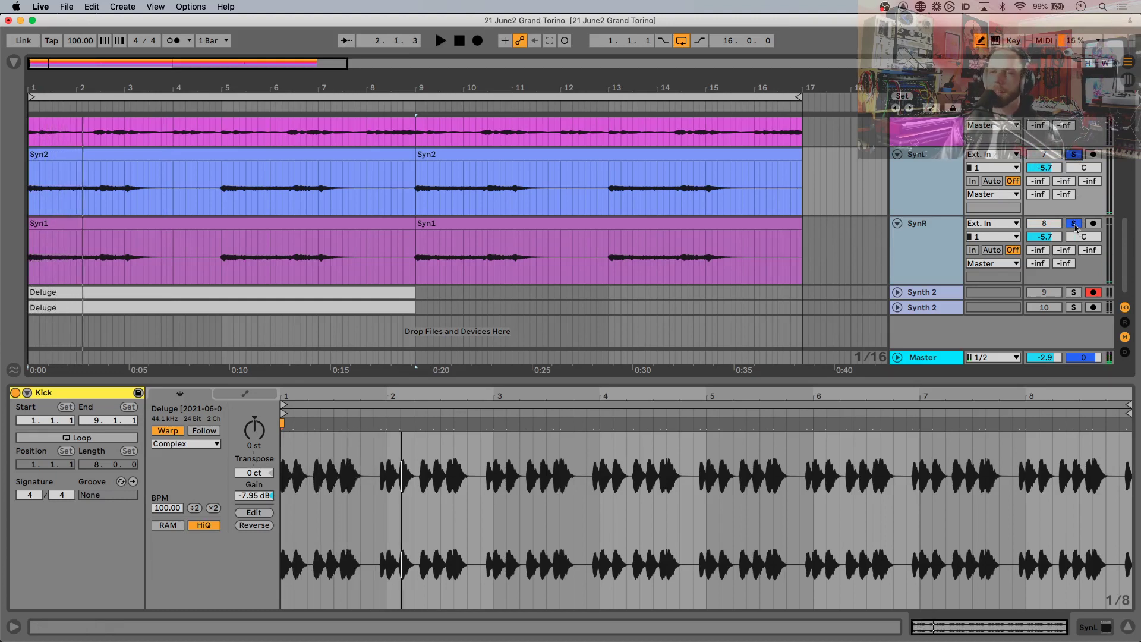
key(space)
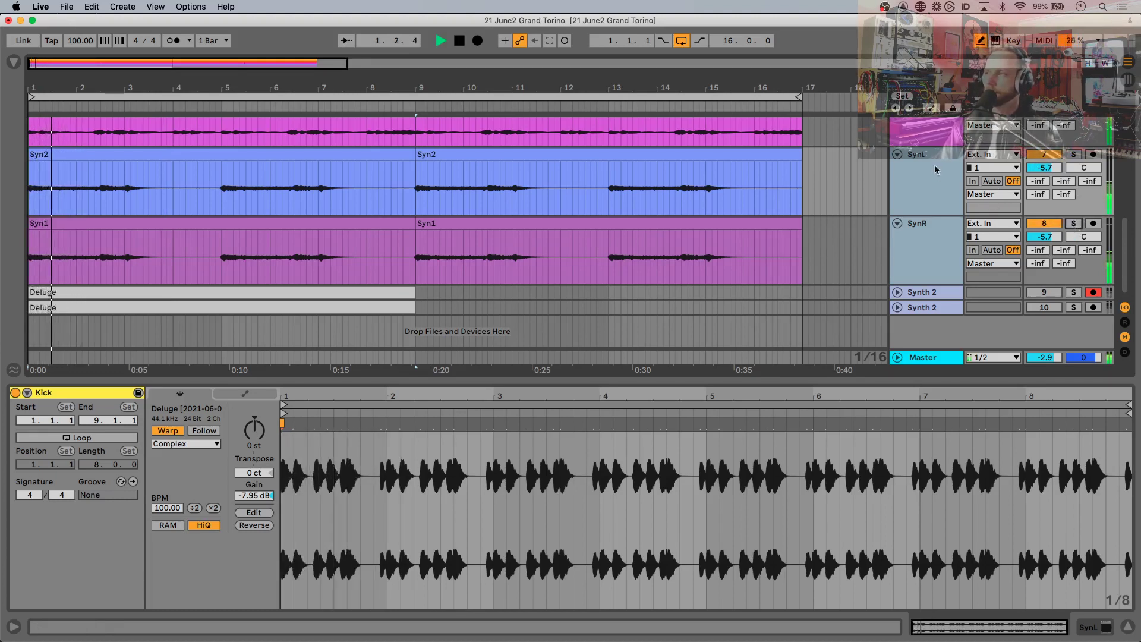
key(space)
Step: Separate the joint selection of the two synth tracks and pan SynL to 37L and SynR to 37R
click(934, 166)
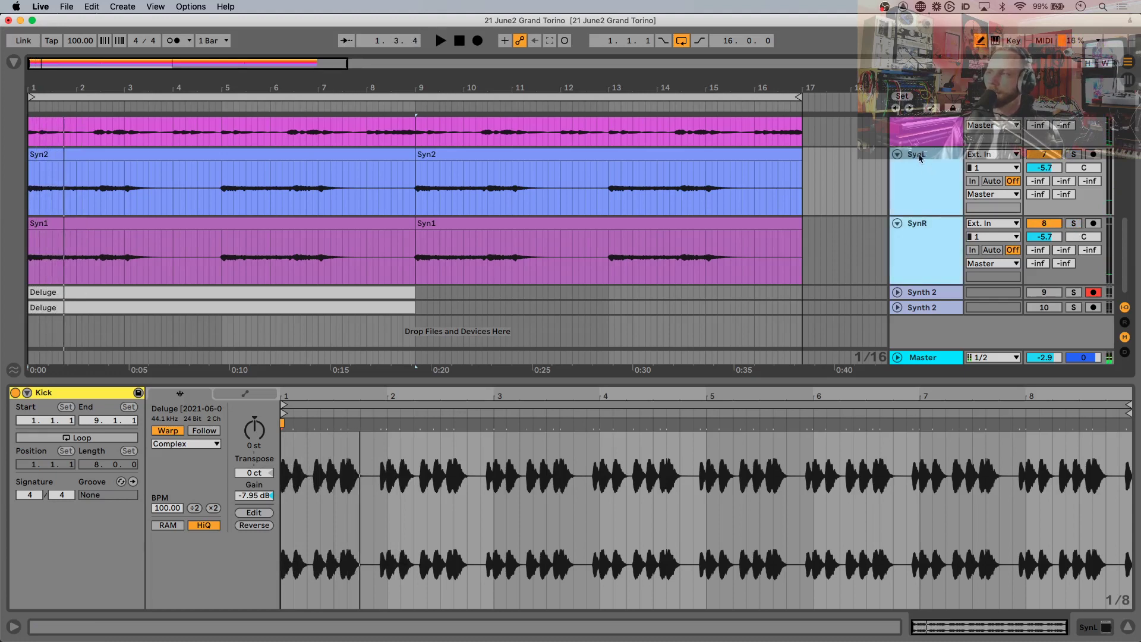
click(915, 157)
click(922, 238)
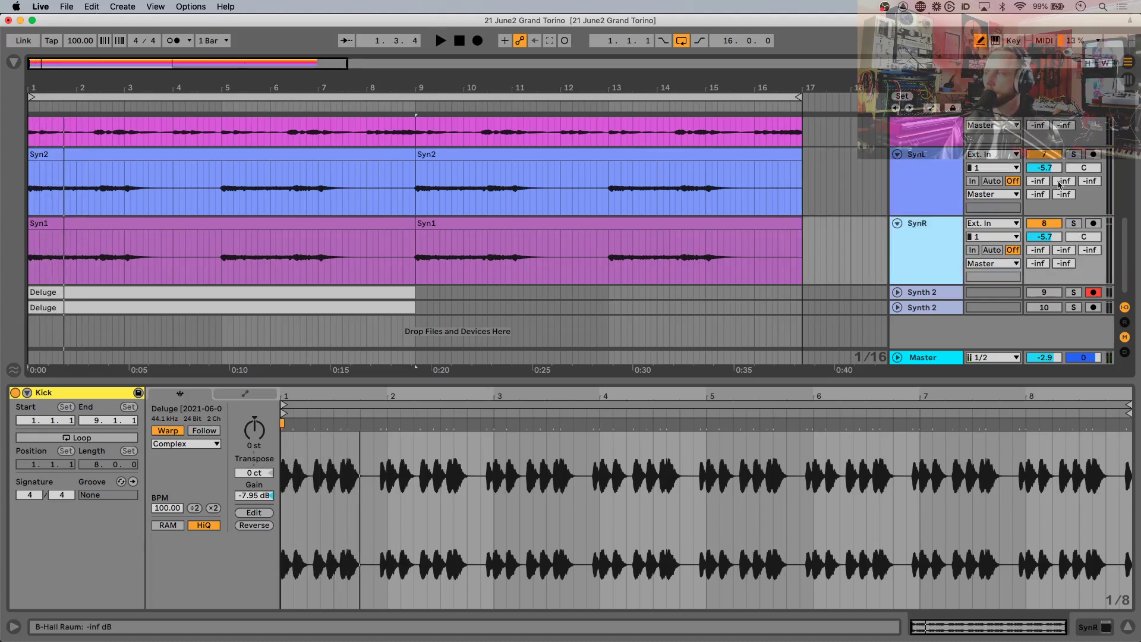
drag(1085, 169, 1084, 178)
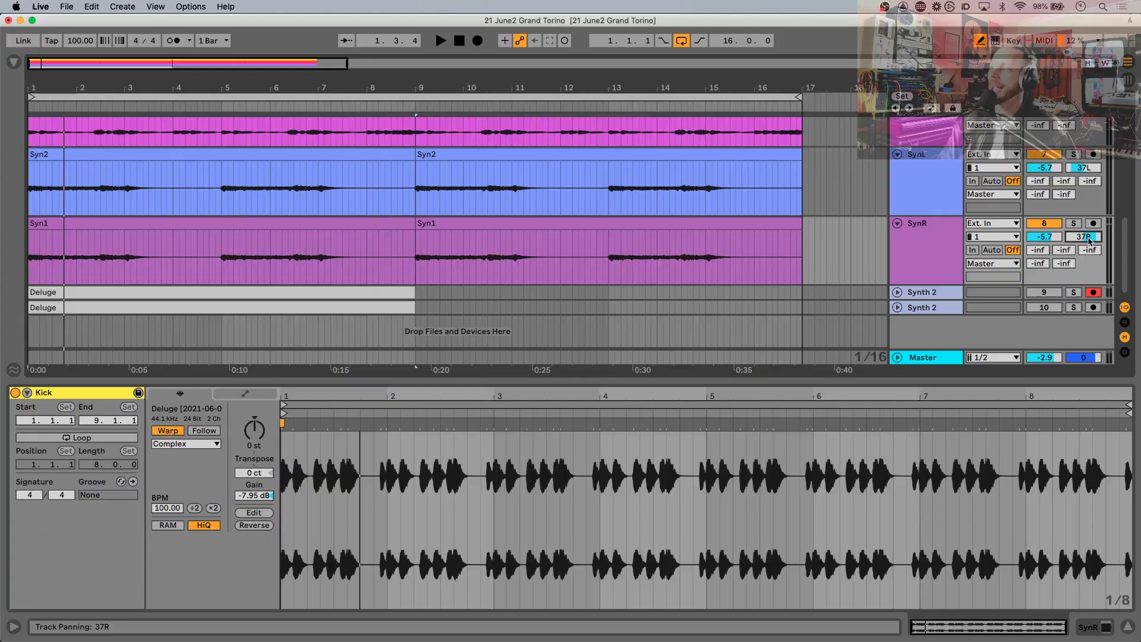
Step: Widen the panning to 50L on SynL and 50R on SynR while playing the mix
key(space)
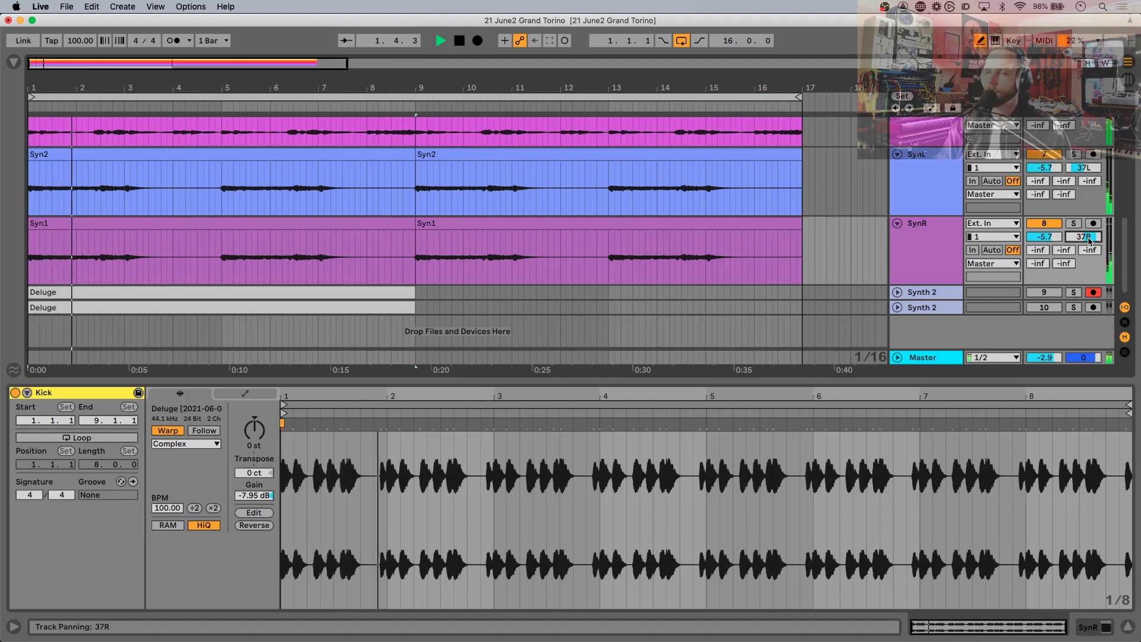
key(space)
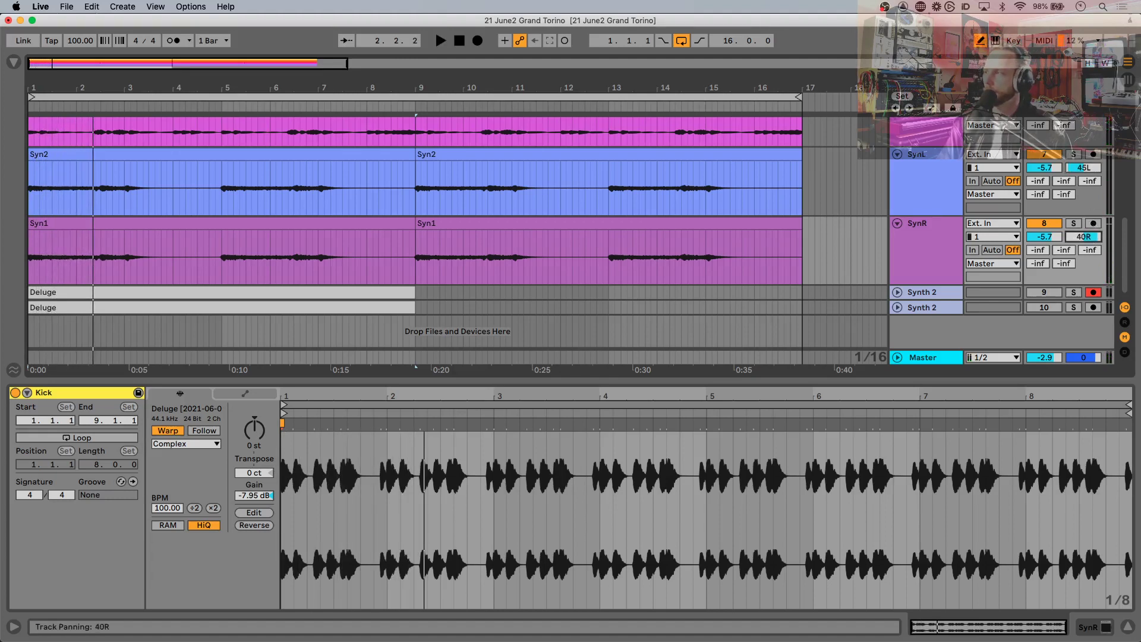
key(space)
scroll(1085, 236, up, 2)
scroll(1086, 237, up, 2)
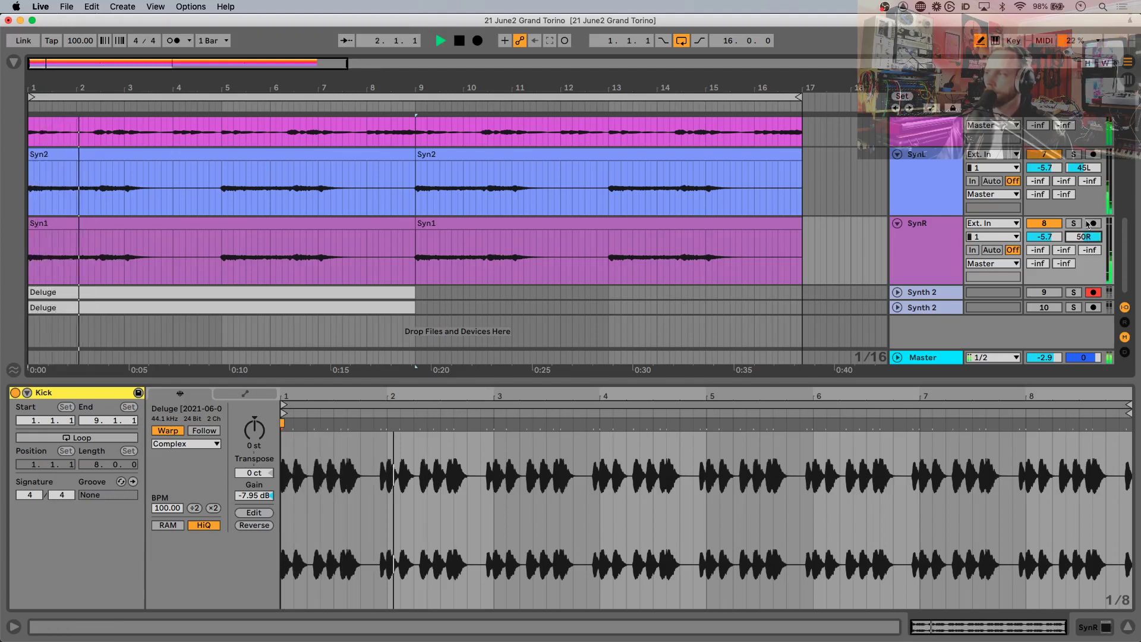
scroll(1086, 168, down, 3)
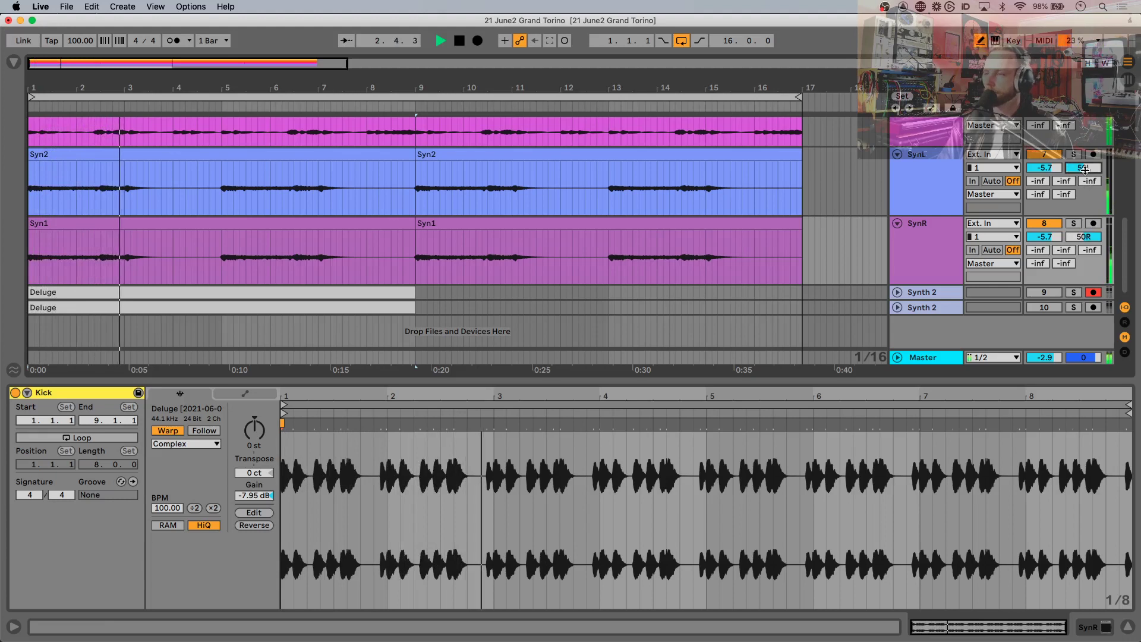
key(space)
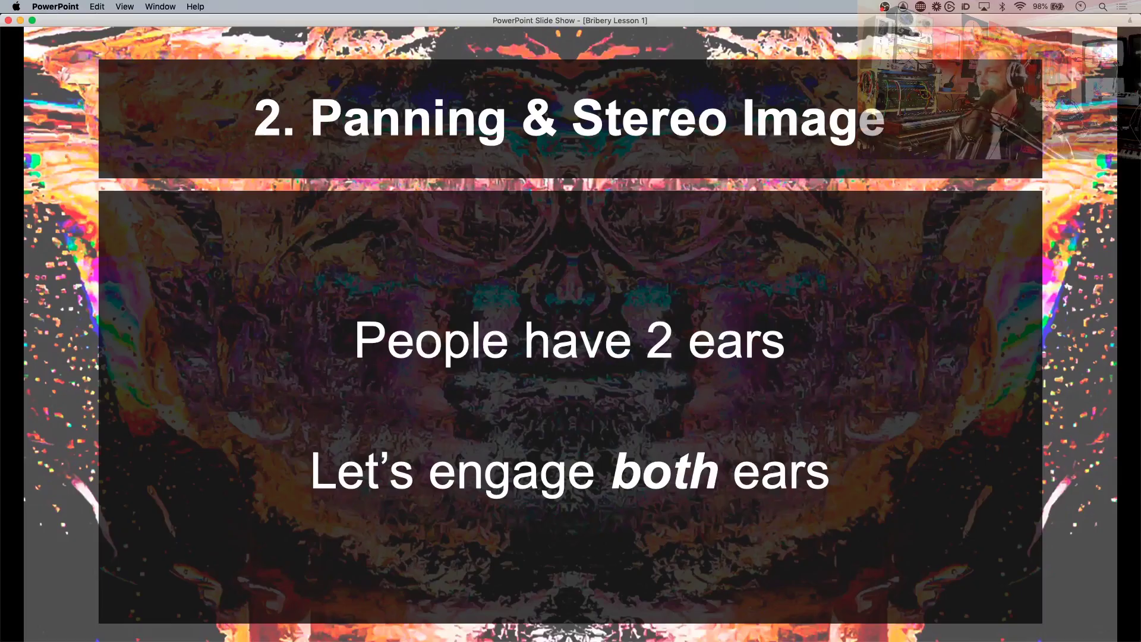
key(Right)
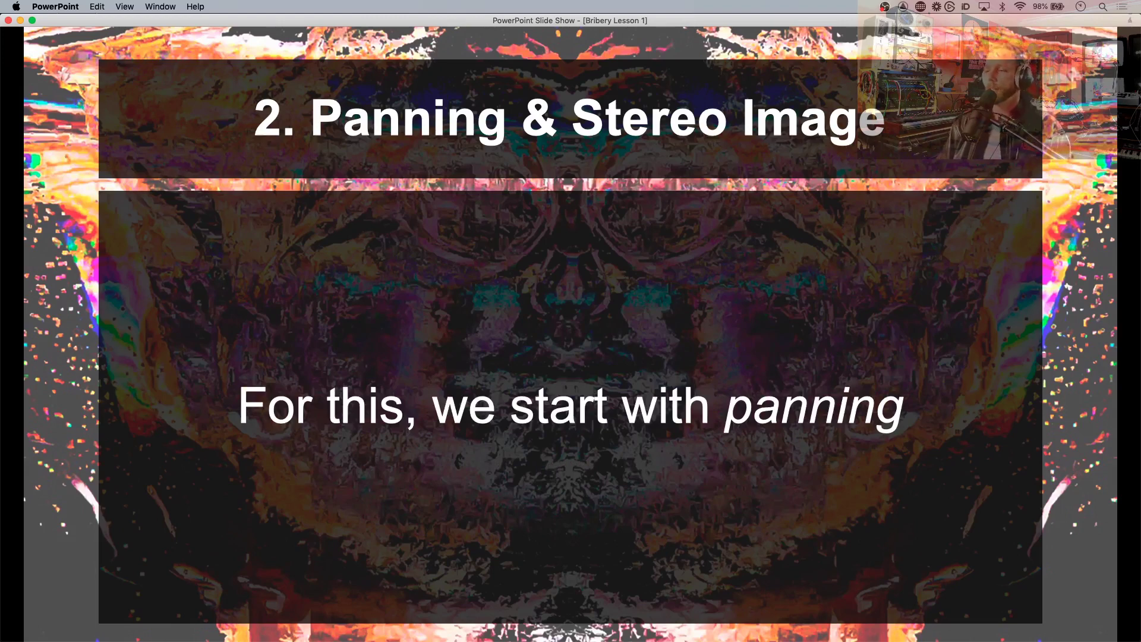
key(Right)
key(Right)
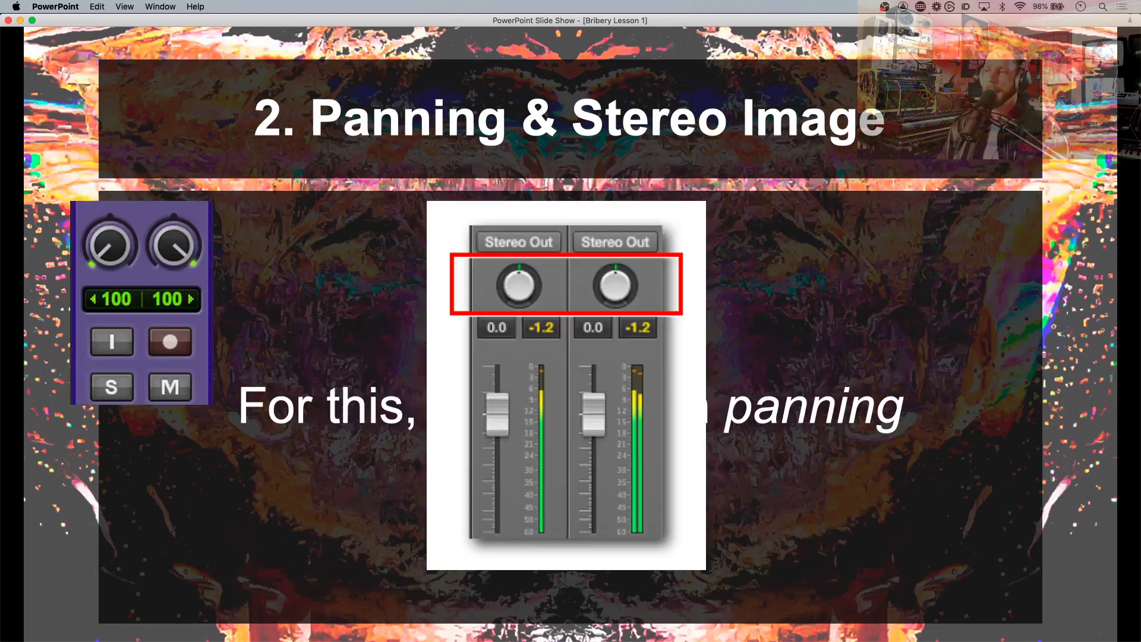
key(Right)
key(Right)
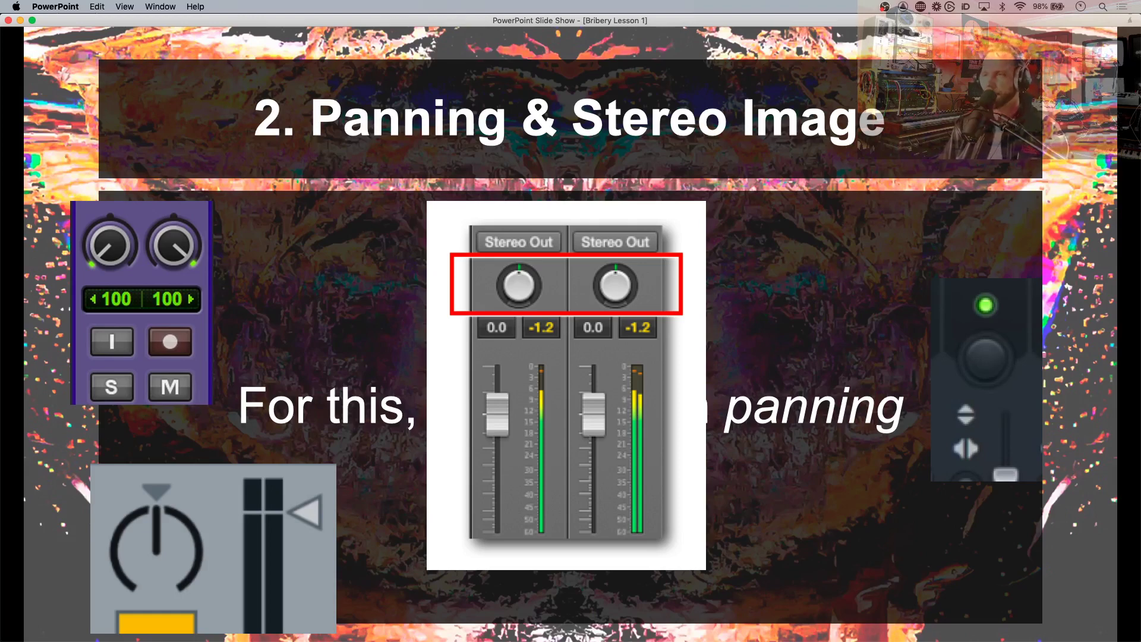
key(Right)
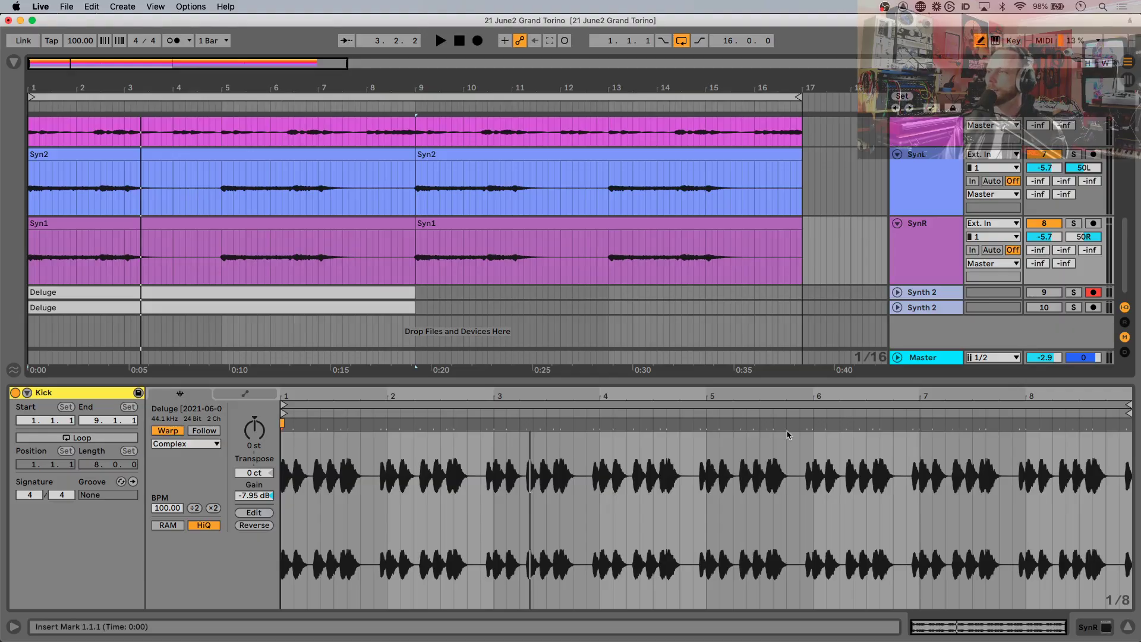
Step: Try panning the Lead track to 45L, listening to it soloed and within the full mix
scroll(777, 224, up, 4)
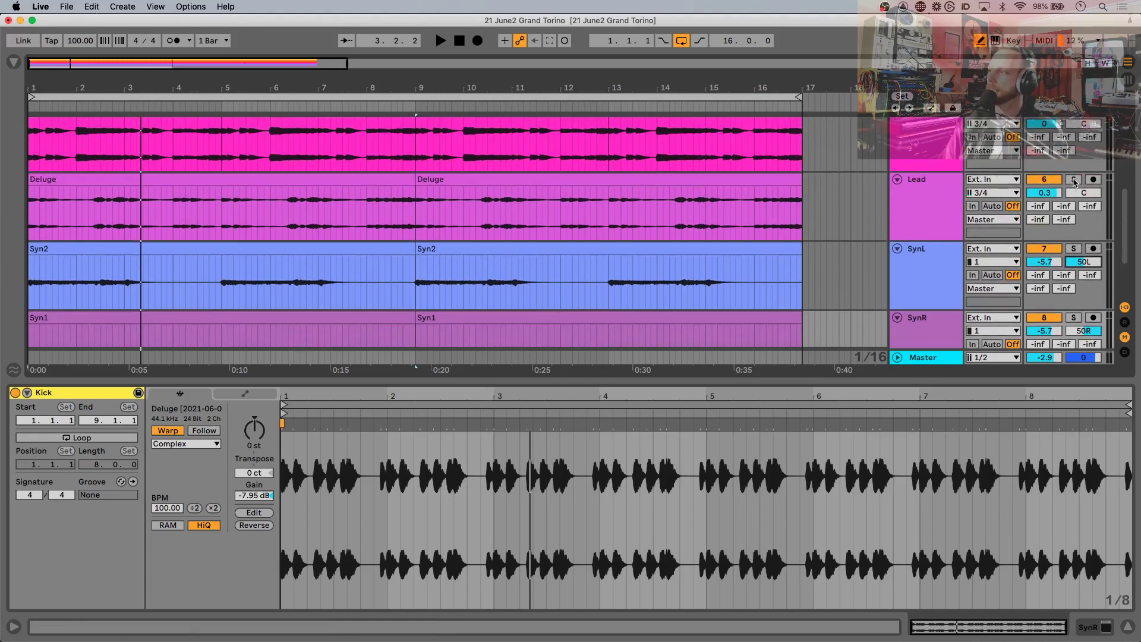
click(1073, 179)
key(space)
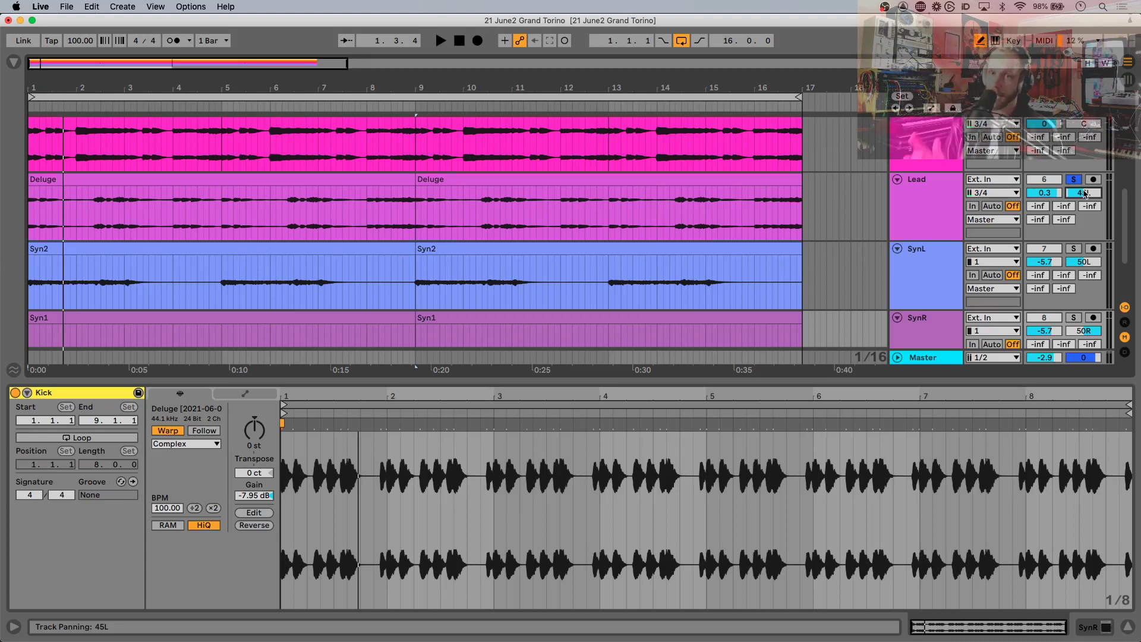
key(space)
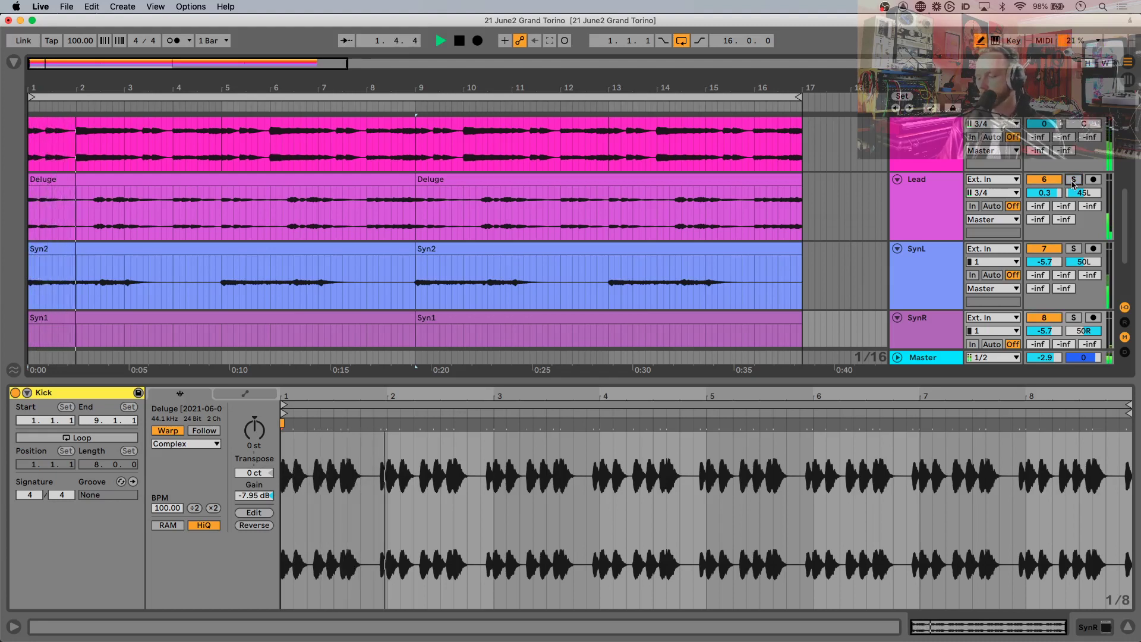
key(space)
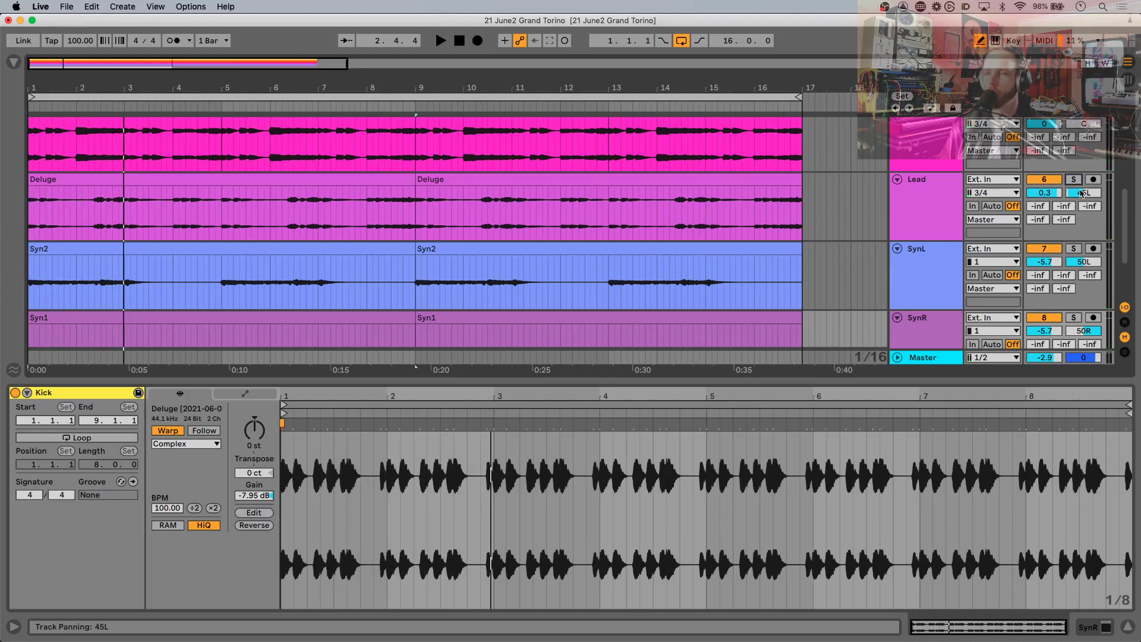
Step: Reset the Lead track's panning to centre and play the mix
double_click(1081, 193)
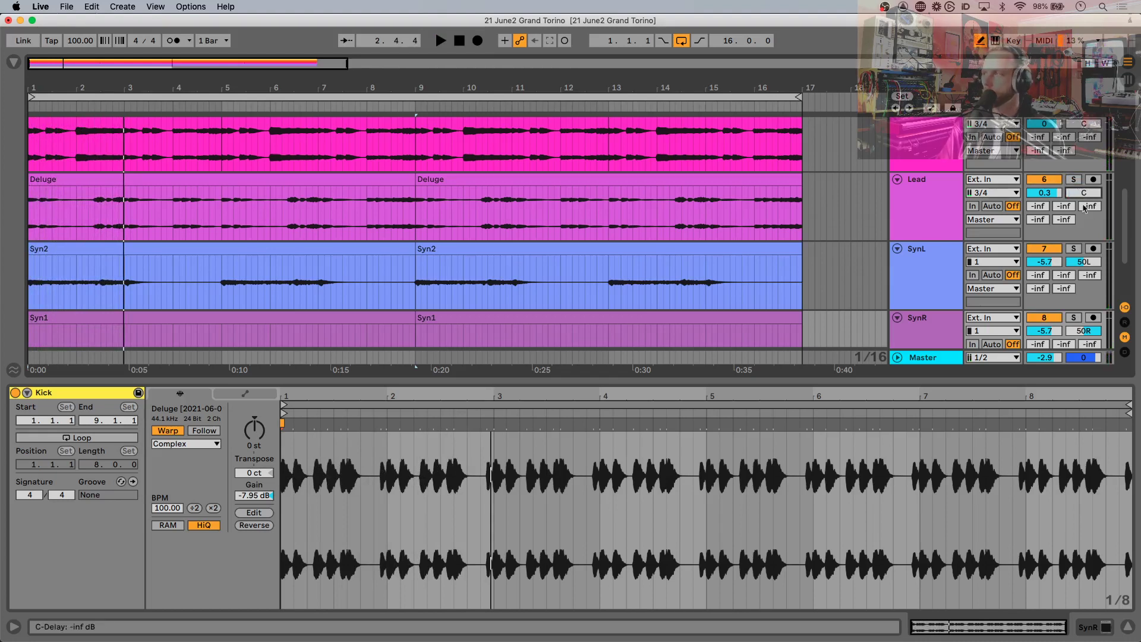
key(space)
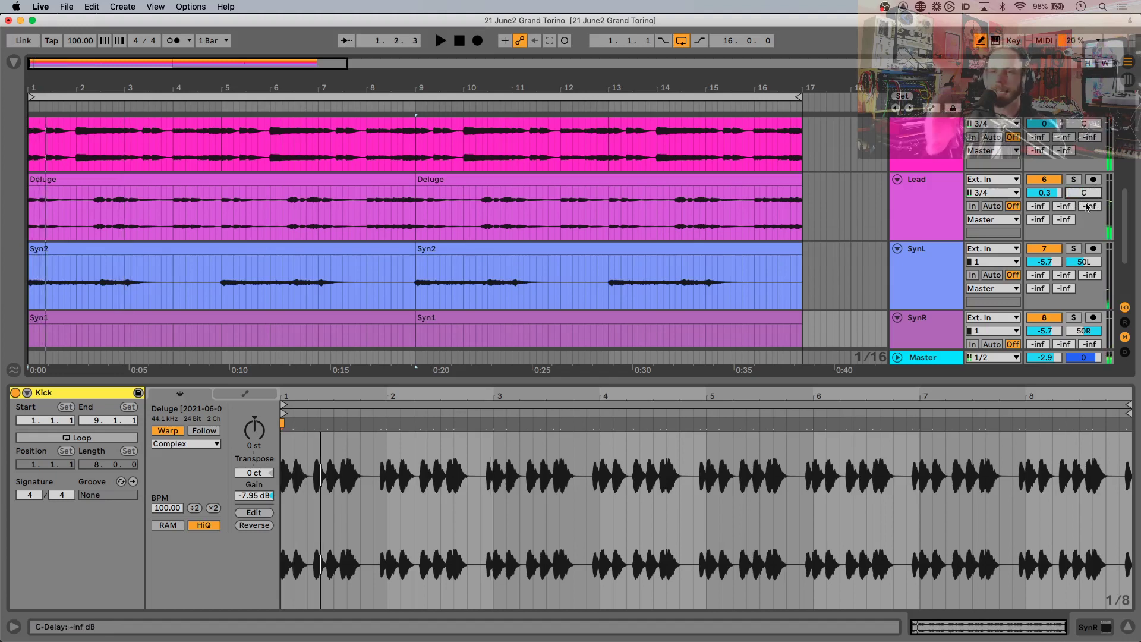
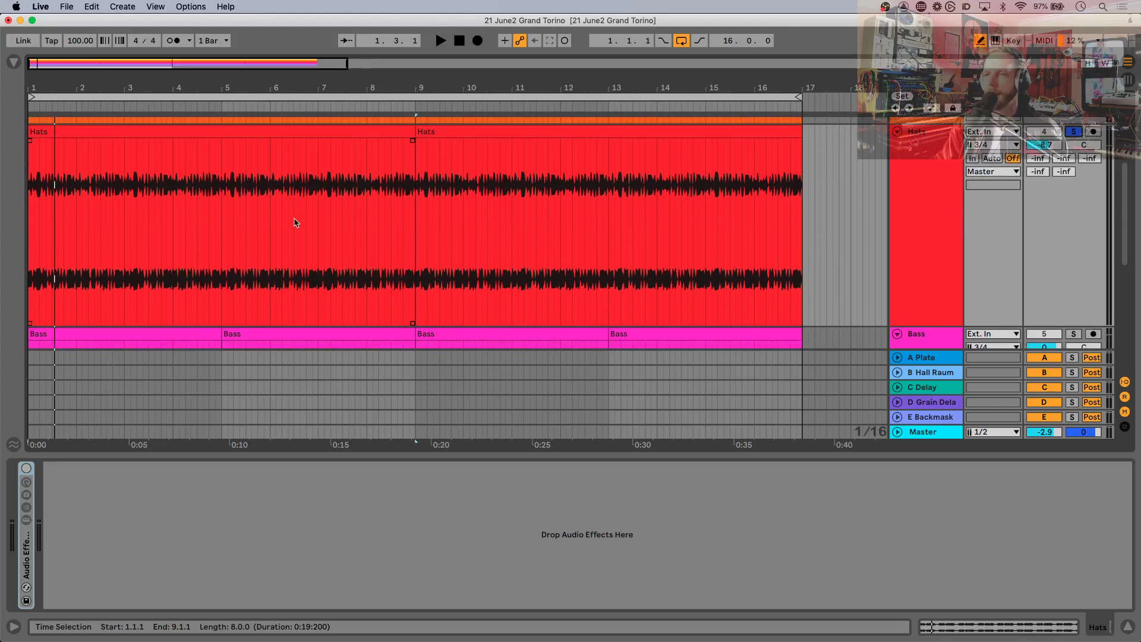
Step: Play the soloed Hats track and add the Compressor effect to it from the Compressor collection
key(space)
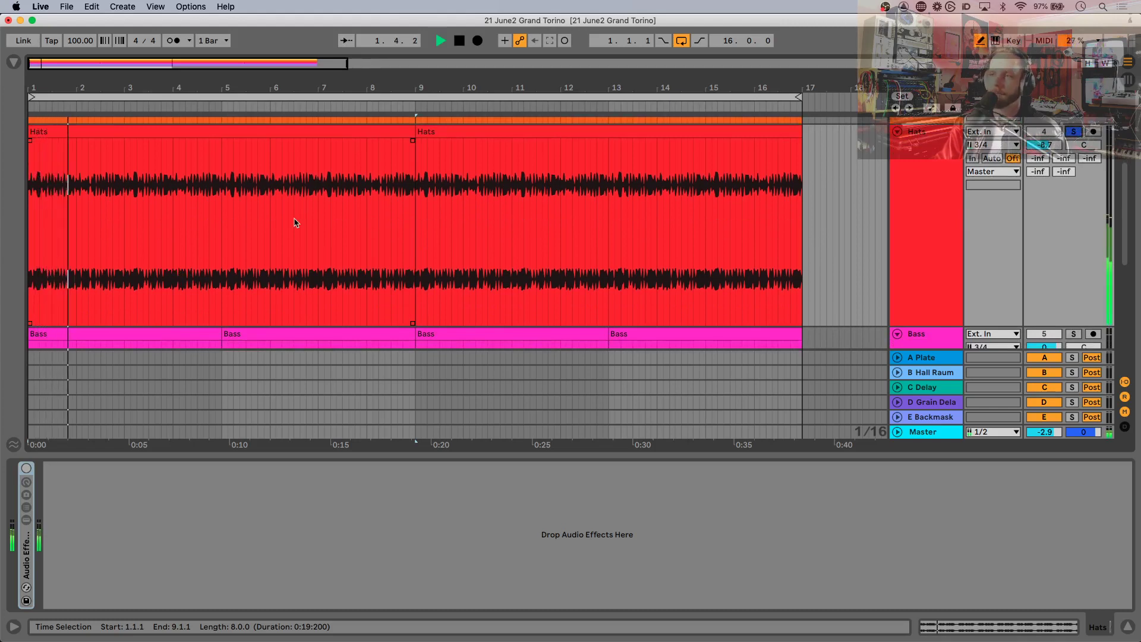
click(934, 195)
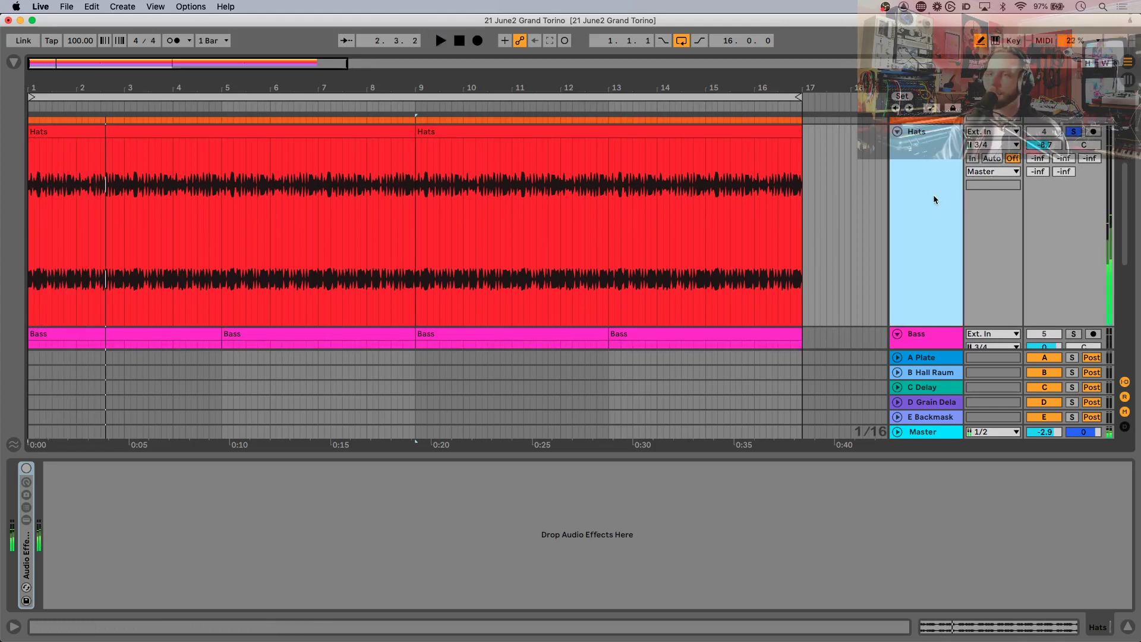
click(11, 63)
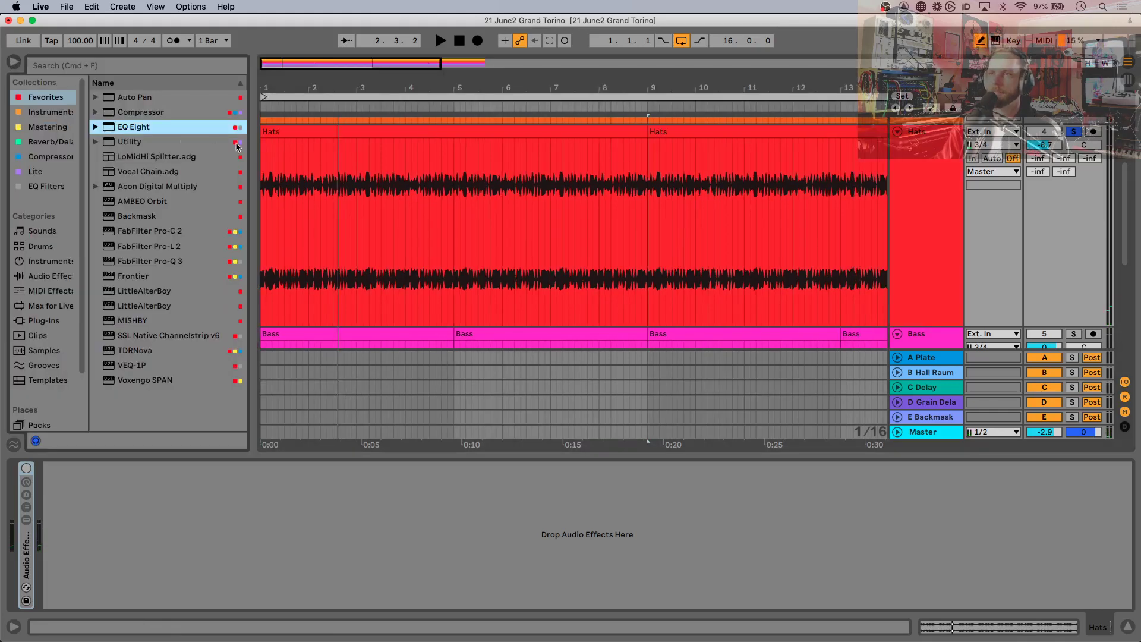
click(36, 158)
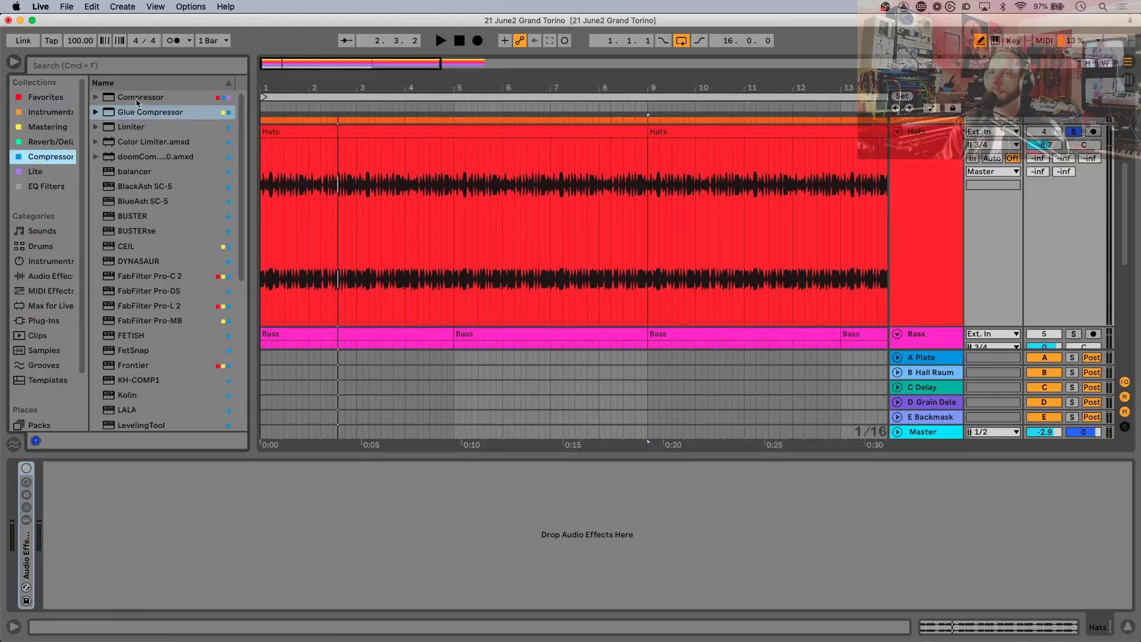
double_click(131, 97)
Step: Hide the device browser and select the first Hats clip from bar 1 to bar 9
scroll(197, 256, down, 8)
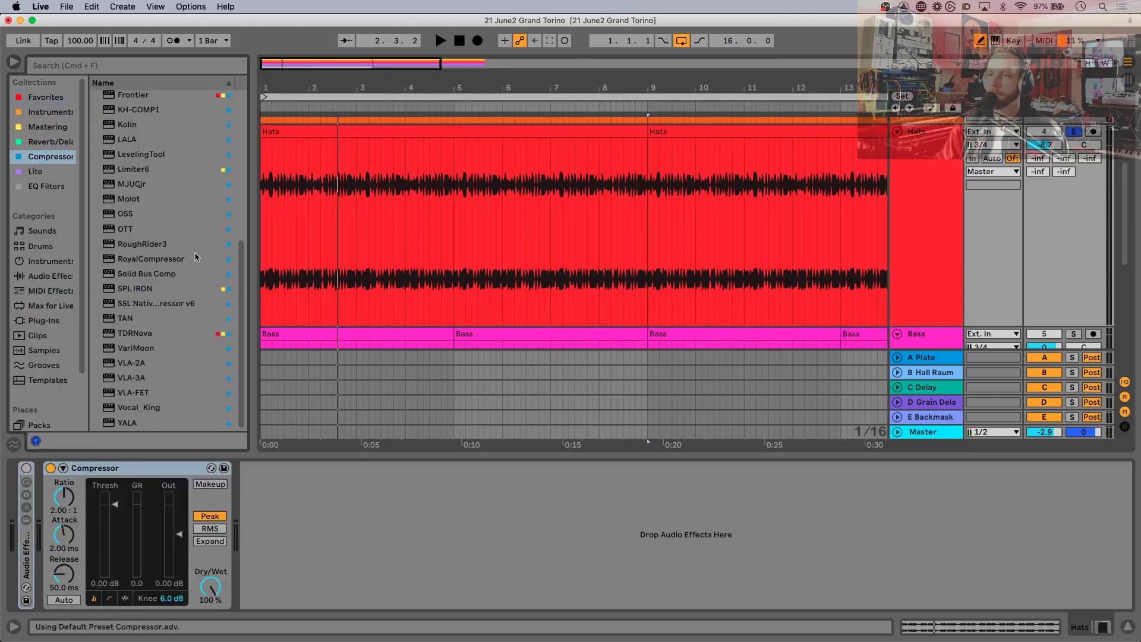
scroll(196, 257, up, 8)
click(384, 276)
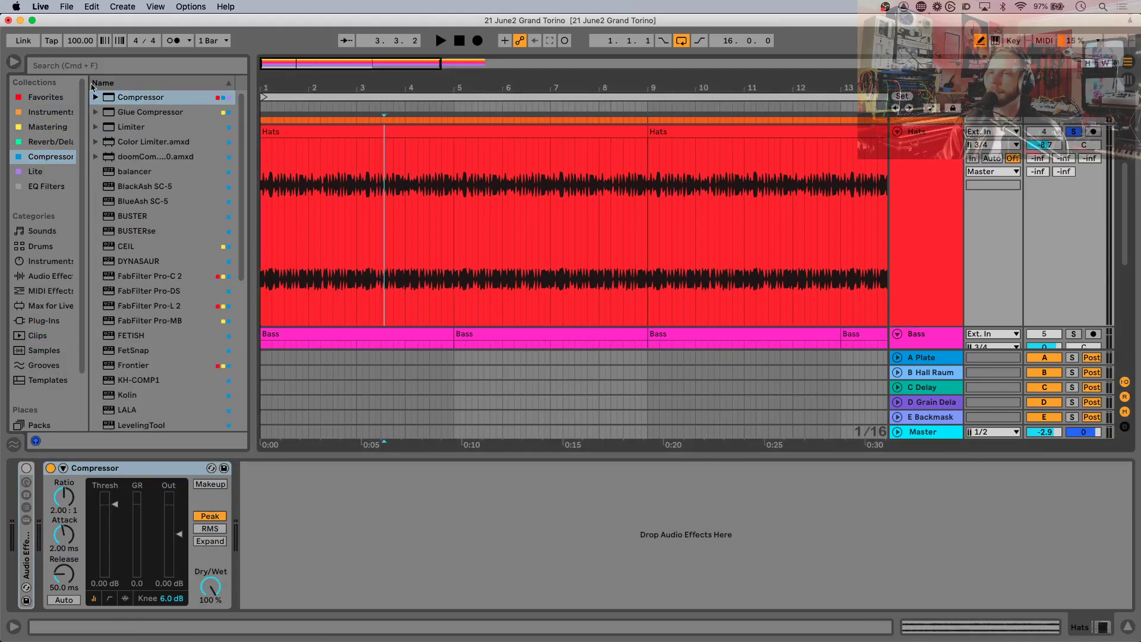
click(13, 62)
click(81, 132)
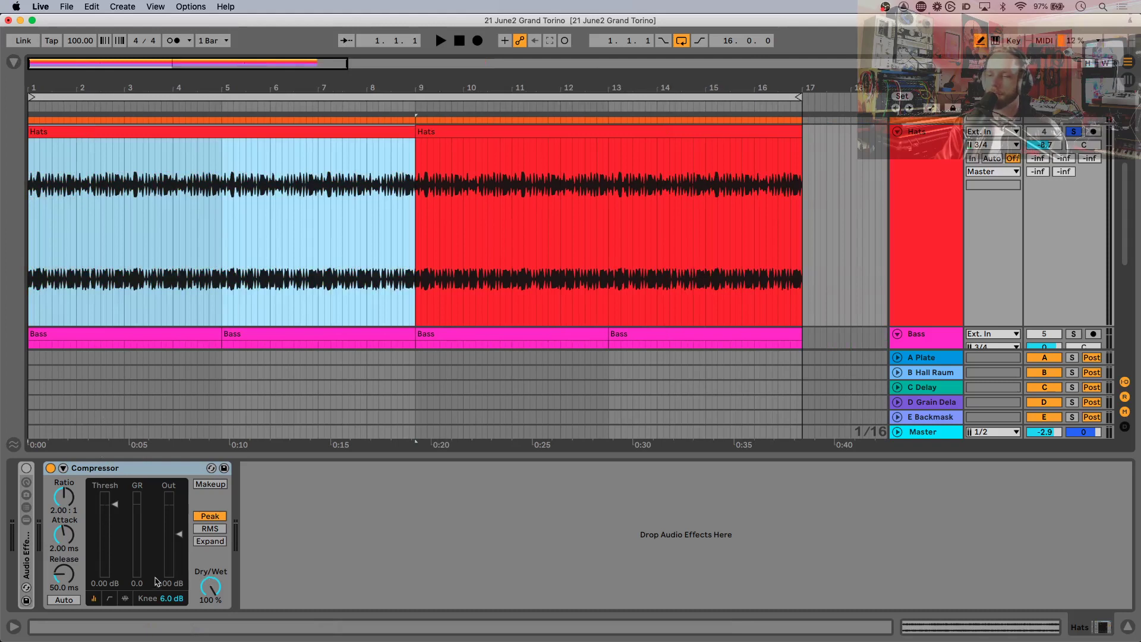
Step: Switch the Compressor to its scrolling activity display and play the Hats through it
click(125, 599)
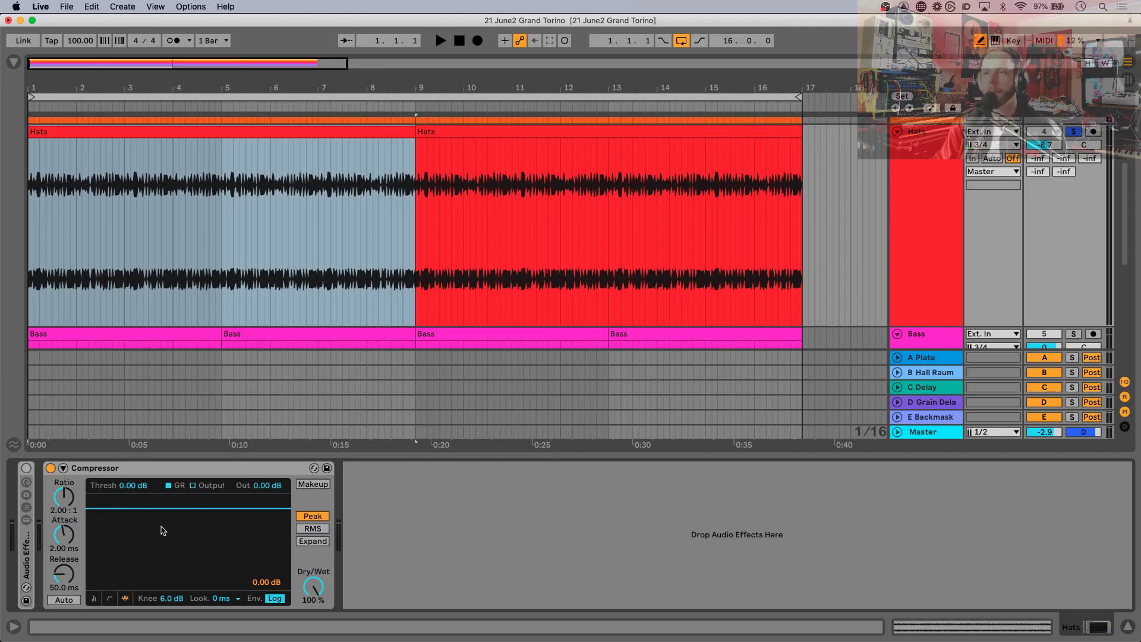
key(space)
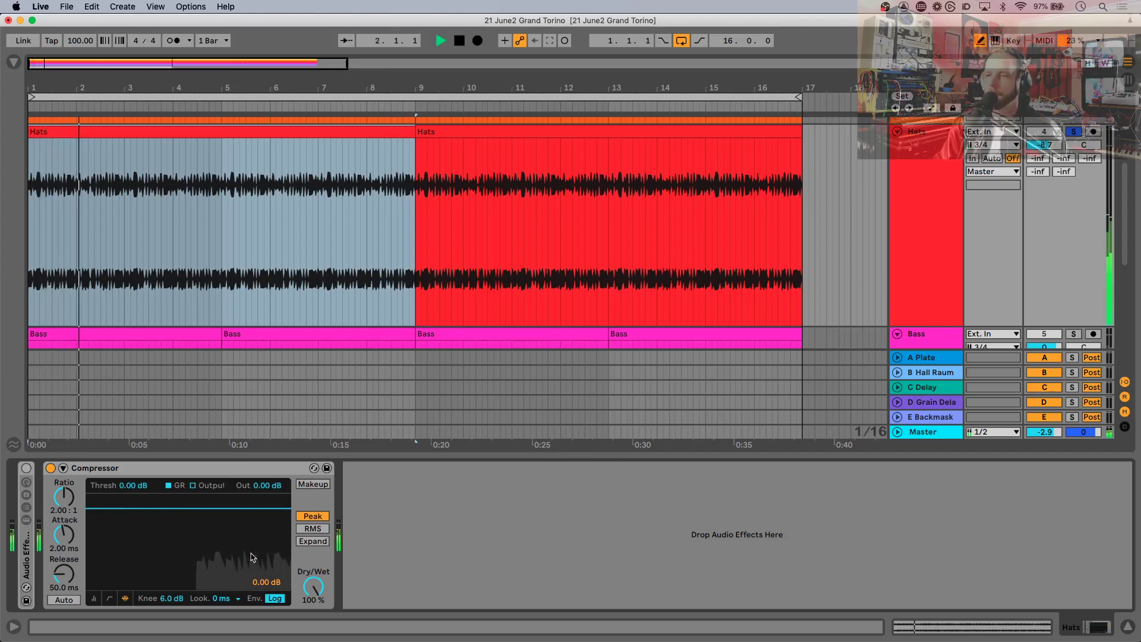
key(space)
Step: Set the Compressor's threshold to -26.2 dB and listen to the compressed Hats
mouse_move(225, 555)
mouse_down()
mouse_move(225, 592)
mouse_move(226, 563)
mouse_up()
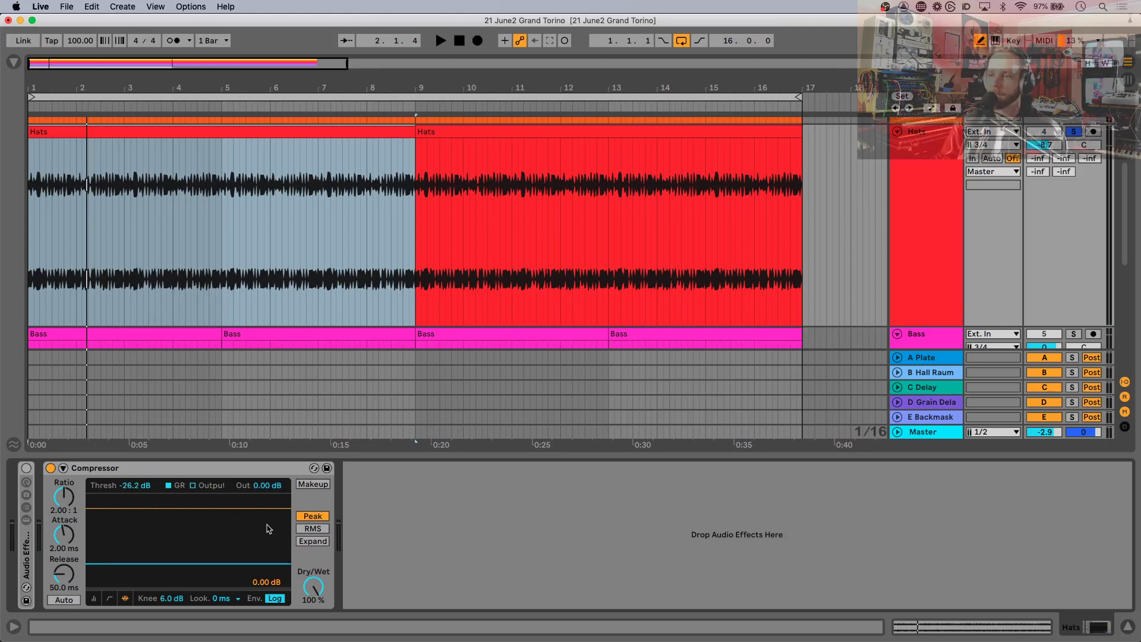
key(space)
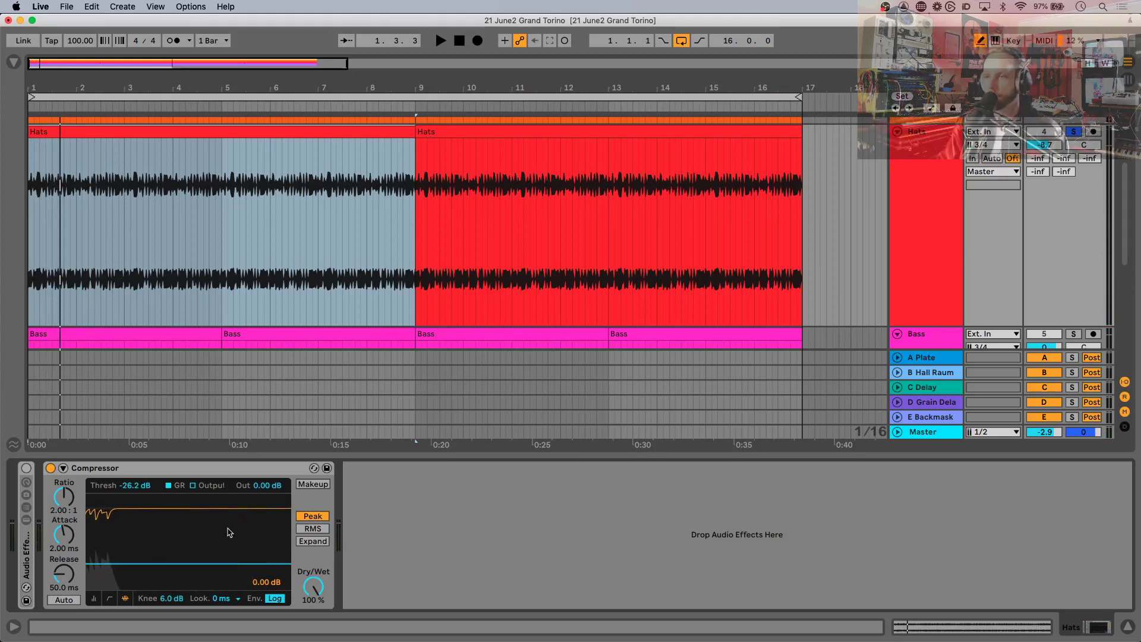
key(space)
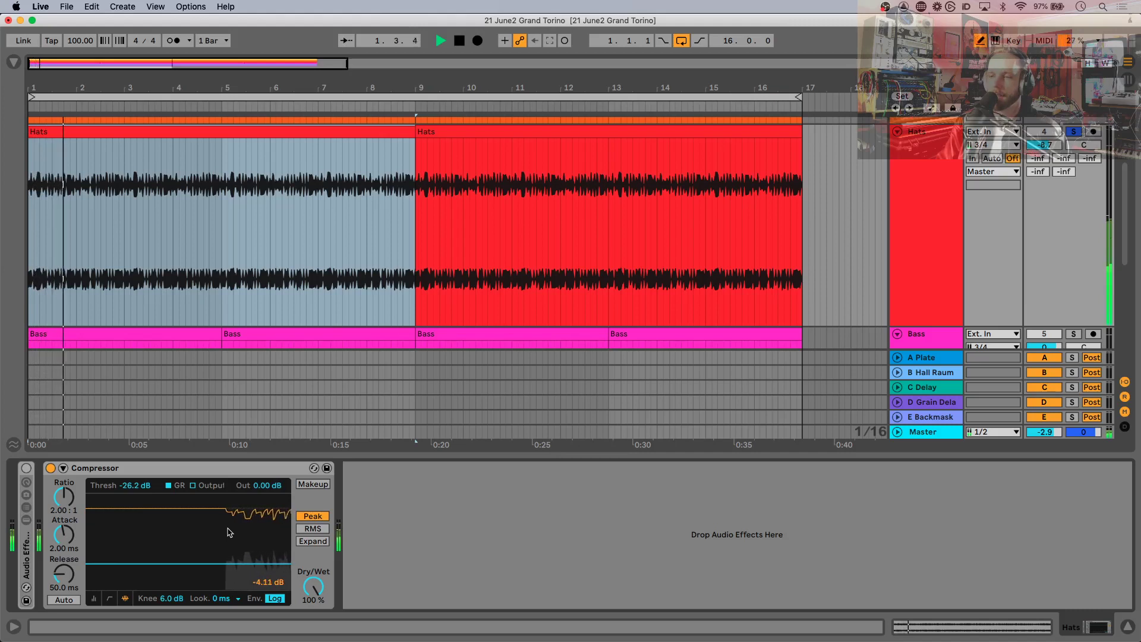
key(space)
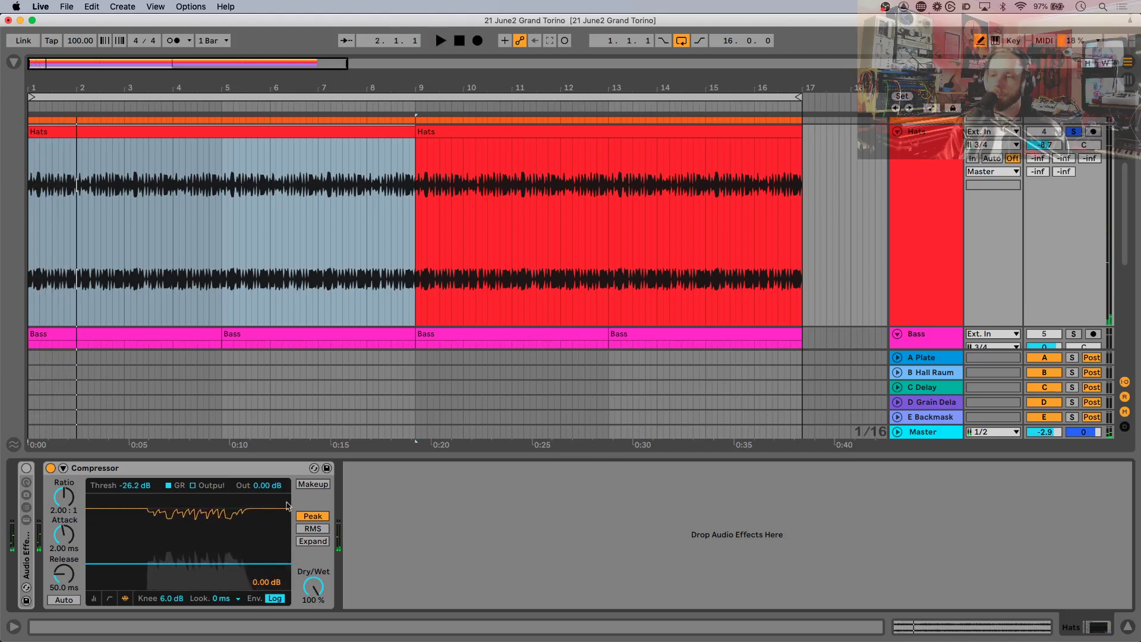
Step: Raise the Compressor's output gain to 2.81 dB and listen to the Hats
mouse_move(267, 485)
mouse_down()
mouse_move(267, 470)
mouse_move(271, 489)
mouse_up()
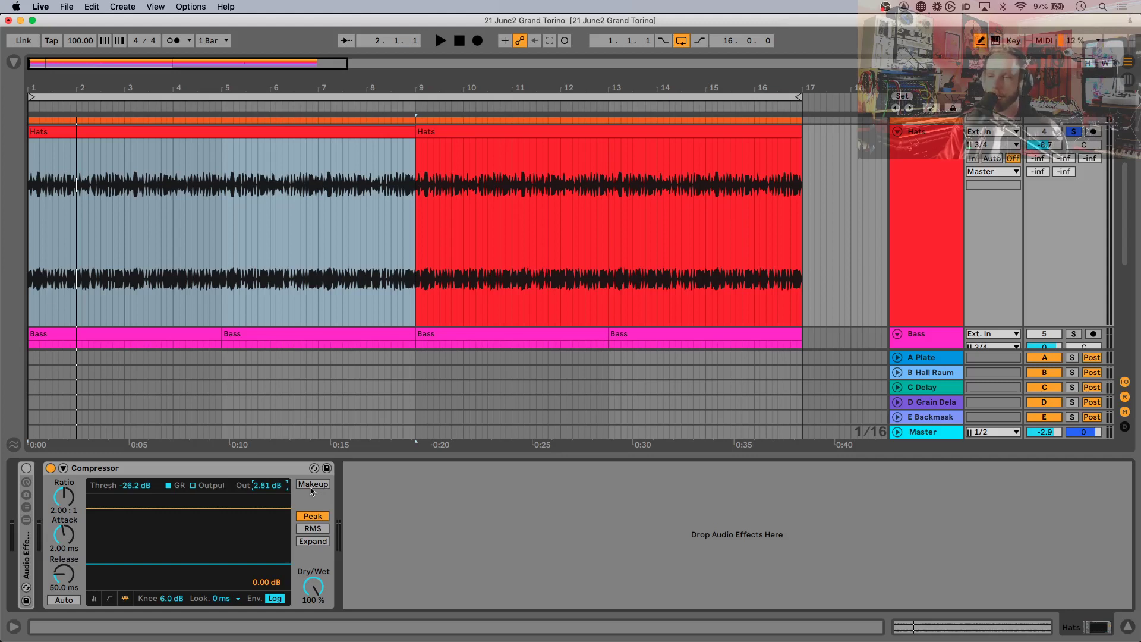
key(space)
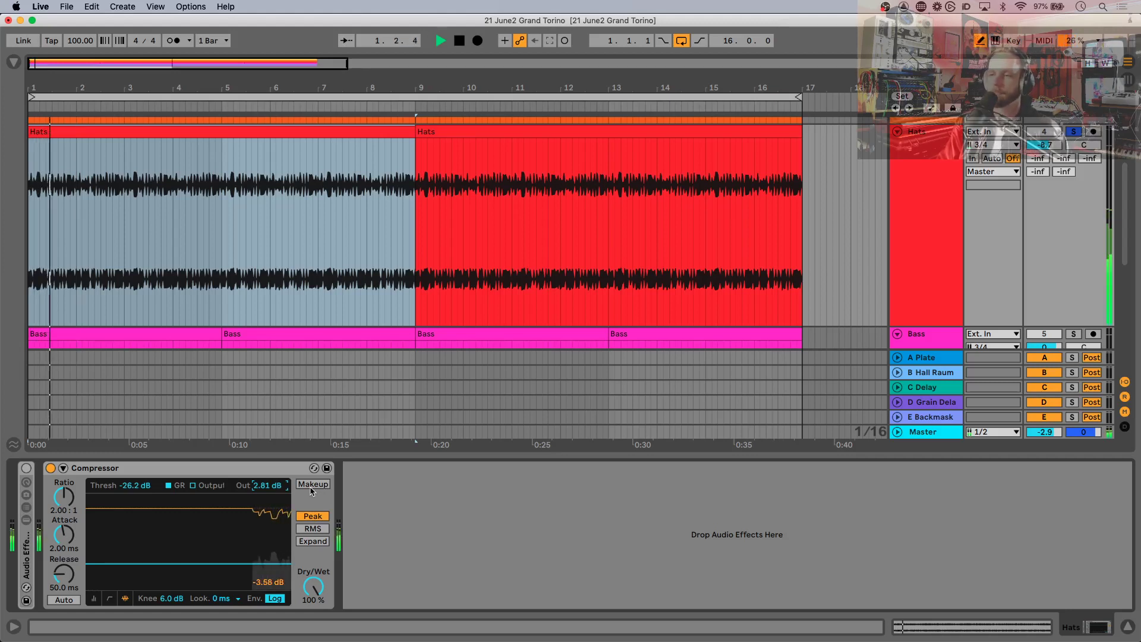
key(space)
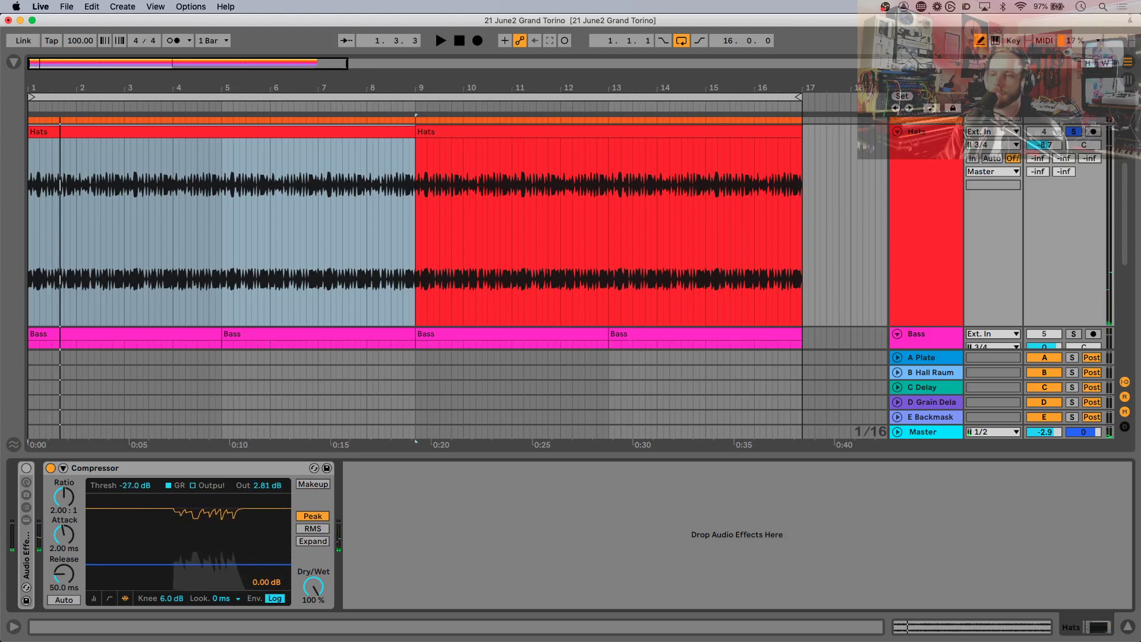
Step: Lower the Compressor's threshold to -32.1 dB and raise its output gain to 3.94 dB while playing the Hats
drag(190, 563, 190, 569)
key(space)
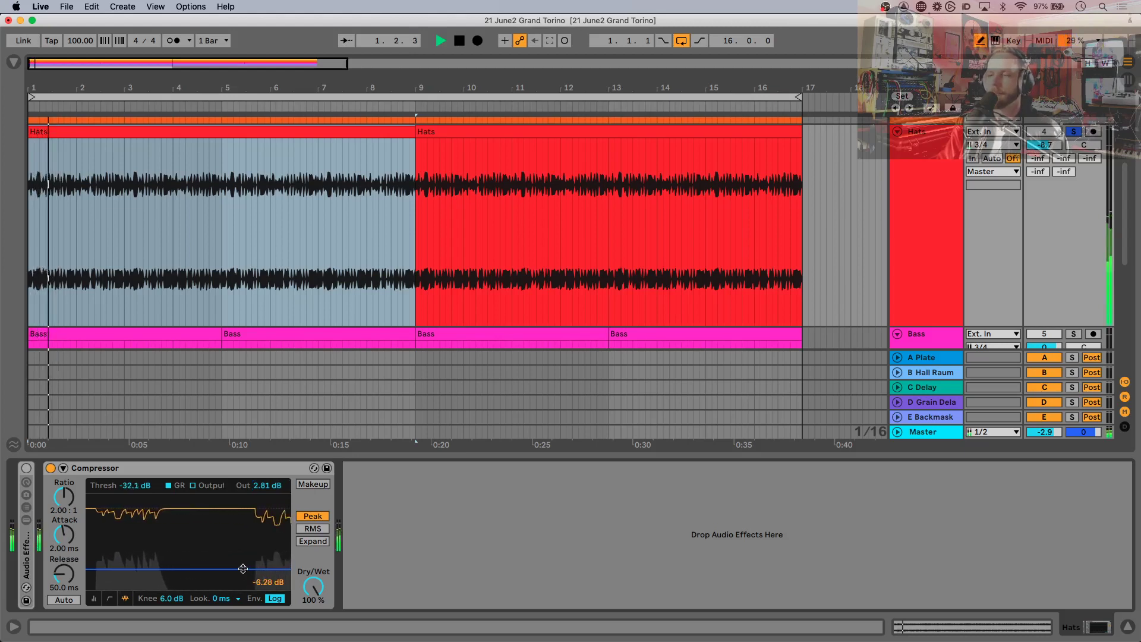
drag(269, 489, 270, 488)
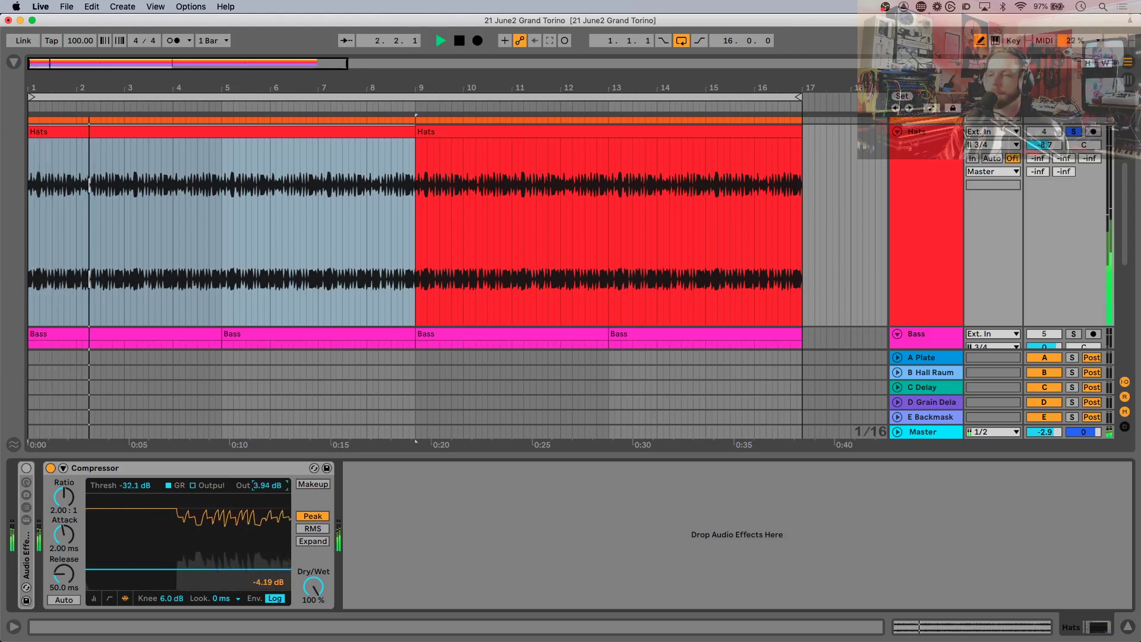
key(space)
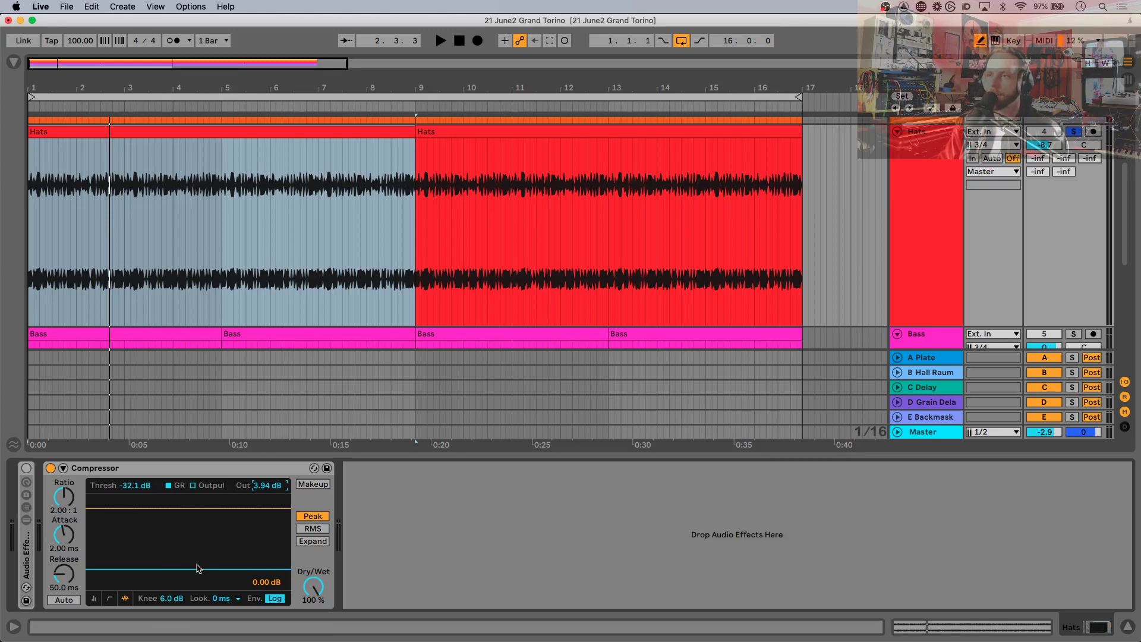
Step: Raise the Compressor's ratio to 4.50:1 and then to inf:1, playing the Hats to compare
key(space)
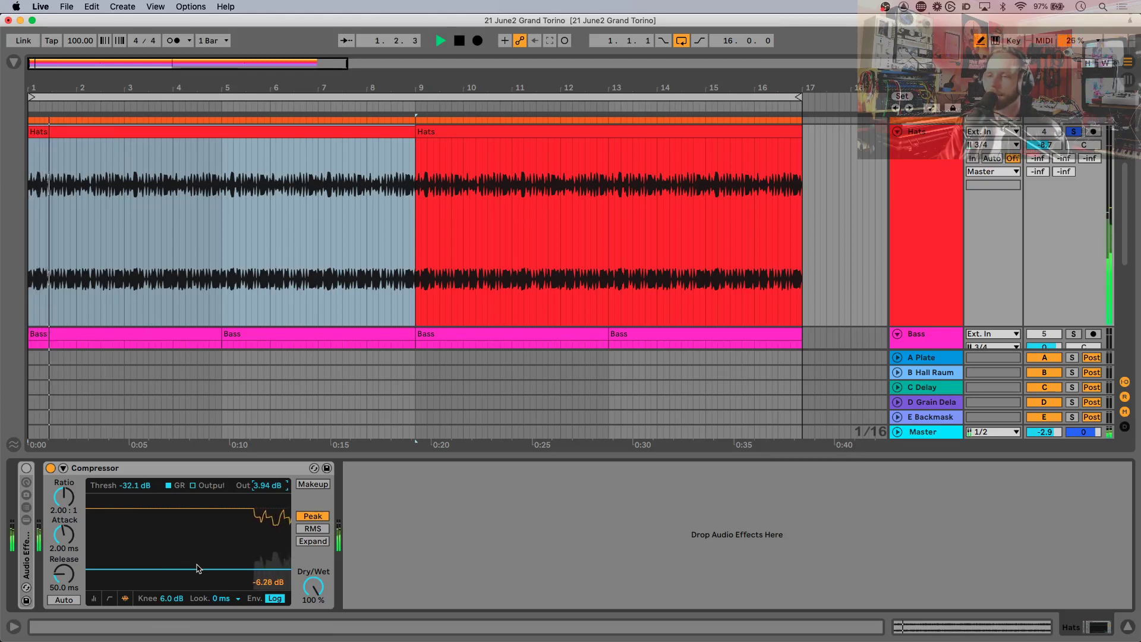
key(space)
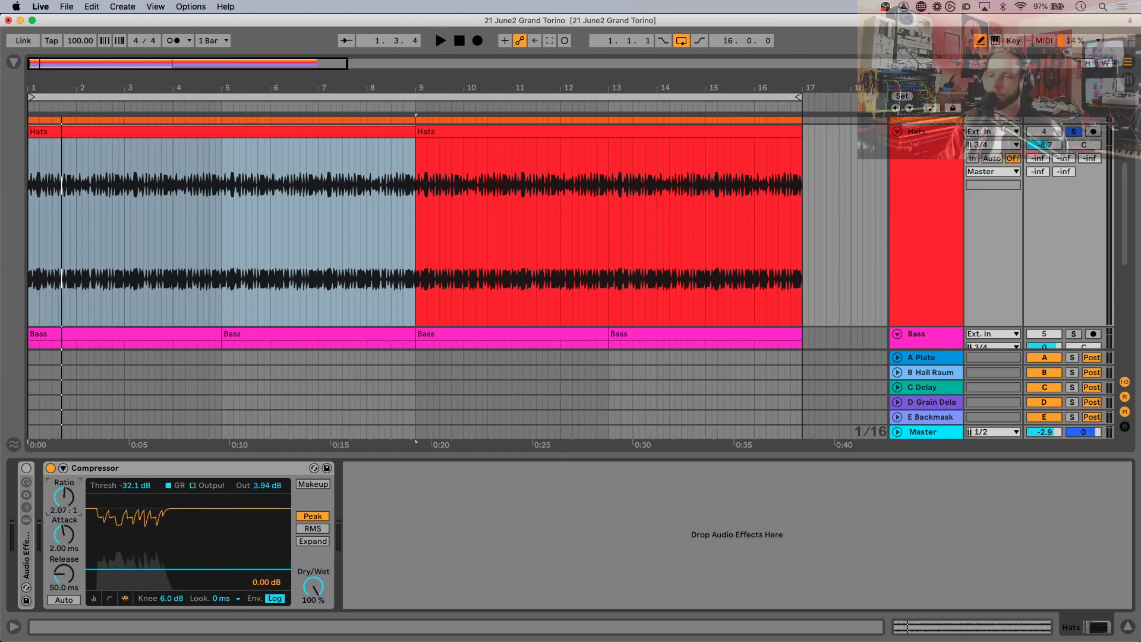
drag(65, 497, 64, 476)
key(space)
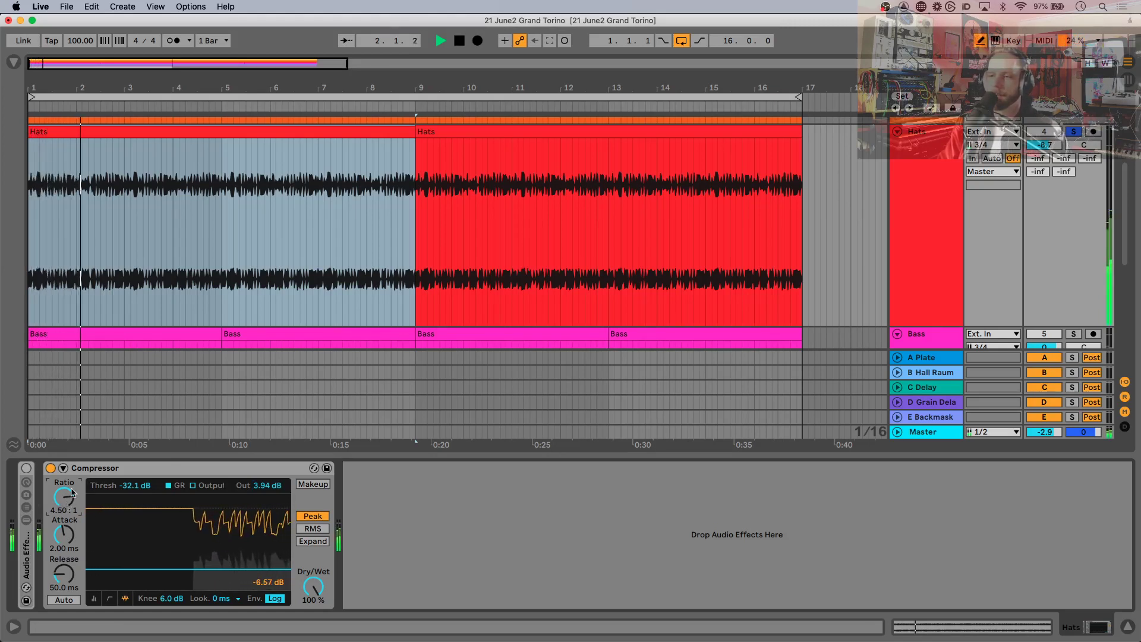
drag(60, 495, 60, 469)
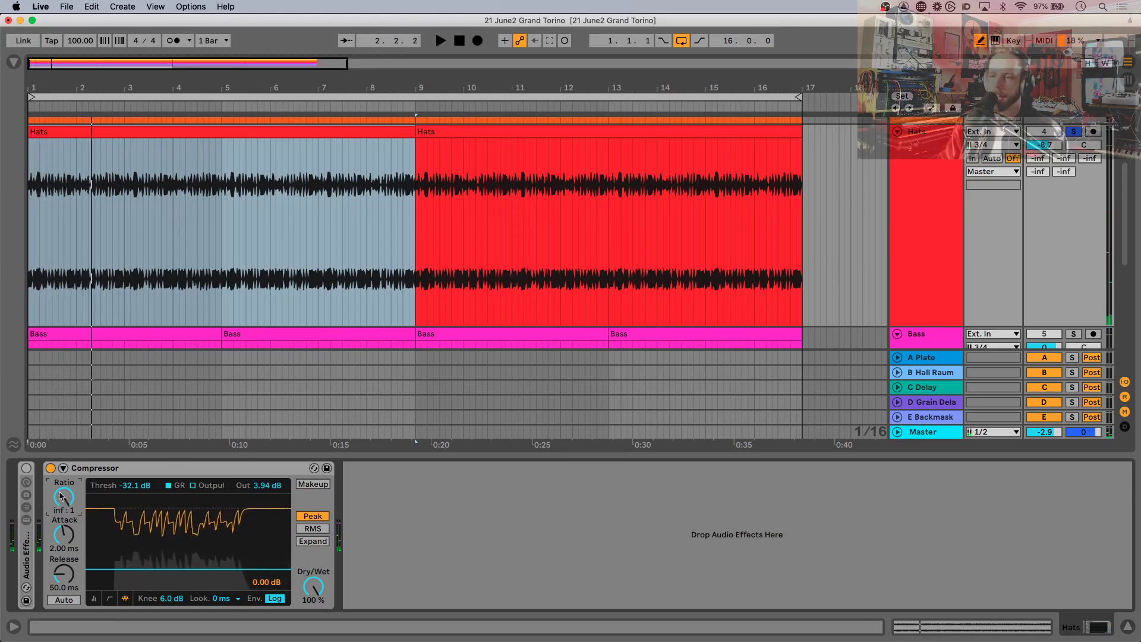
key(space)
key(space)
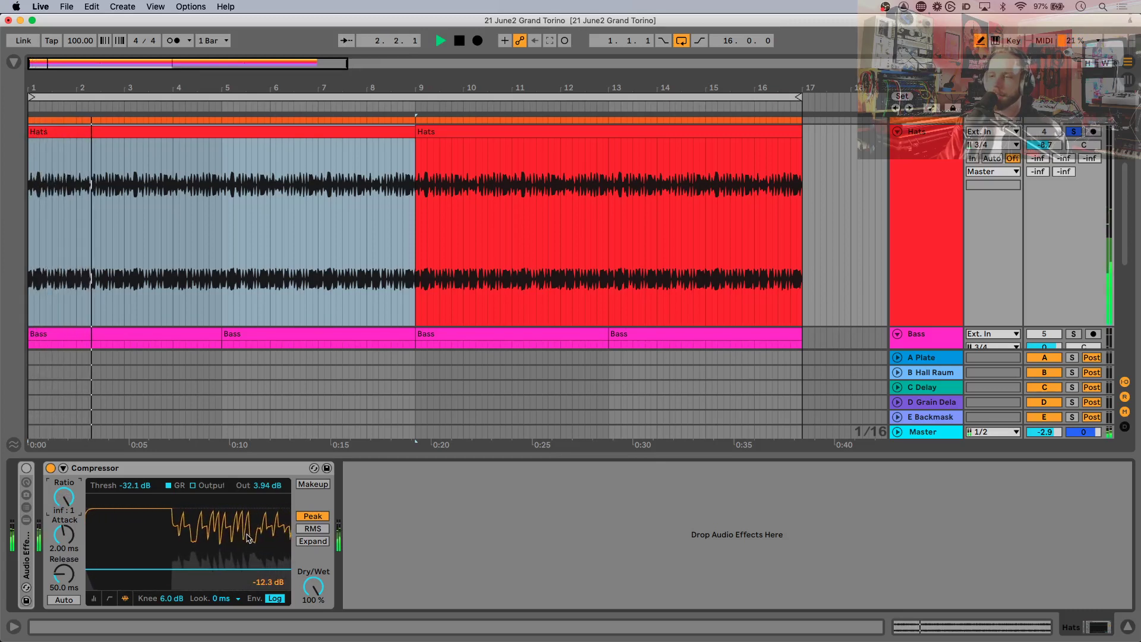
Step: Set the Compressor's attack to 0.04 ms and its release to 7.52 ms, playing the Hats to hear the effect
key(space)
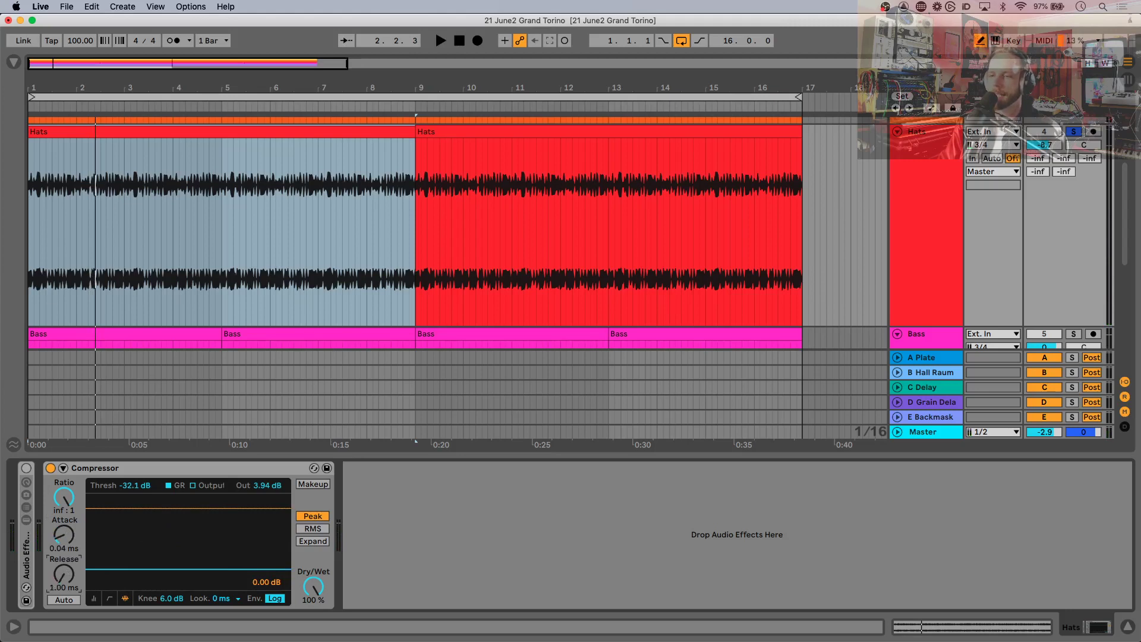
key(space)
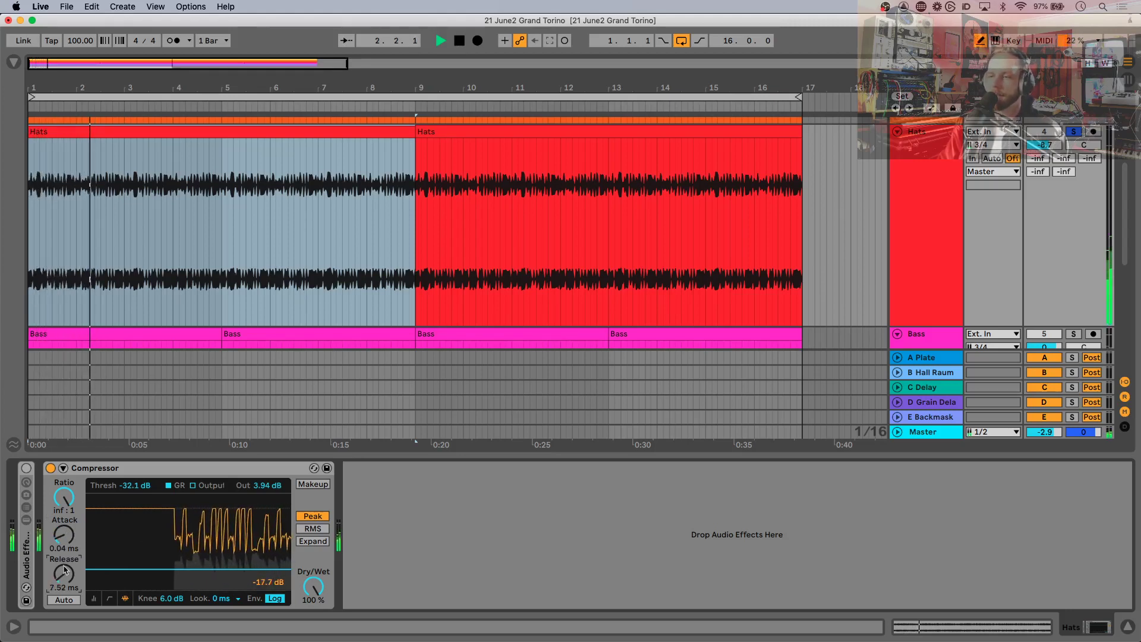
key(space)
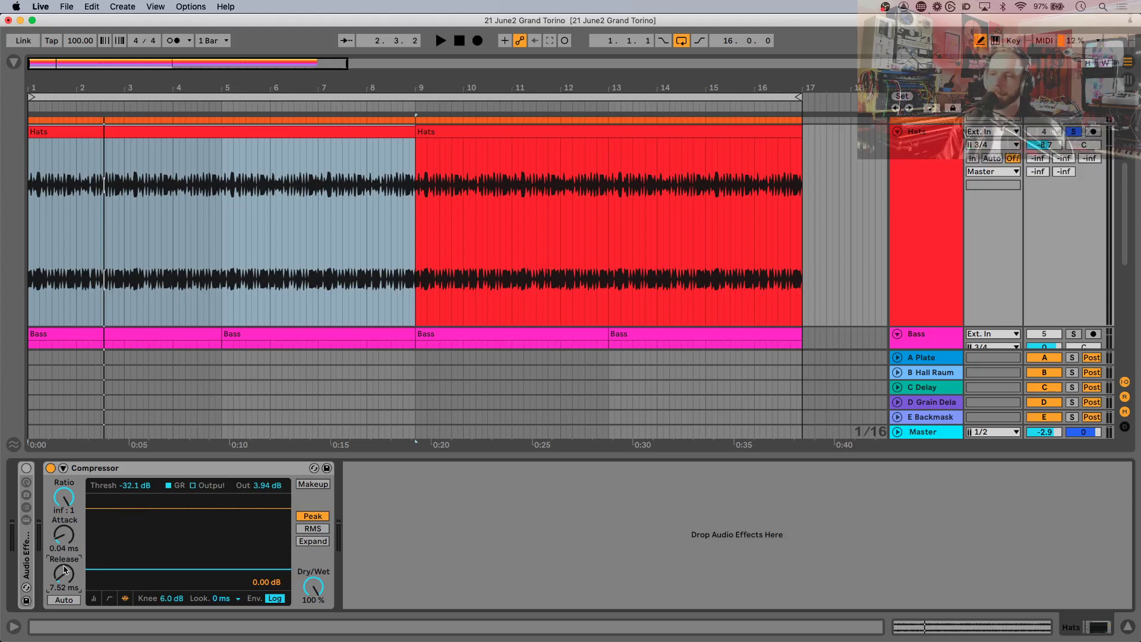
key(space)
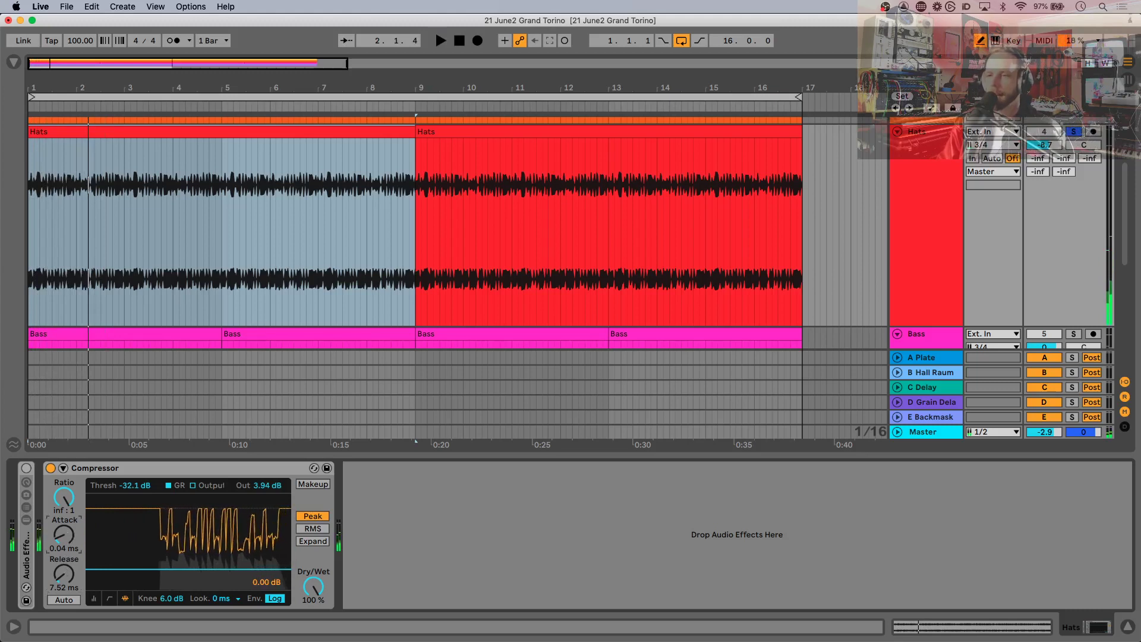
Step: While playing the Hats, set the Compressor's attack to 0.20 ms, release to 85.7 ms, threshold to -29.4 dB and ratio to 3.71:1
key(space)
drag(63, 573, 63, 559)
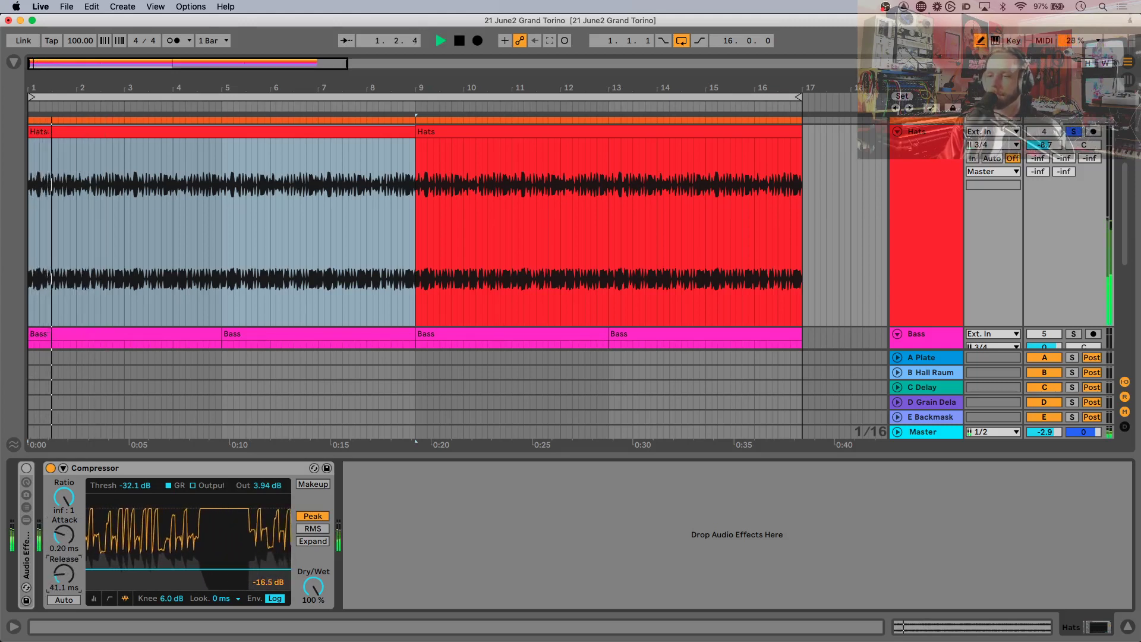
mouse_move(64, 497)
mouse_down()
mouse_move(64, 521)
mouse_move(69, 500)
mouse_up()
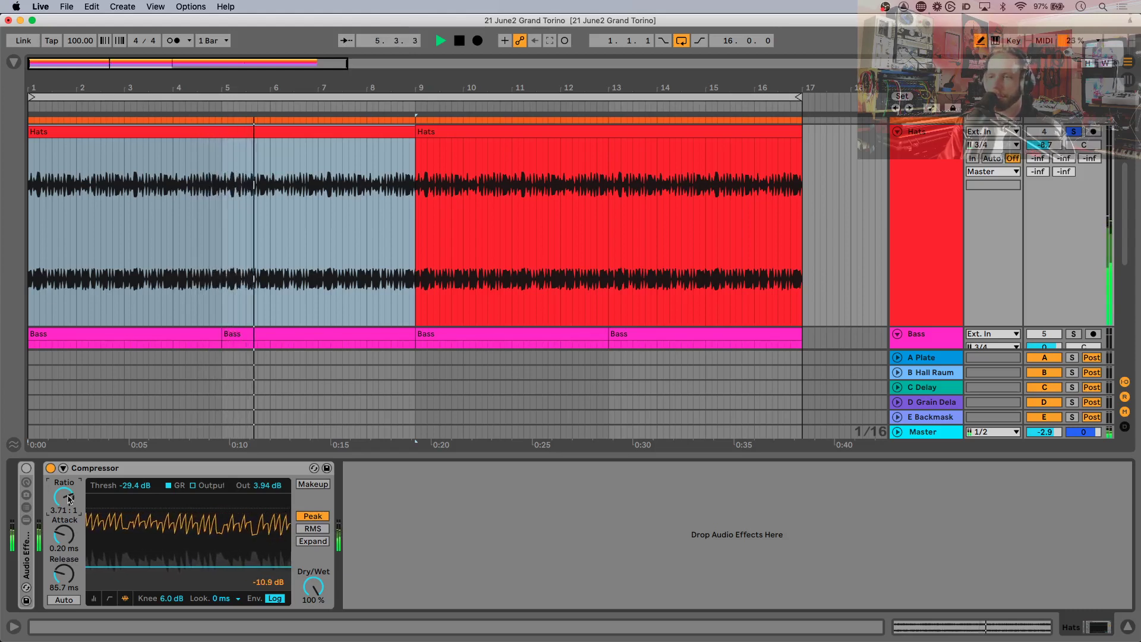
Step: Bypass and re-enable the Compressor to compare the Hats, raising its output gain to 6.75 dB, and stop playback
click(51, 468)
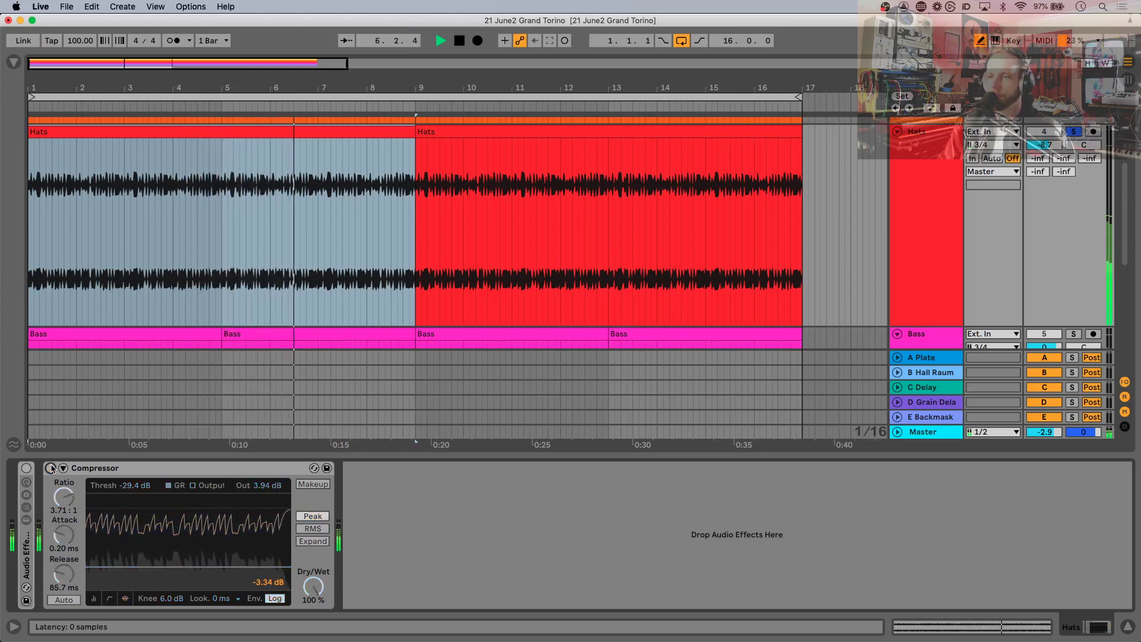
click(51, 468)
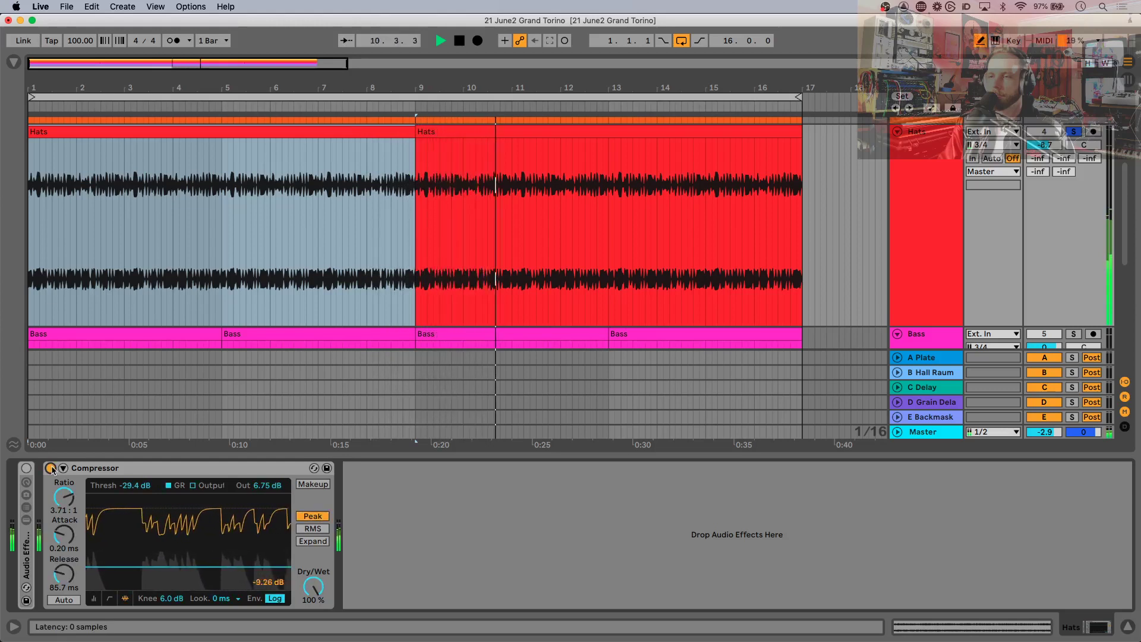
key(space)
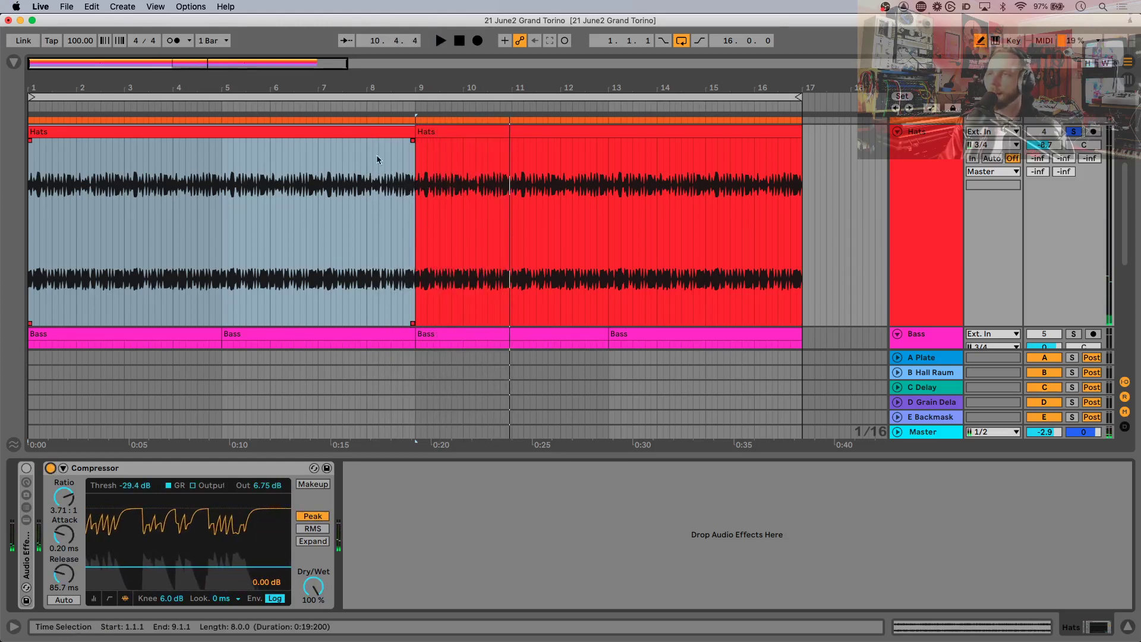
Step: Export the first eight-bar Hats section from the Master as a 24-bit WAV named drum comp1.wav in Downloads
click(366, 132)
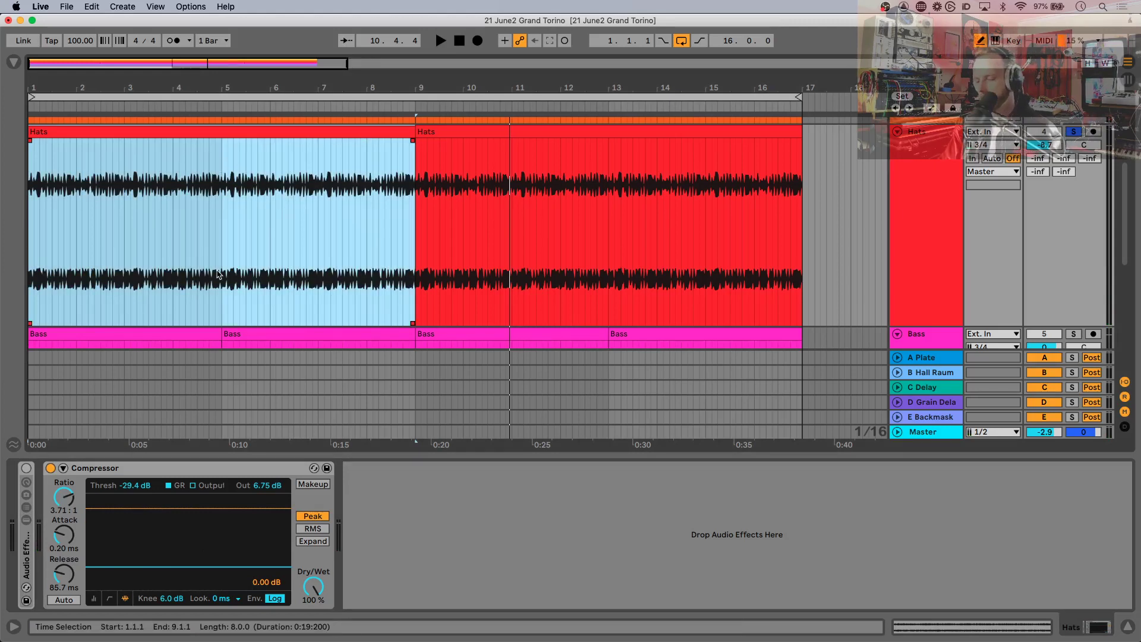
key(super+shift+r)
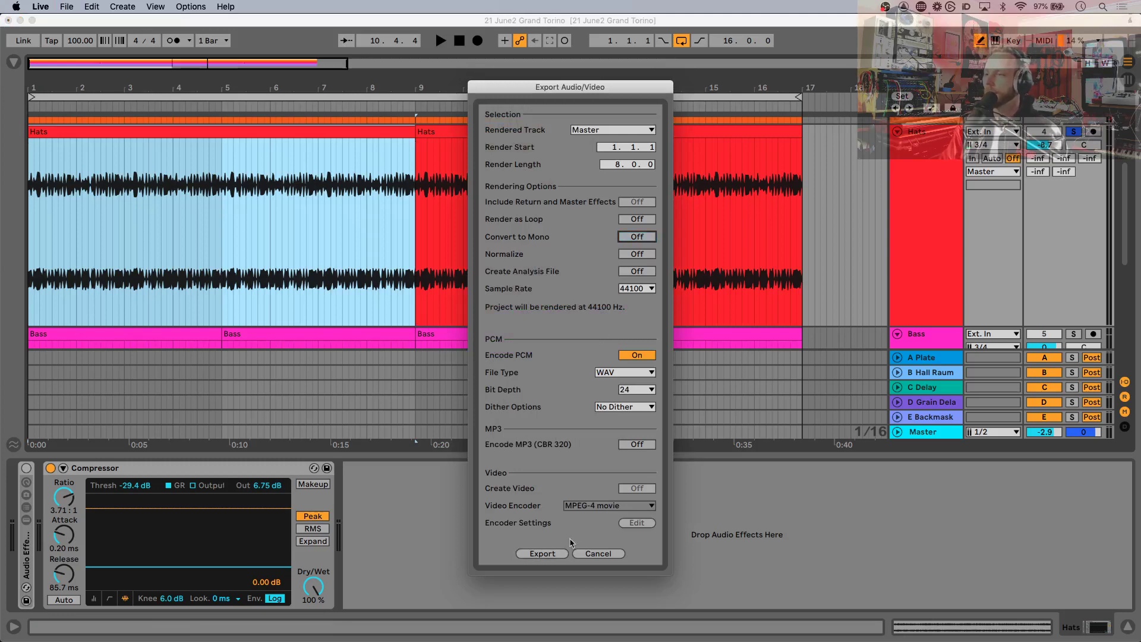
key(Return)
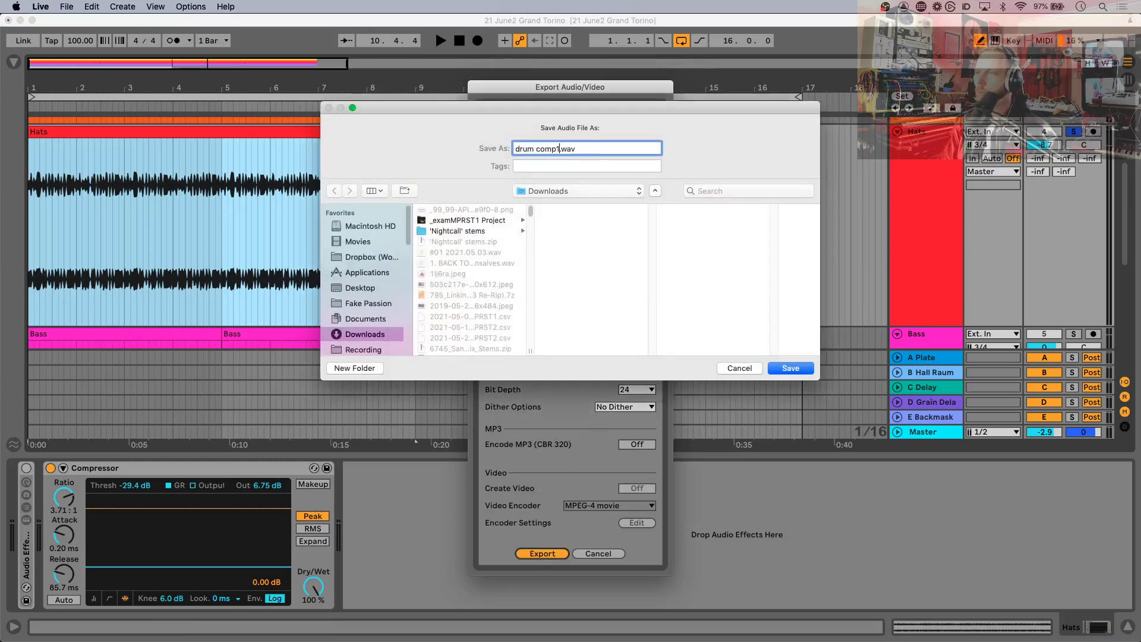
key(Return)
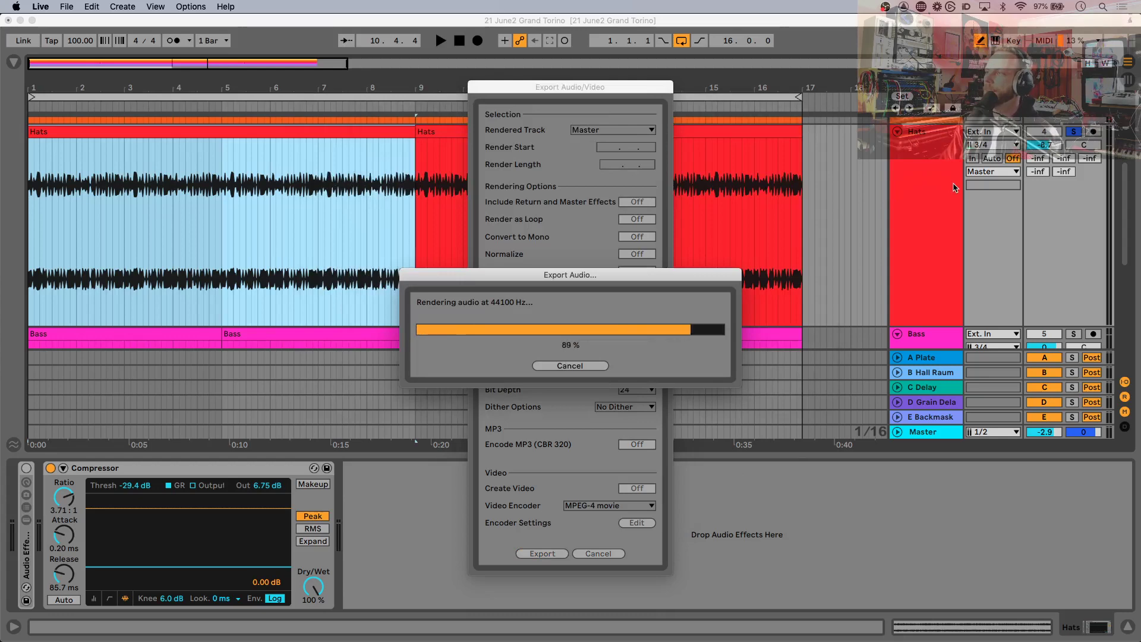
Step: Add an audio track below Hats and place drum comp1.wav from Finder at bar 1 of it
click(916, 191)
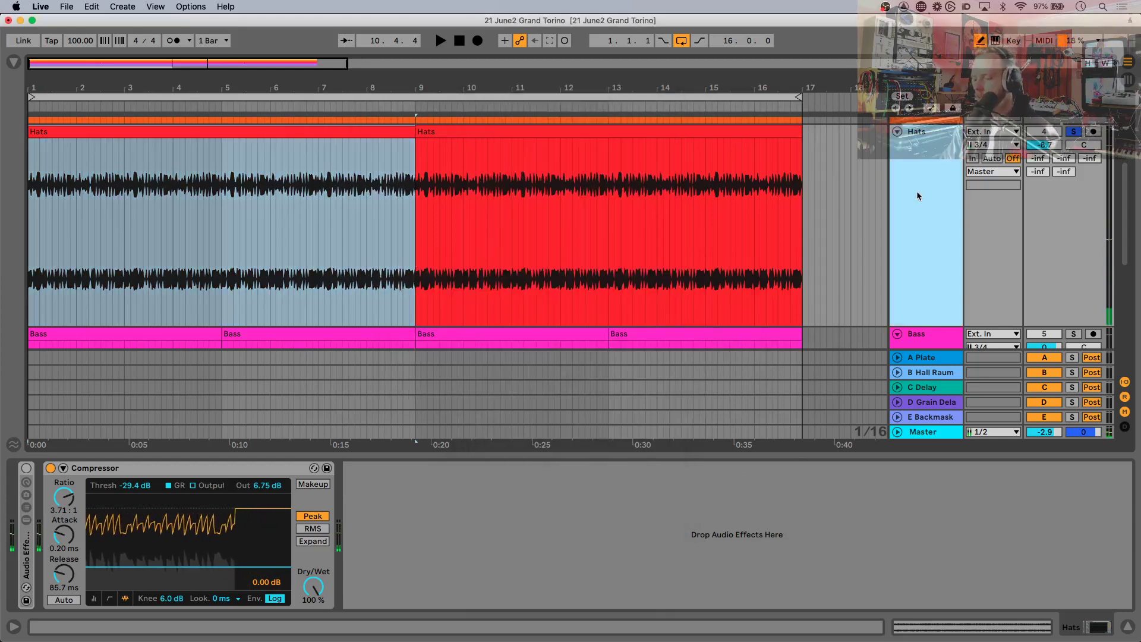
key(super+t)
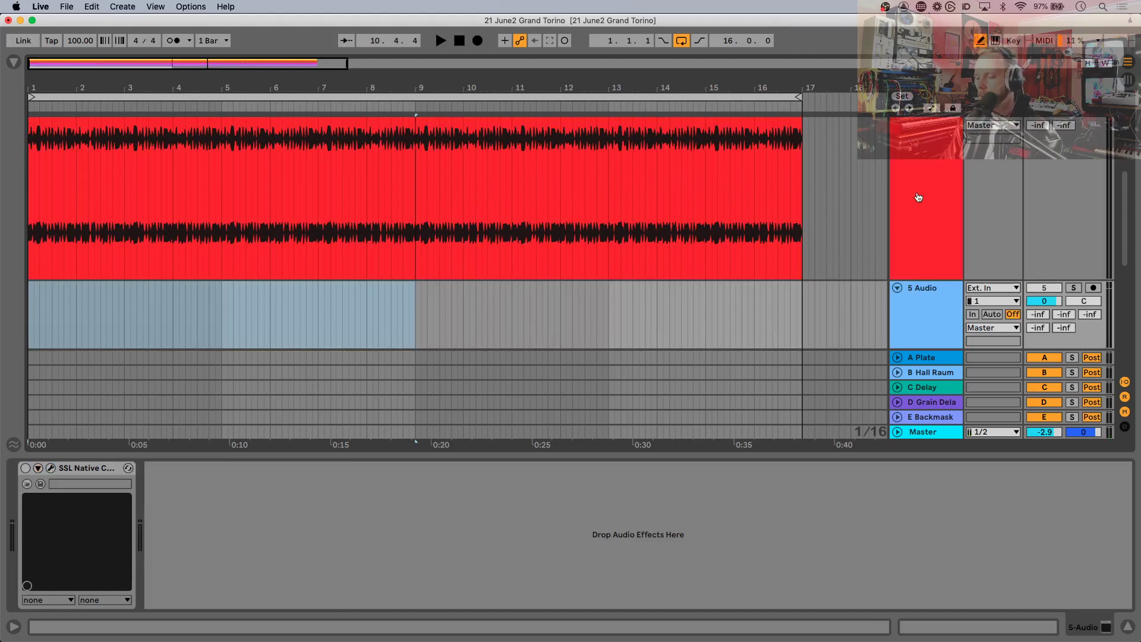
key(super+Tab)
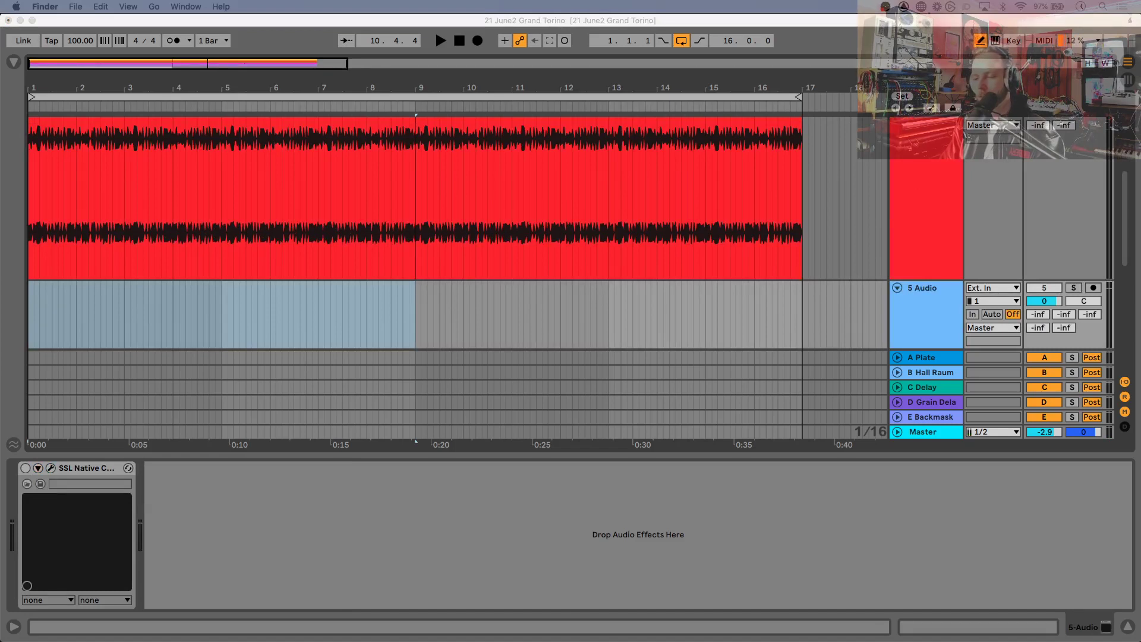
drag(323, 369, 67, 285)
Step: Reduce the Hats track's height and enlarge the drum comp1 track so both waveforms can be compared
scroll(999, 244, up, 4)
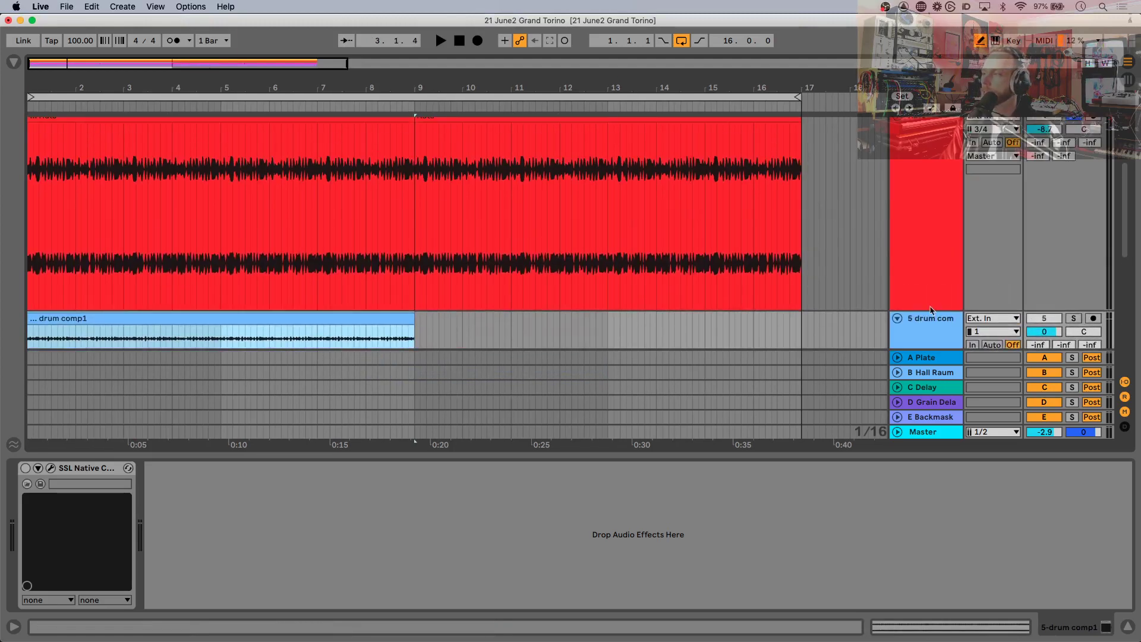
drag(931, 309, 931, 188)
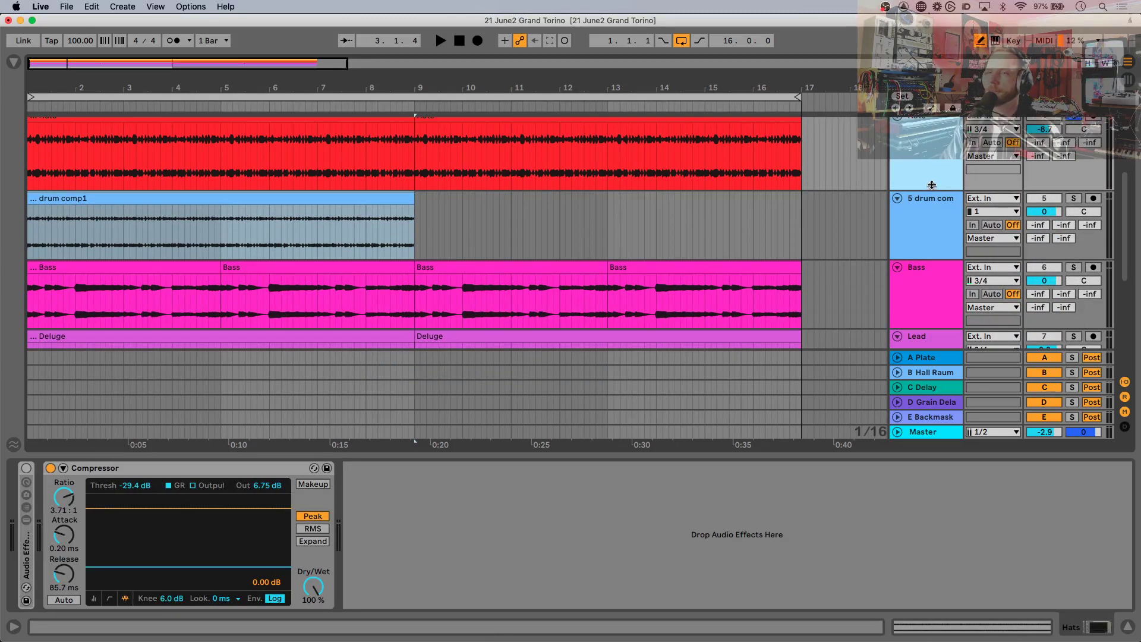
drag(926, 264, 912, 337)
drag(914, 188, 914, 221)
click(338, 291)
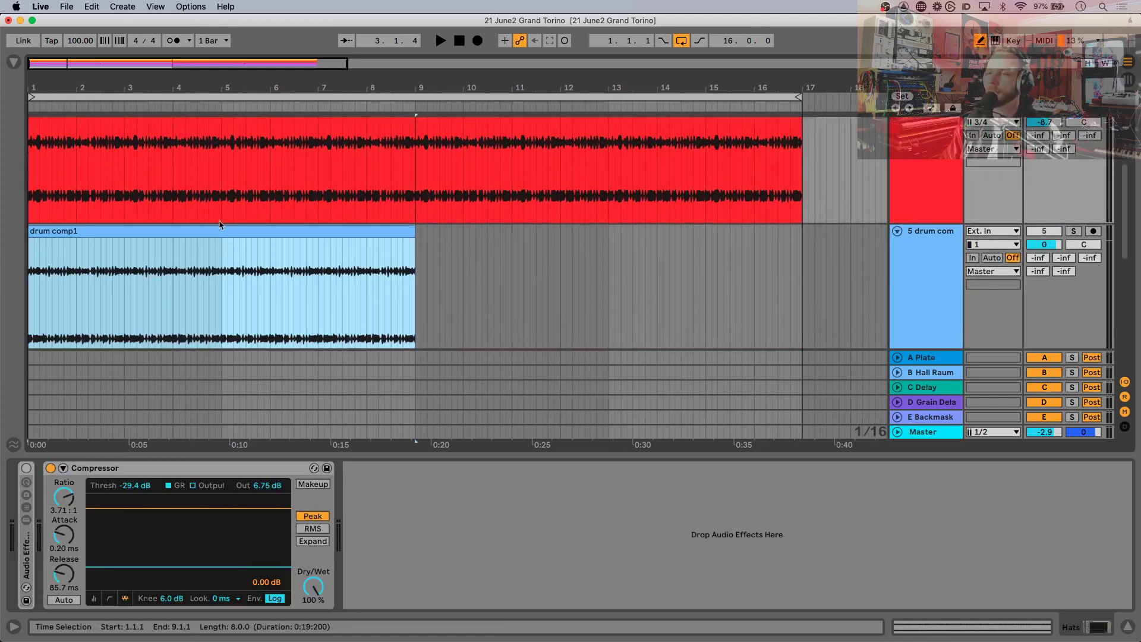
Step: Open the drum comp1 clip's details and set its gain to 10 dB
double_click(199, 231)
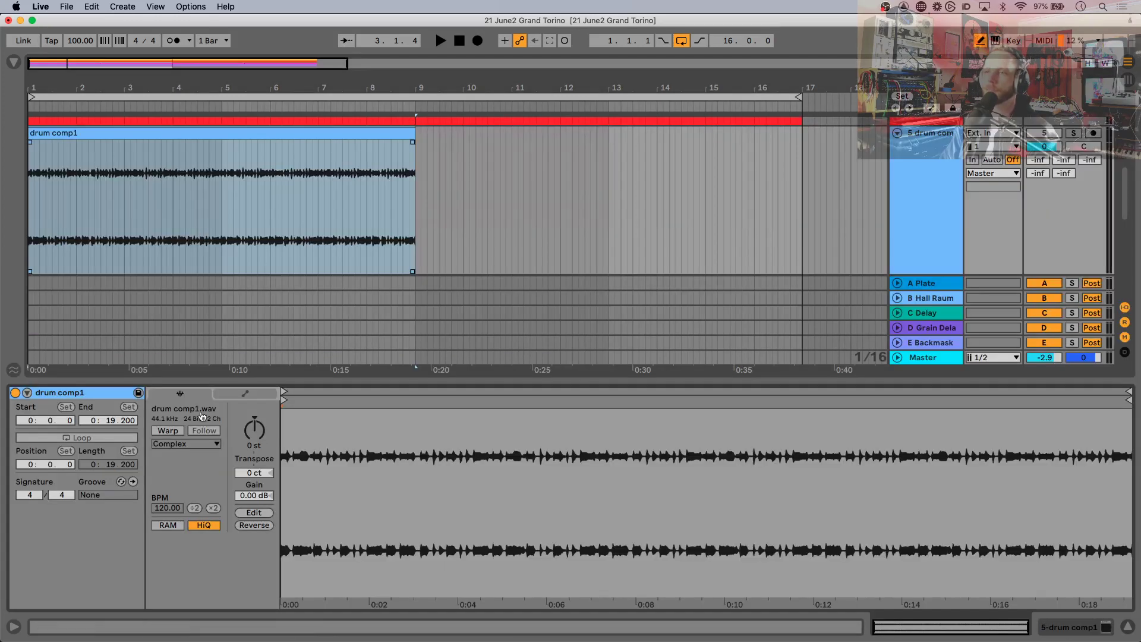
click(251, 498)
text(10)
key(Return)
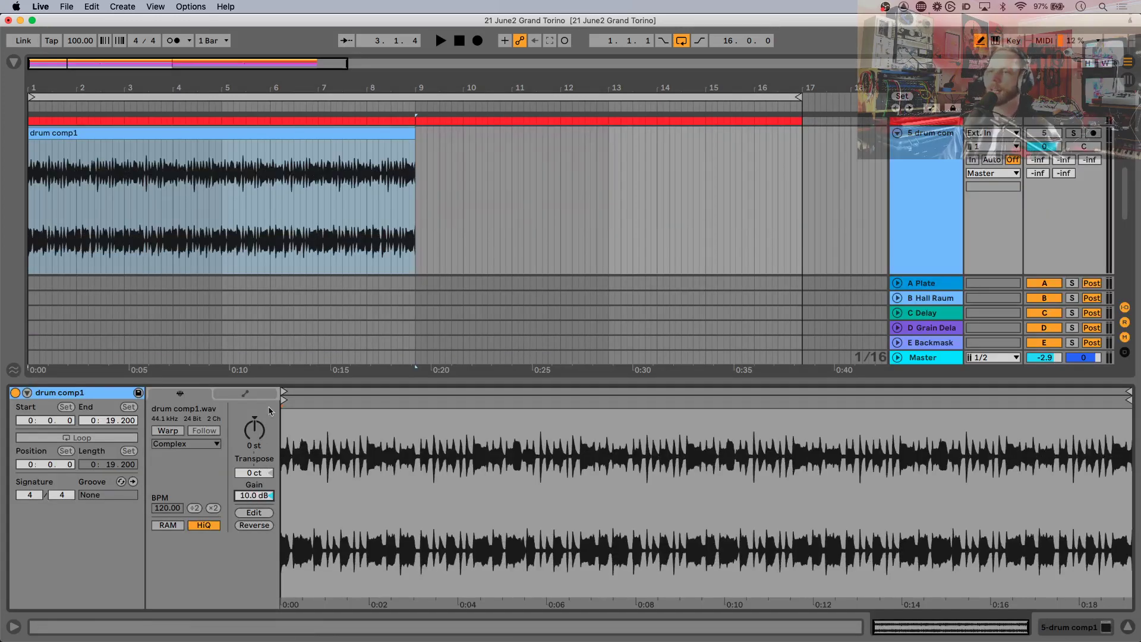
Step: Open the first Hats clip's details and set its gain to -7 dB
key(super+alt+l)
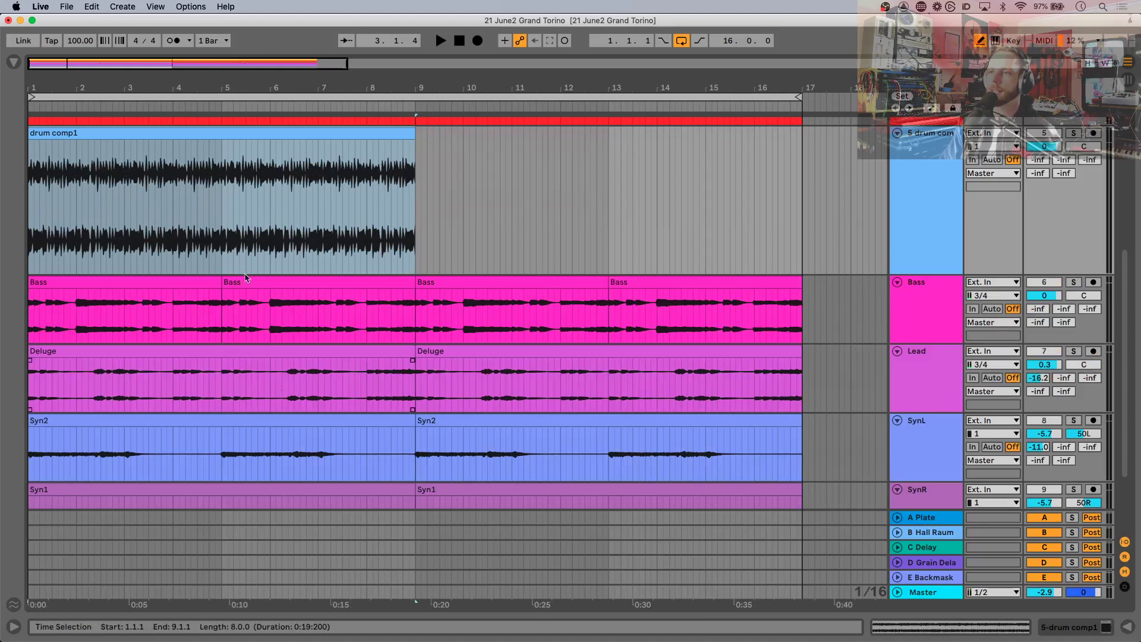
scroll(246, 278, up, 5)
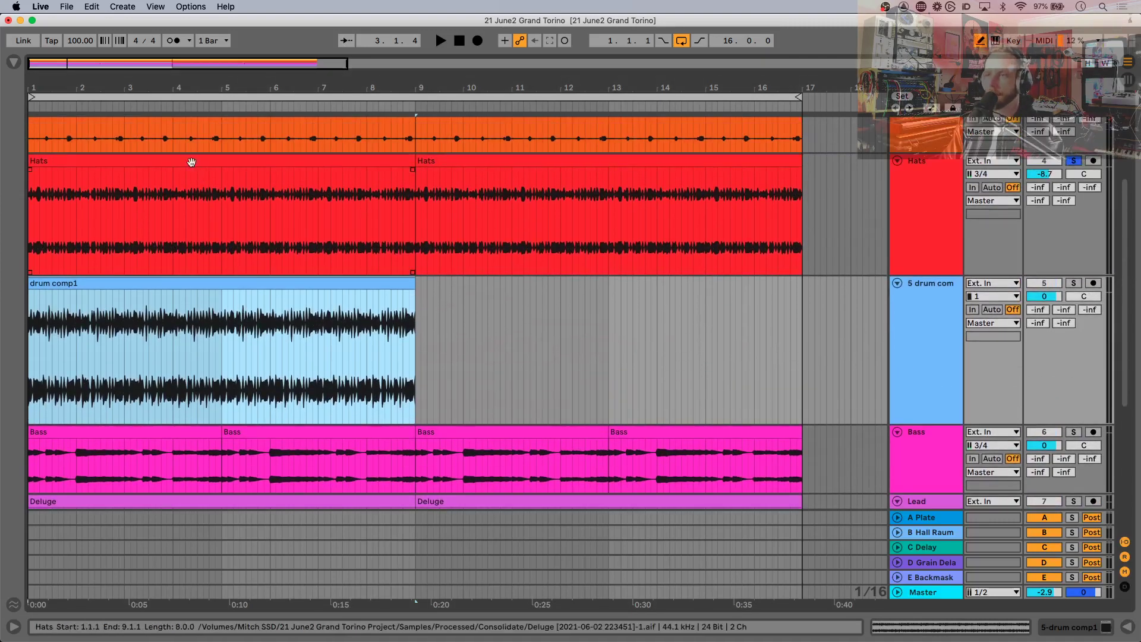
double_click(199, 172)
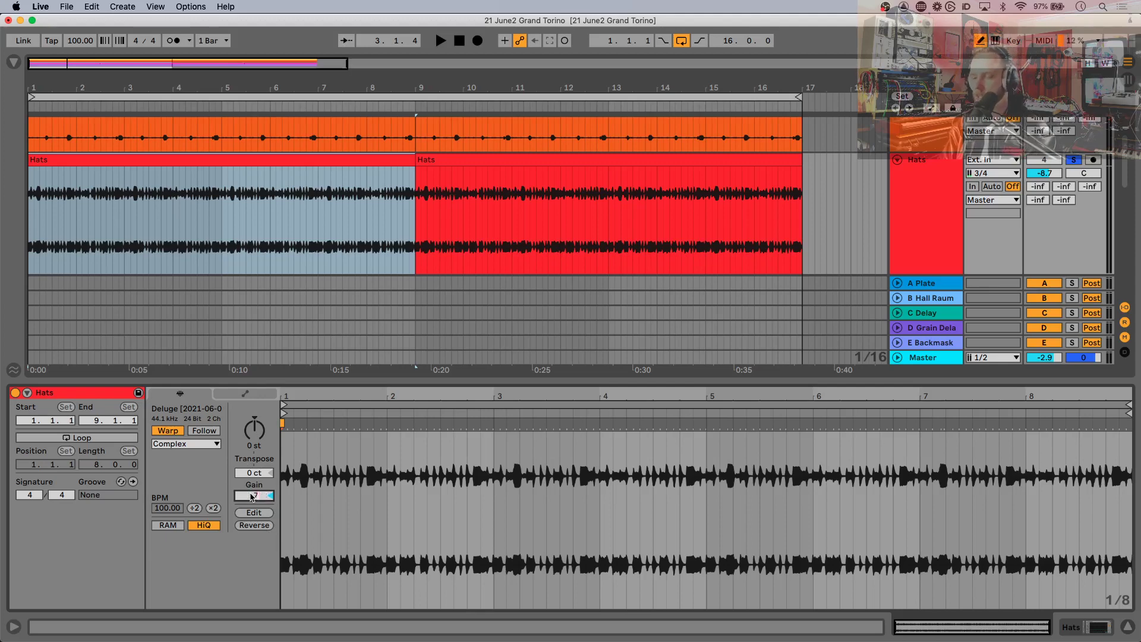
text(-7)
key(Return)
Step: Zoom in around bars 5 to 6 and compare the transients of the Hats and drum comp1 waveforms
click(269, 255)
scroll(269, 254, down, 3)
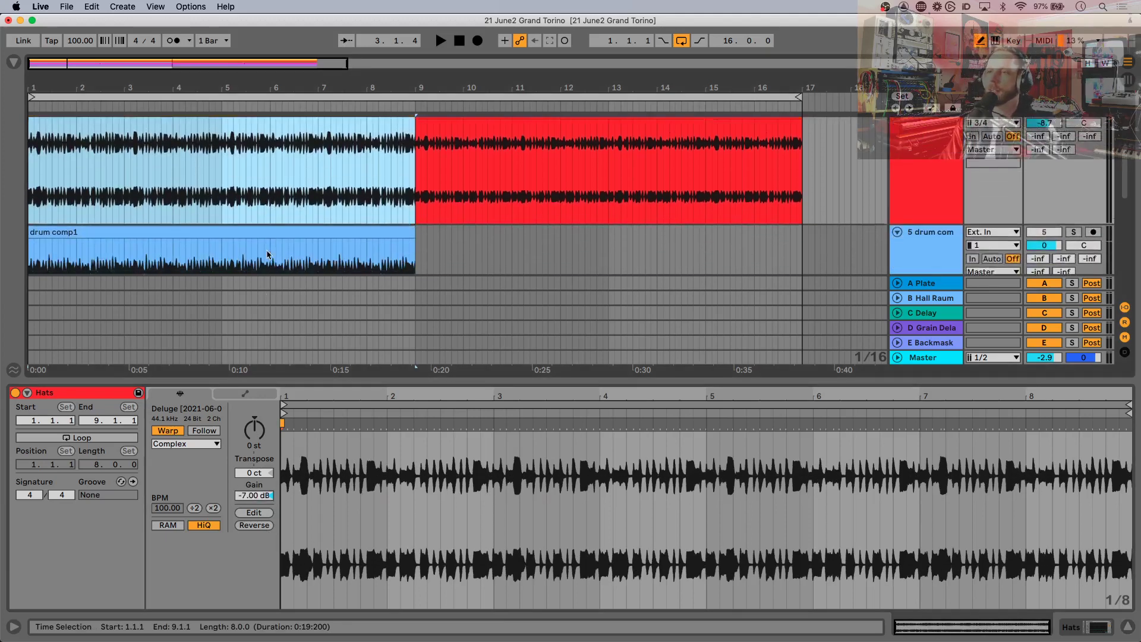
scroll(269, 254, up, 1)
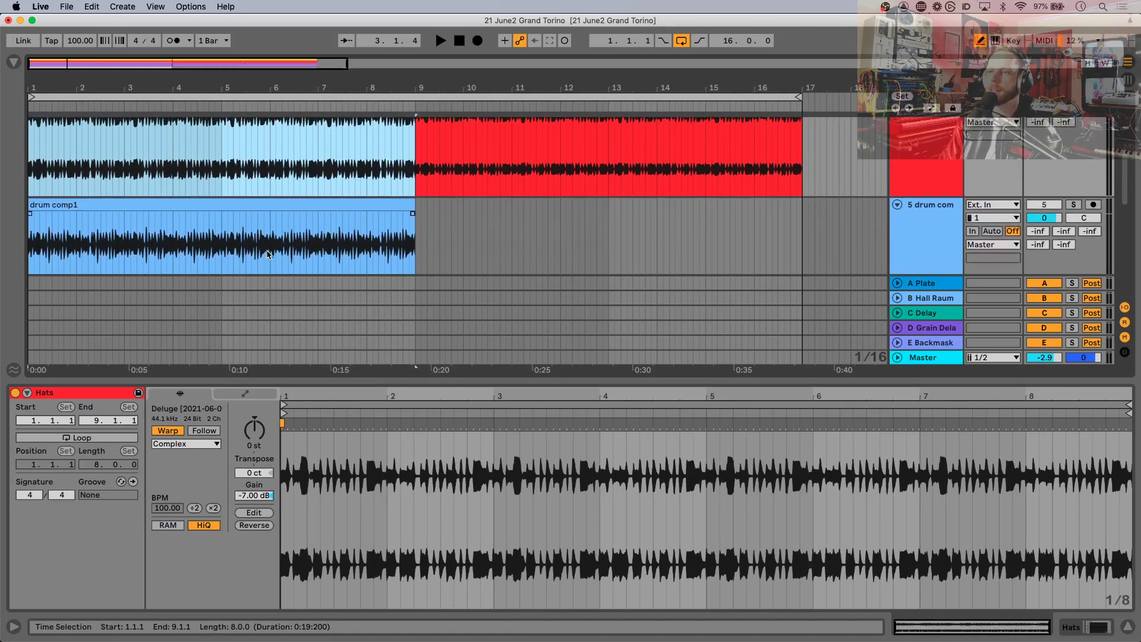
scroll(268, 255, up, 10)
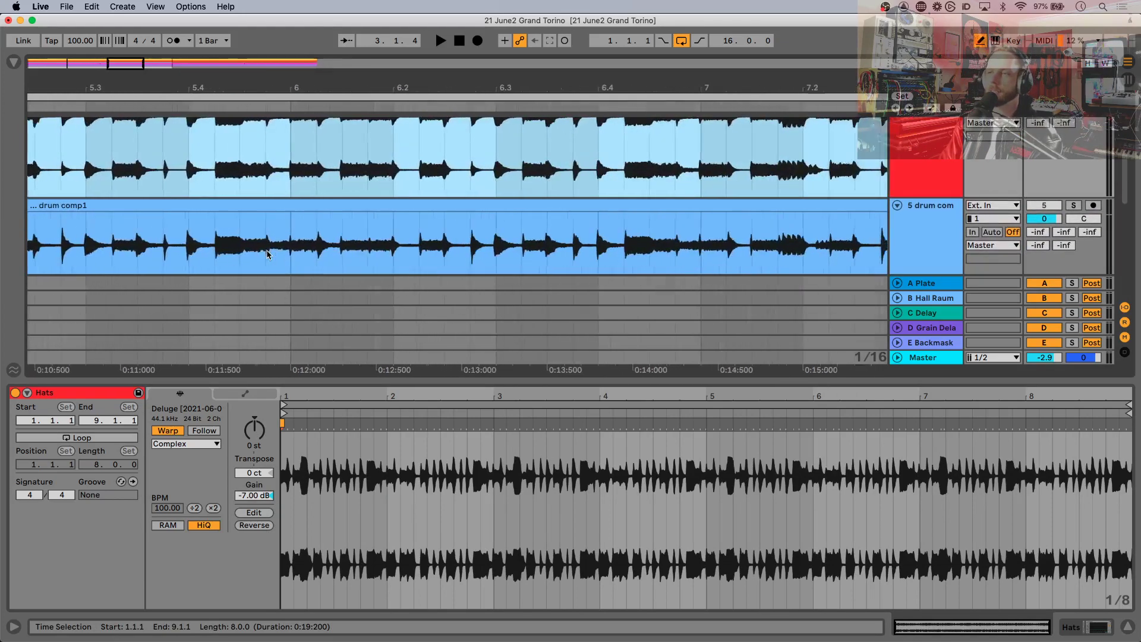
scroll(267, 254, up, 5)
scroll(267, 254, down, 1)
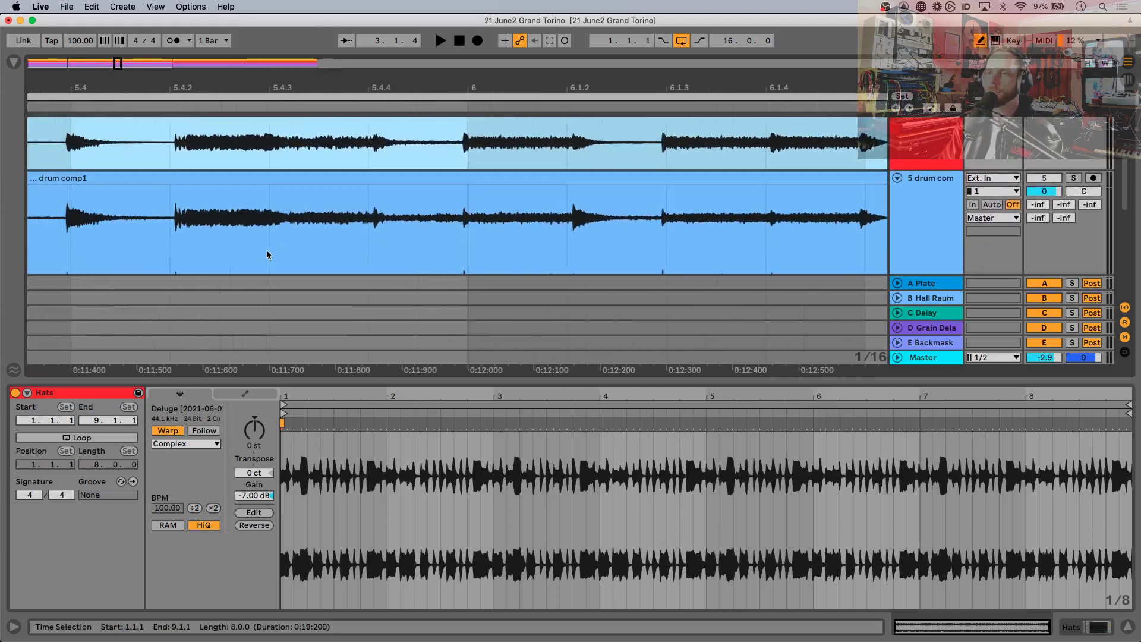
scroll(268, 254, left, 3)
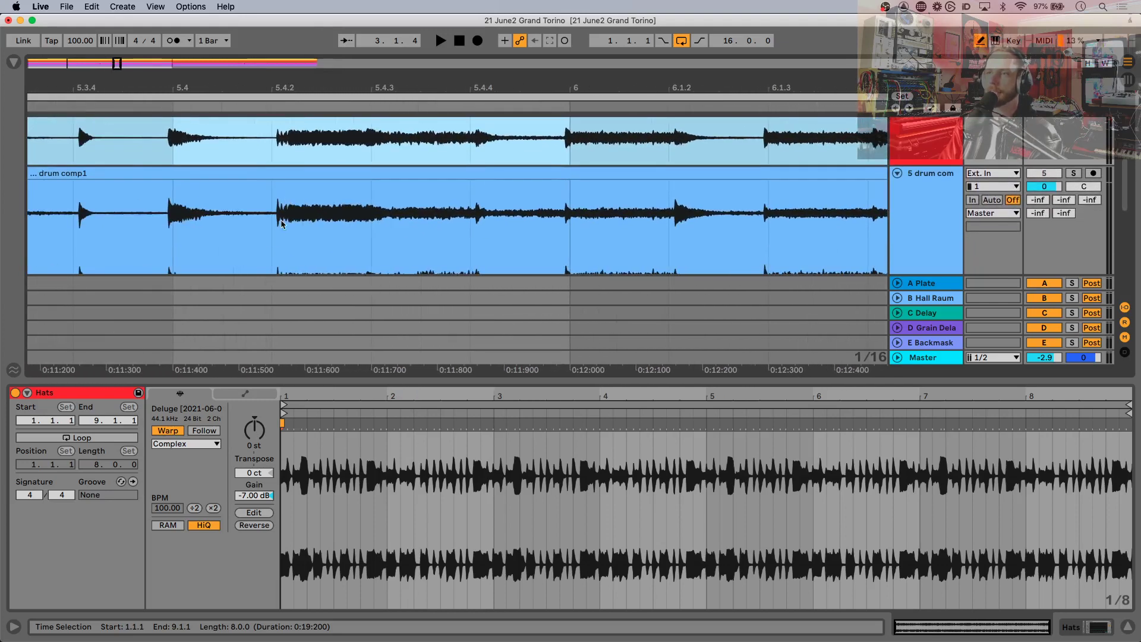
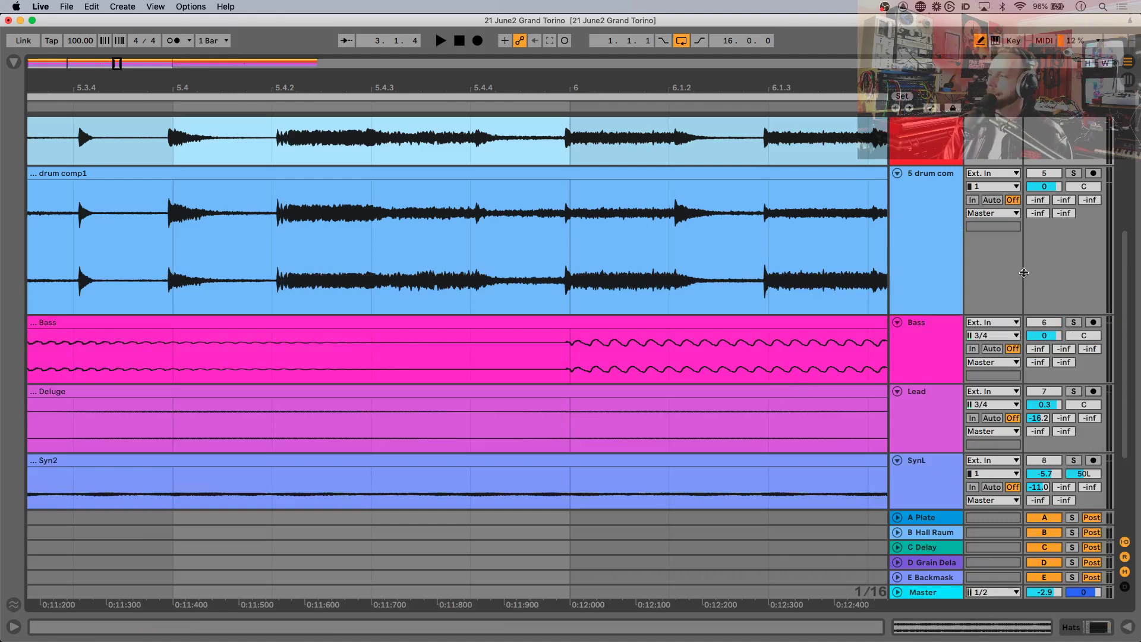
Step: Solo the SynL and SynR tracks and play them
scroll(1025, 273, down, 3)
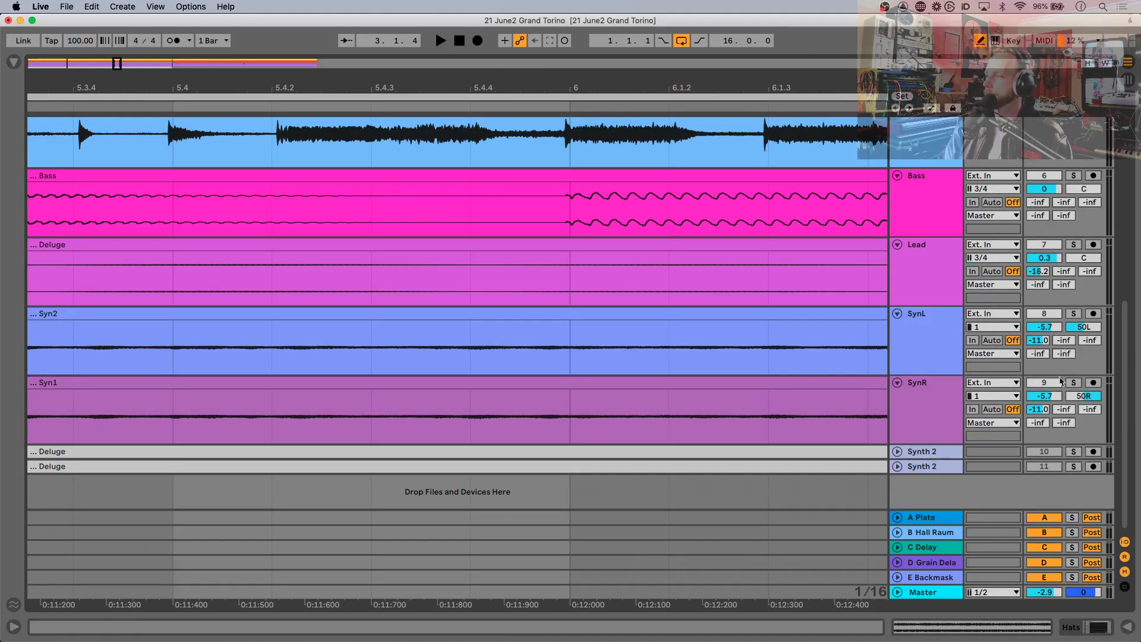
click(1073, 383)
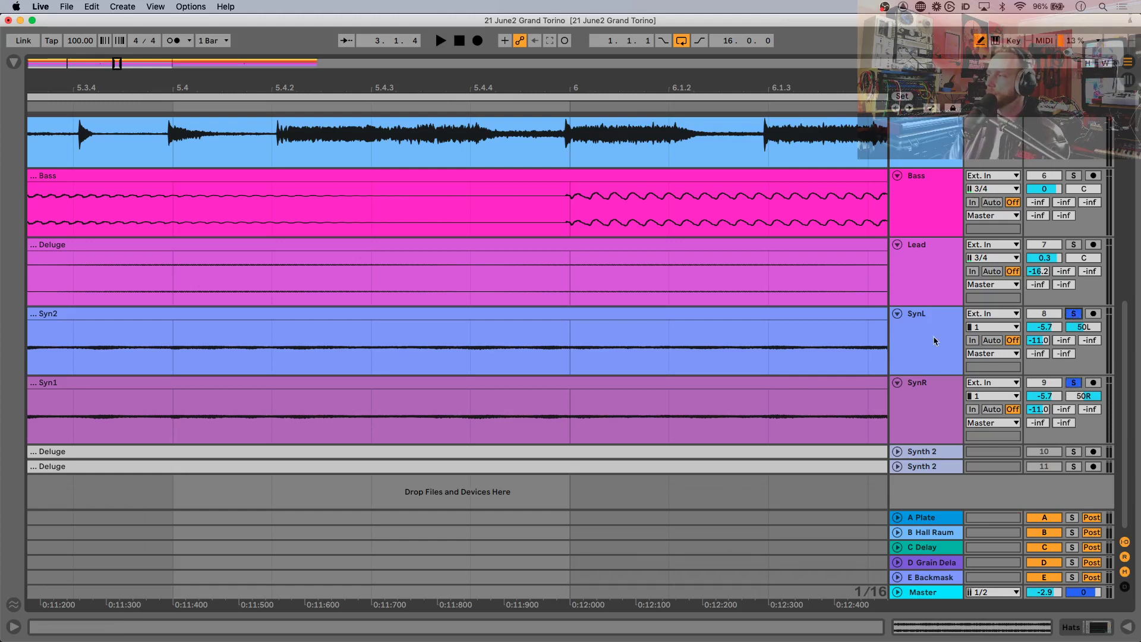
key(space)
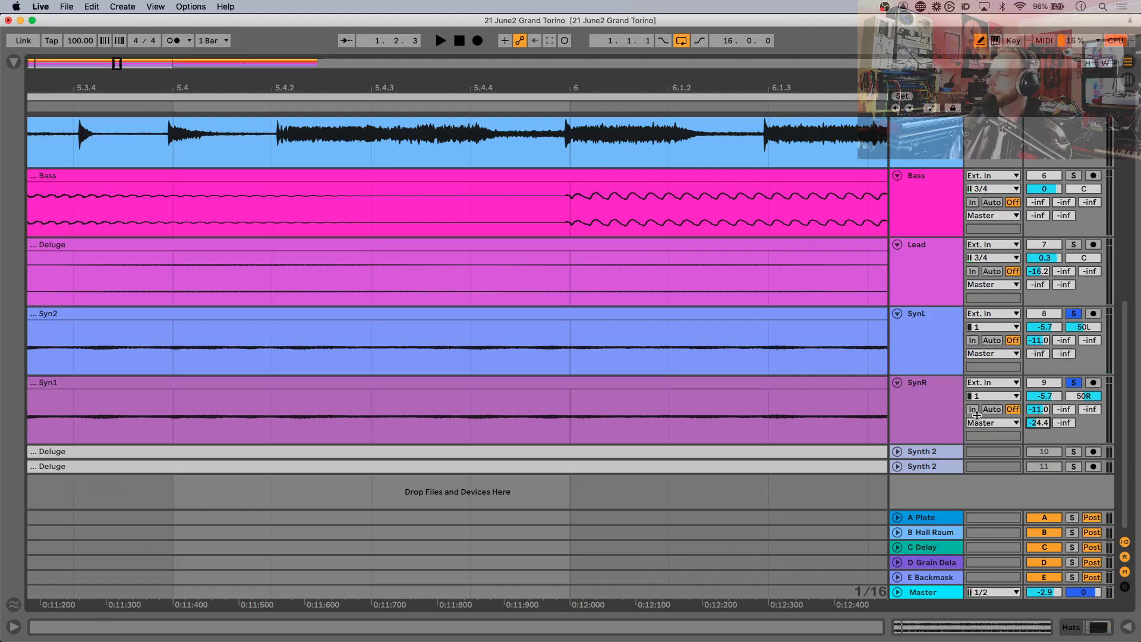
Step: Select SynL and SynR together and raise their D Grain Delay send to -1.6 dB during playback
click(953, 422)
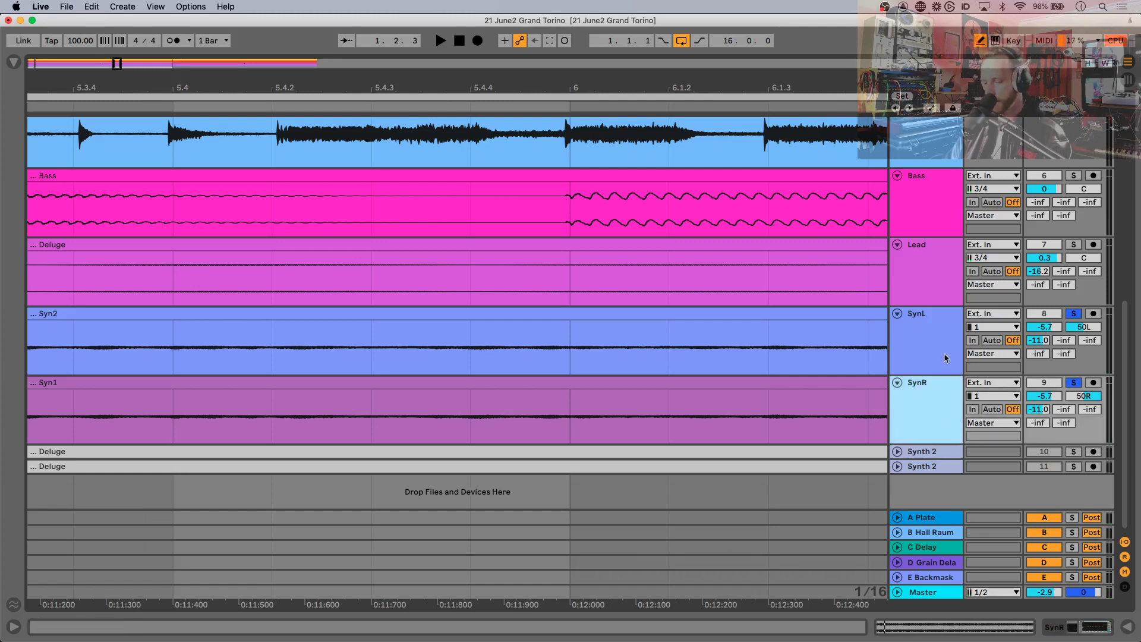
shift+click(945, 358)
key(space)
click(1038, 353)
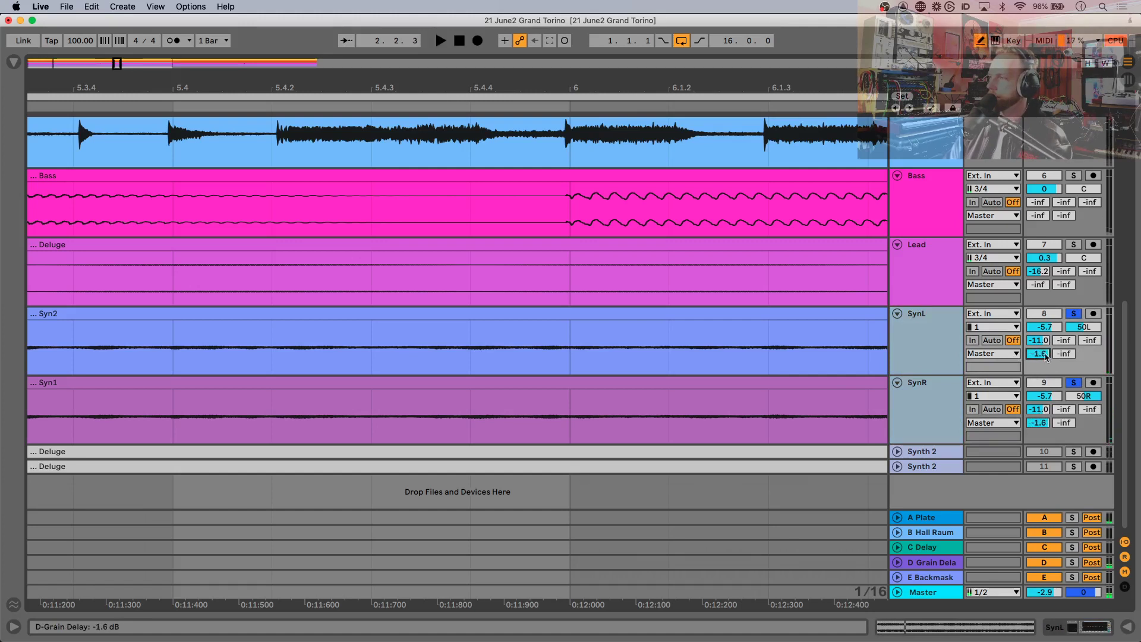
Step: Open the Backmask plugin window on the E Backmask return track and bring the drum tracks into view
double_click(953, 578)
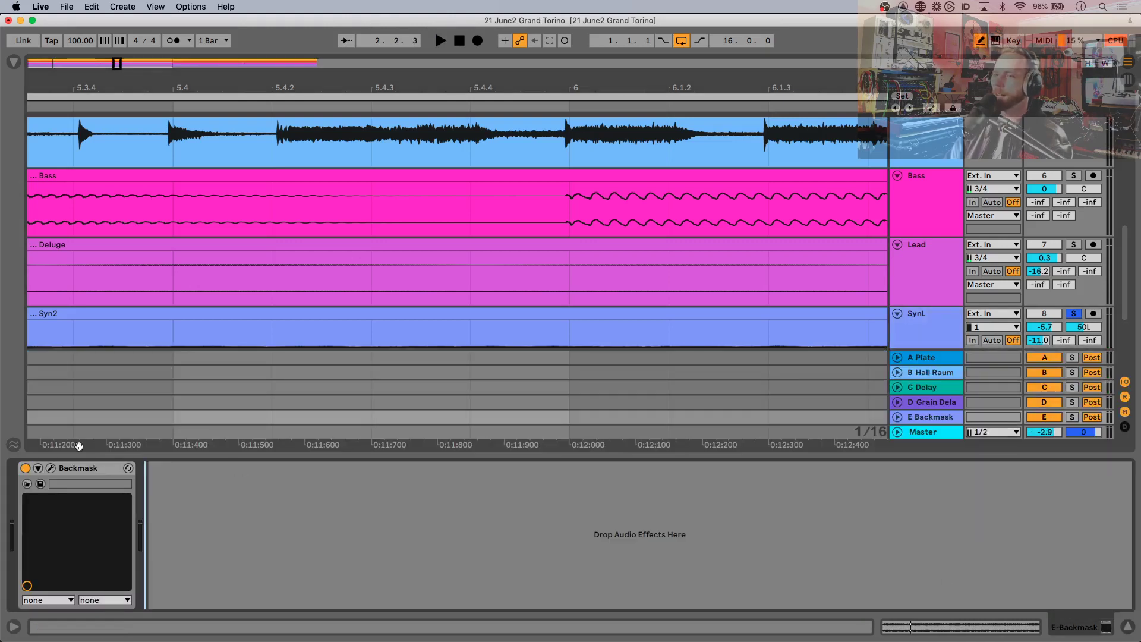
click(51, 469)
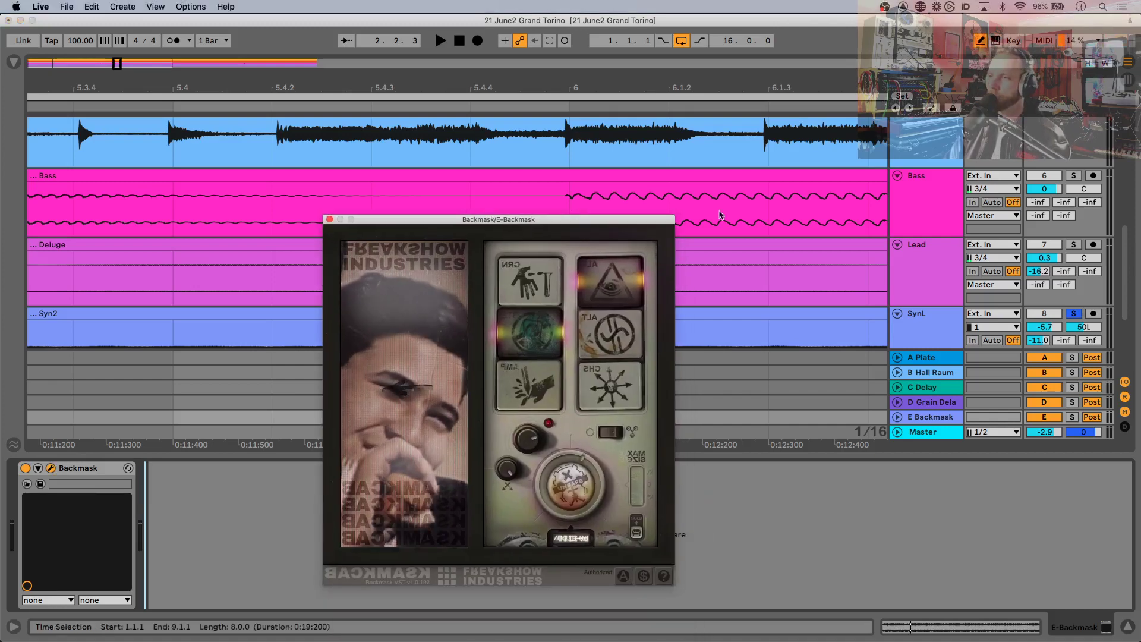
scroll(929, 216, up, 5)
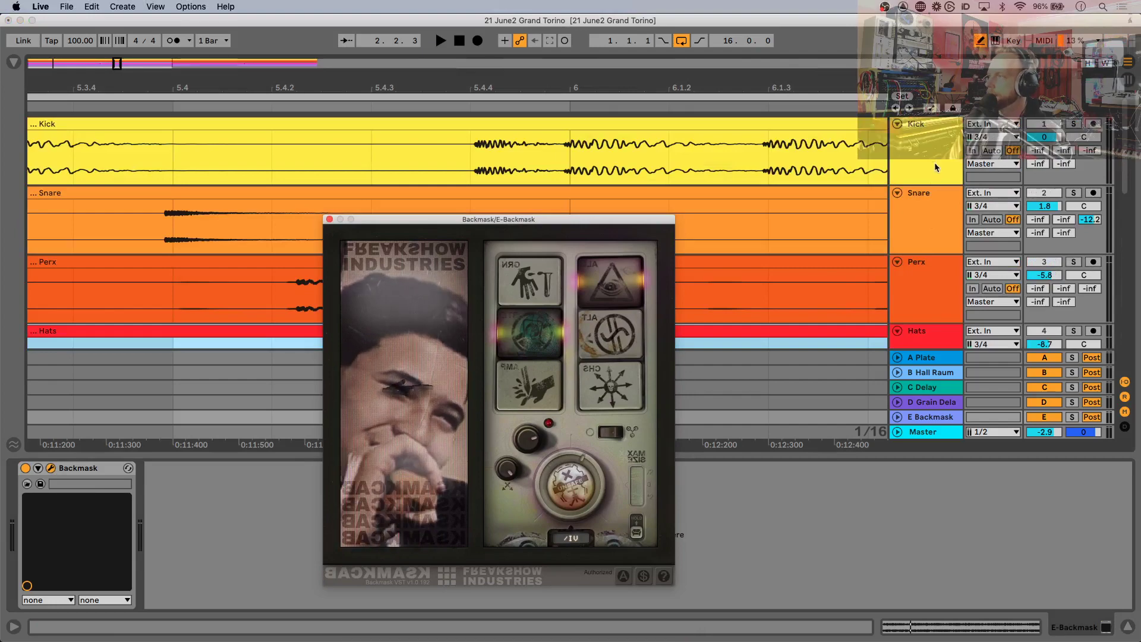
scroll(945, 213, down, 3)
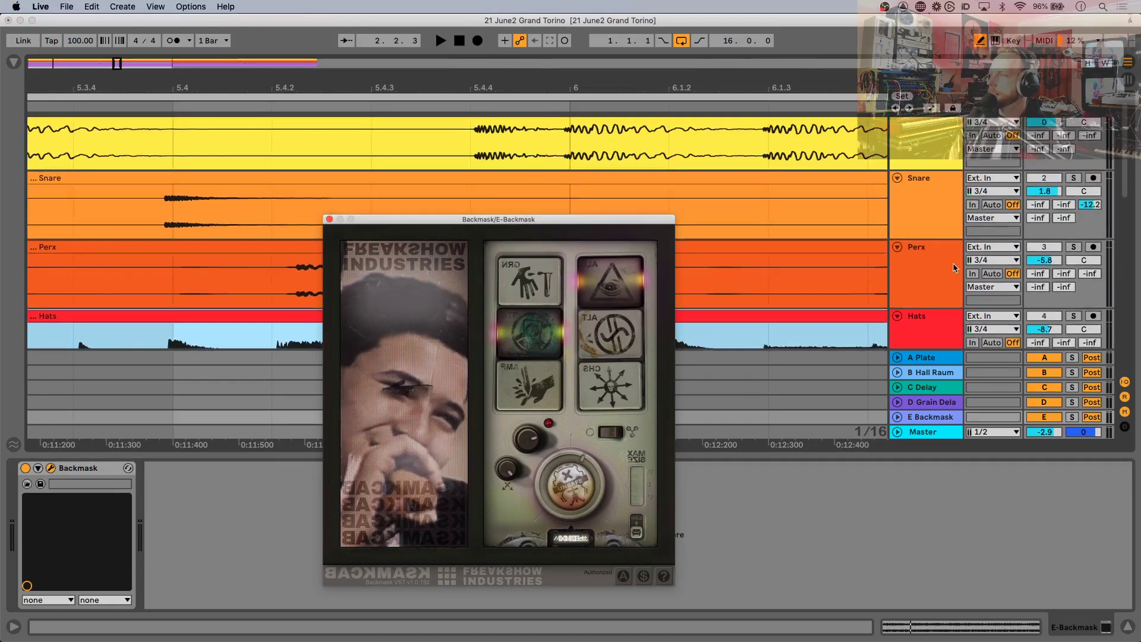
Step: Solo the Perx track and play it from the start of its first clip
click(945, 281)
click(1073, 244)
key(space)
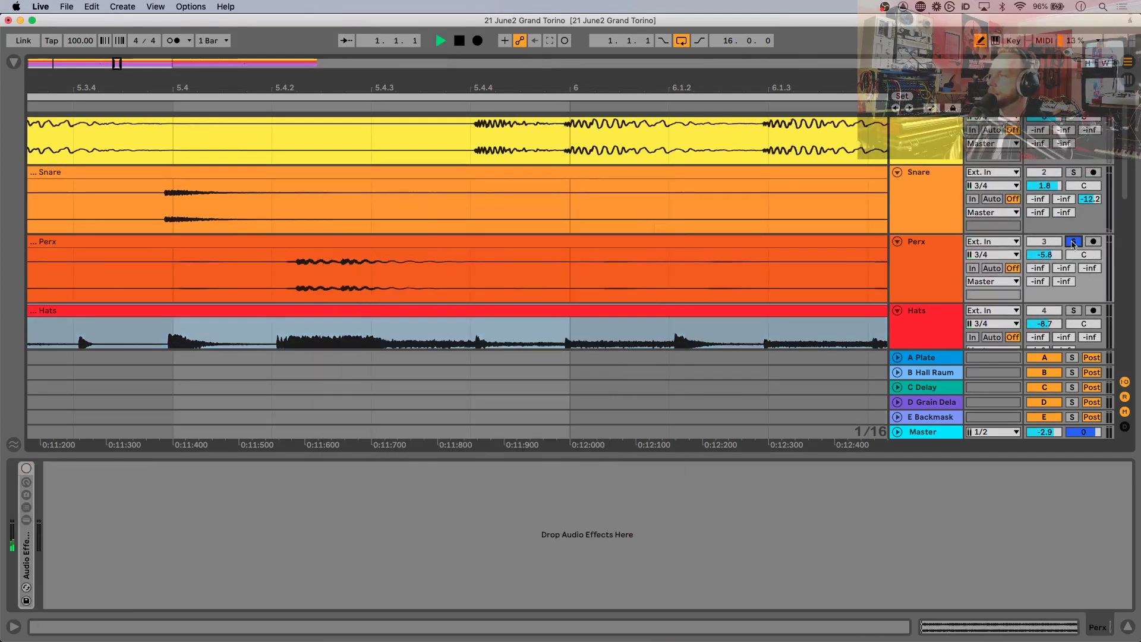
click(703, 272)
key(z)
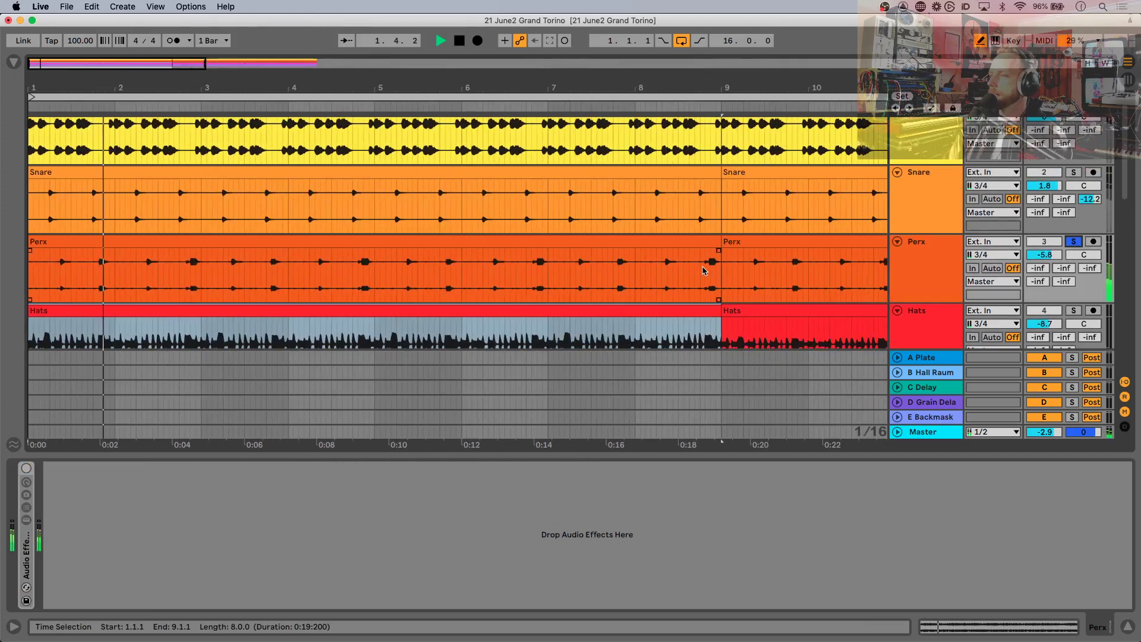
Step: Group the Kick, Snare, Perx and Hats tracks, solo the group and set its E Backmask send to -7.2 dB
scroll(820, 285, down, 3)
click(934, 282)
scroll(934, 282, up, 3)
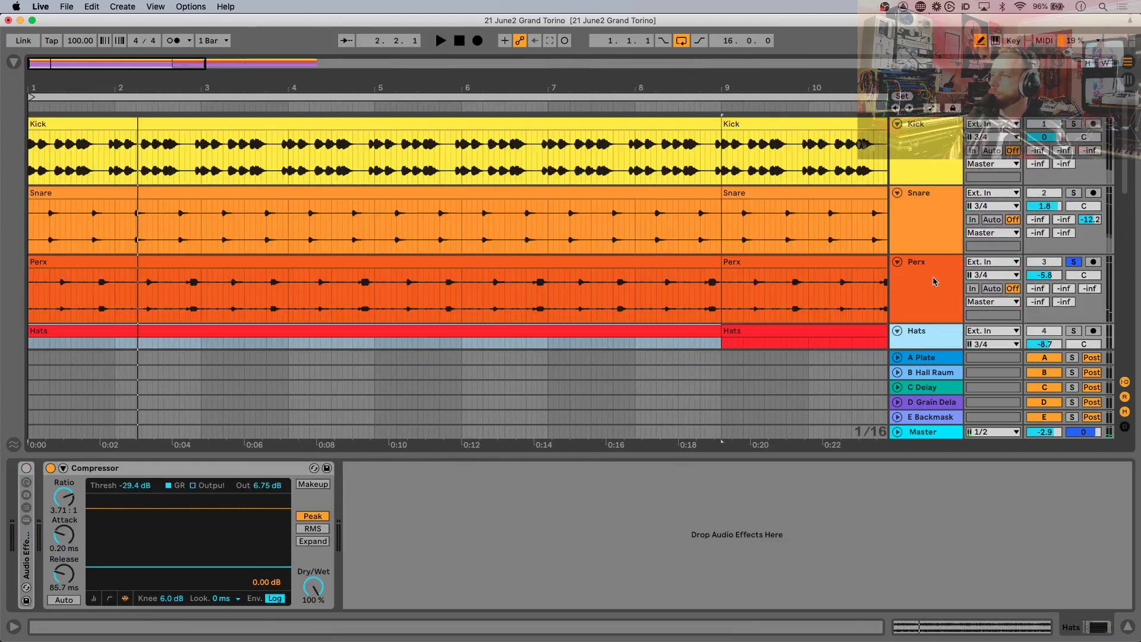
shift+click(934, 150)
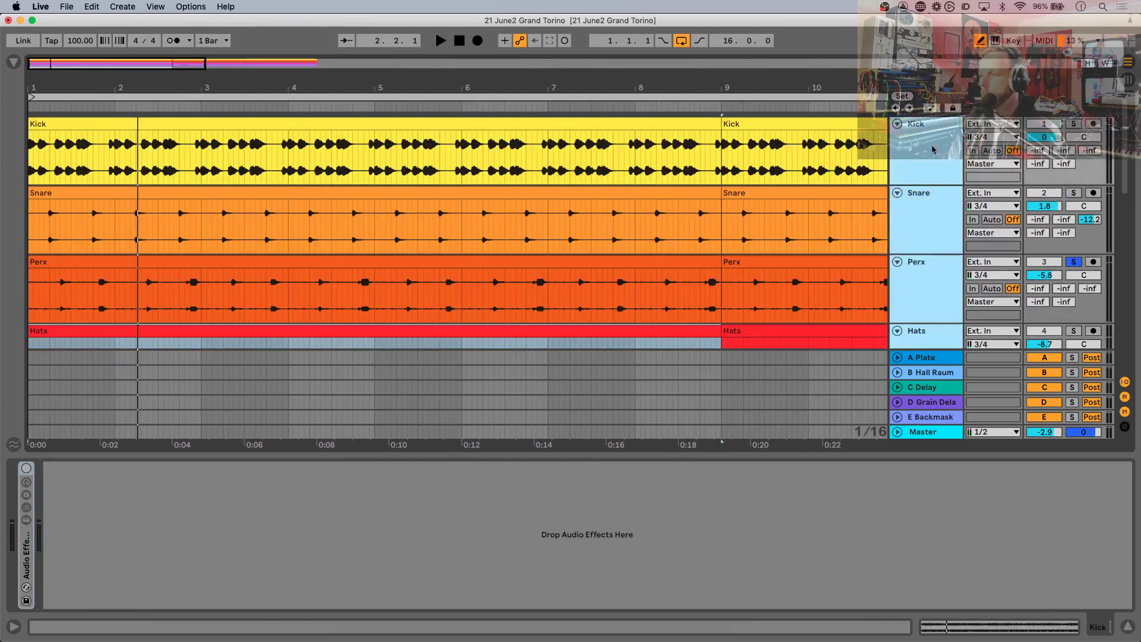
key(super+g)
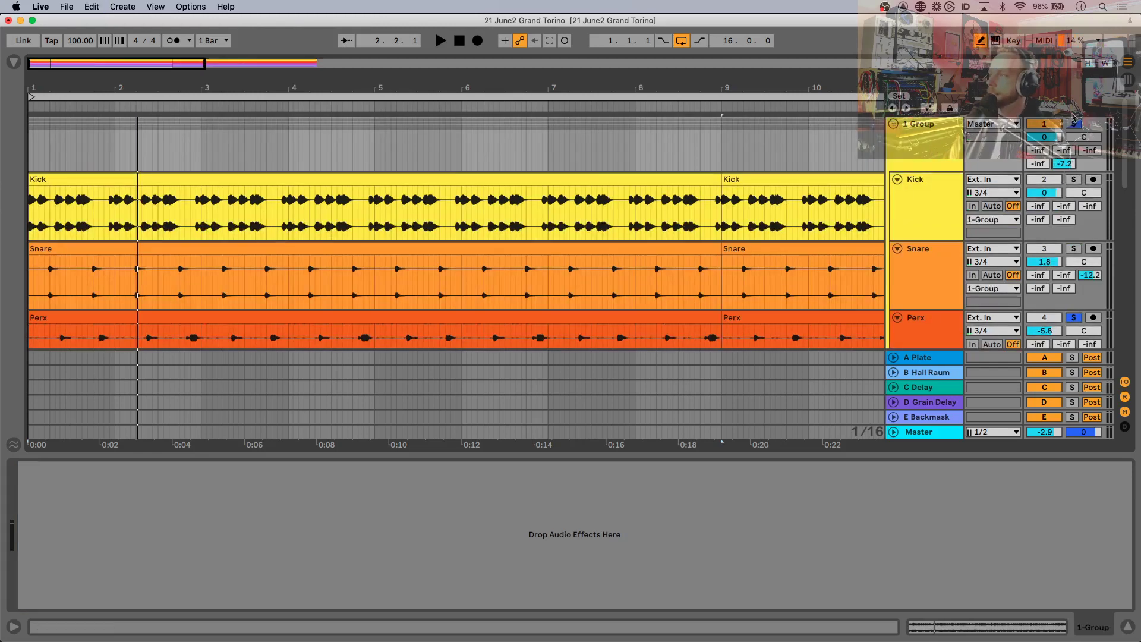
Step: Delete the drum comp1 track
scroll(721, 263, down, 3)
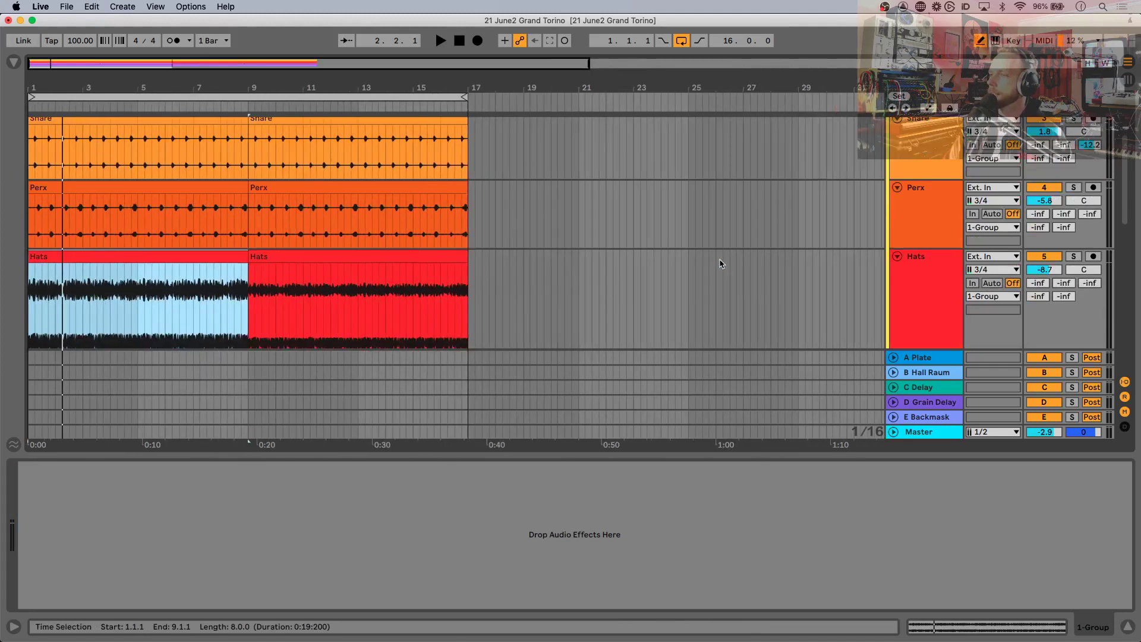
click(343, 217)
click(893, 340)
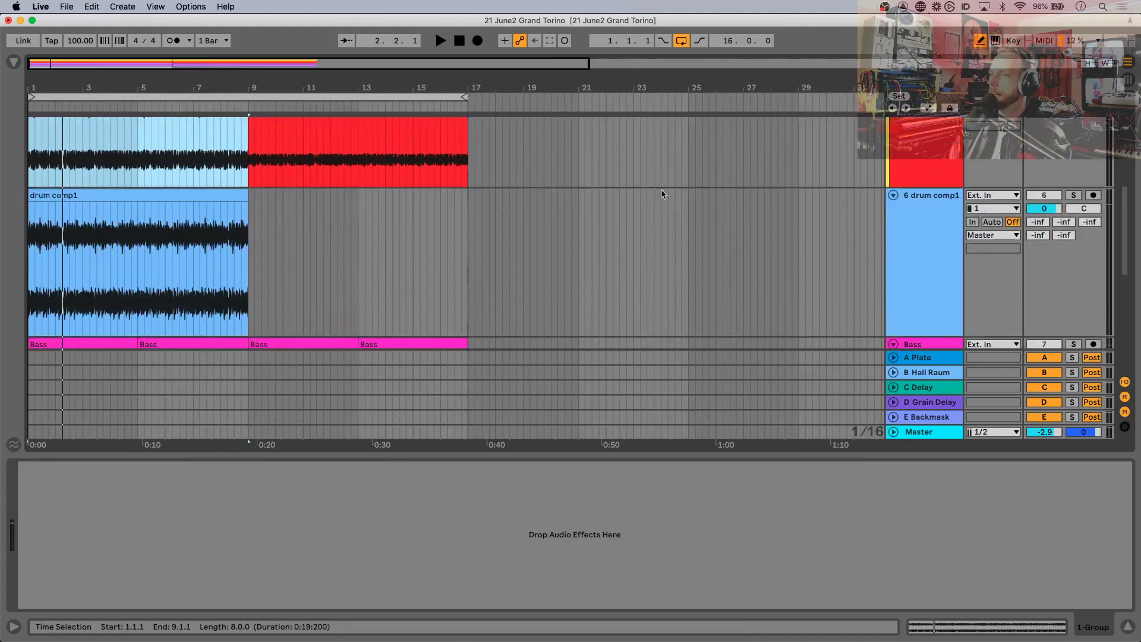
click(912, 227)
key(Delete)
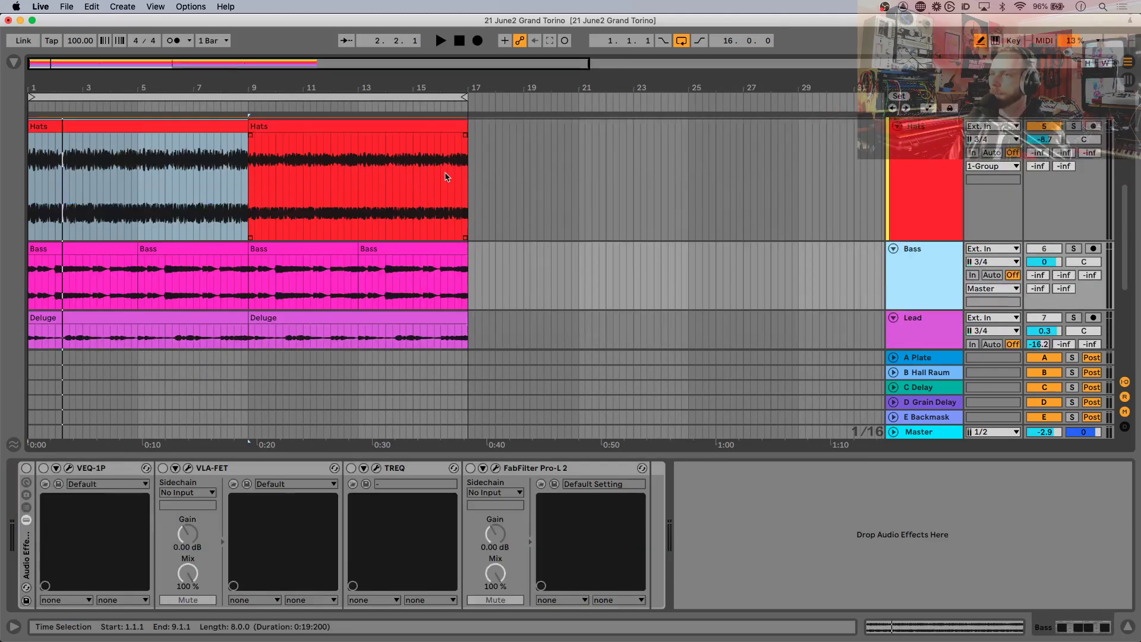
Step: Play the drum group from bar 1, switching the E Backmask return off and back on to compare the sound
click(399, 157)
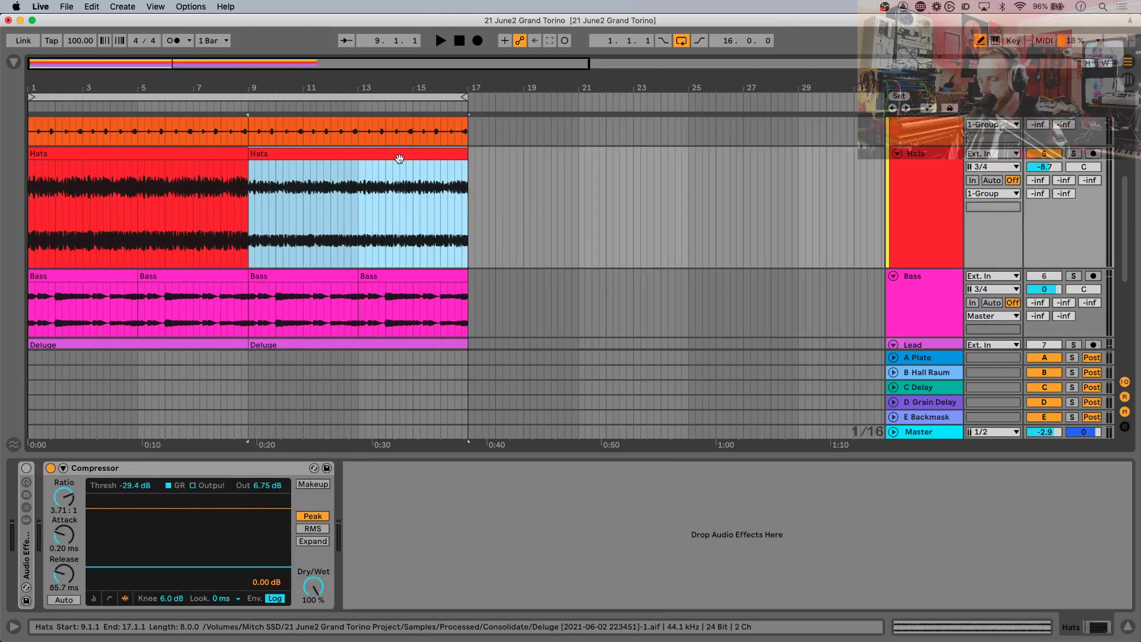
click(183, 153)
key(Up)
key(Up)
key(Up)
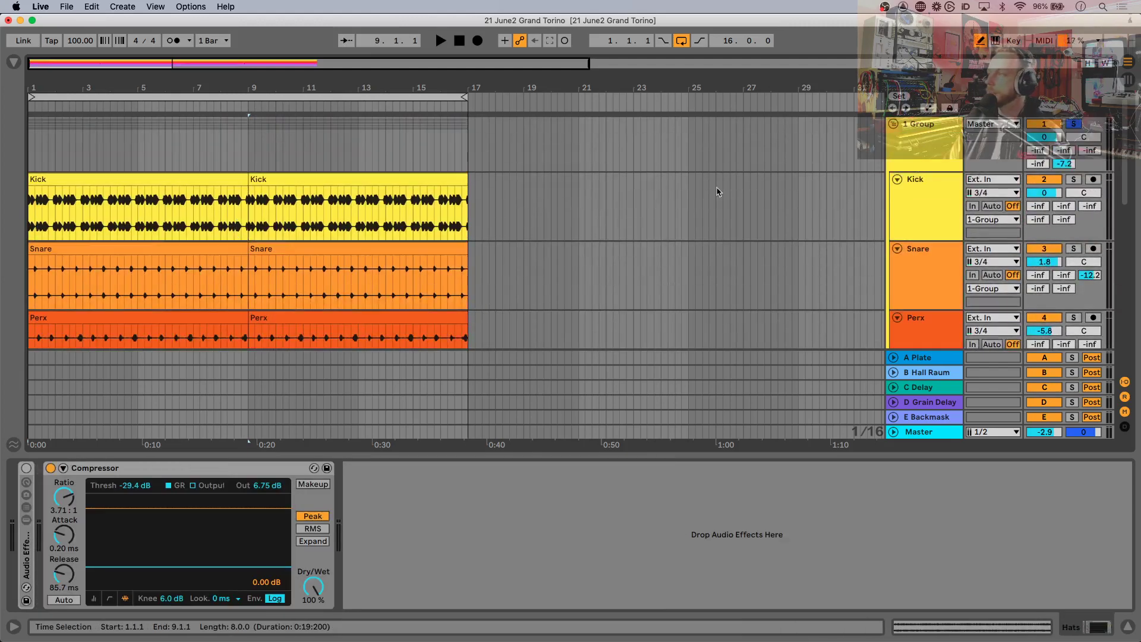
key(space)
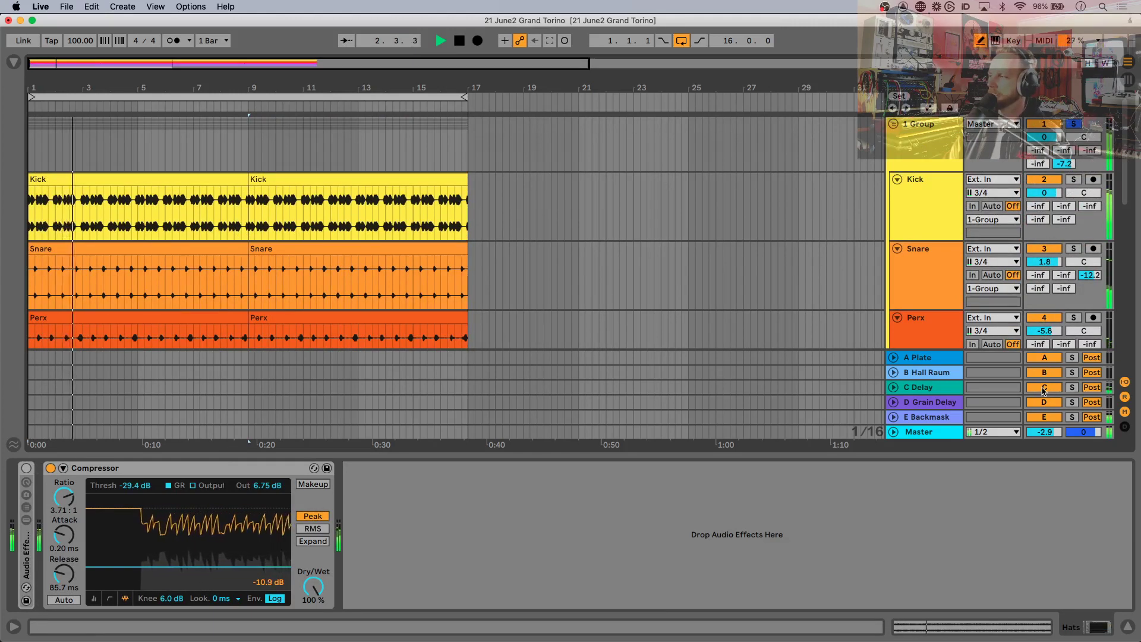
key(space)
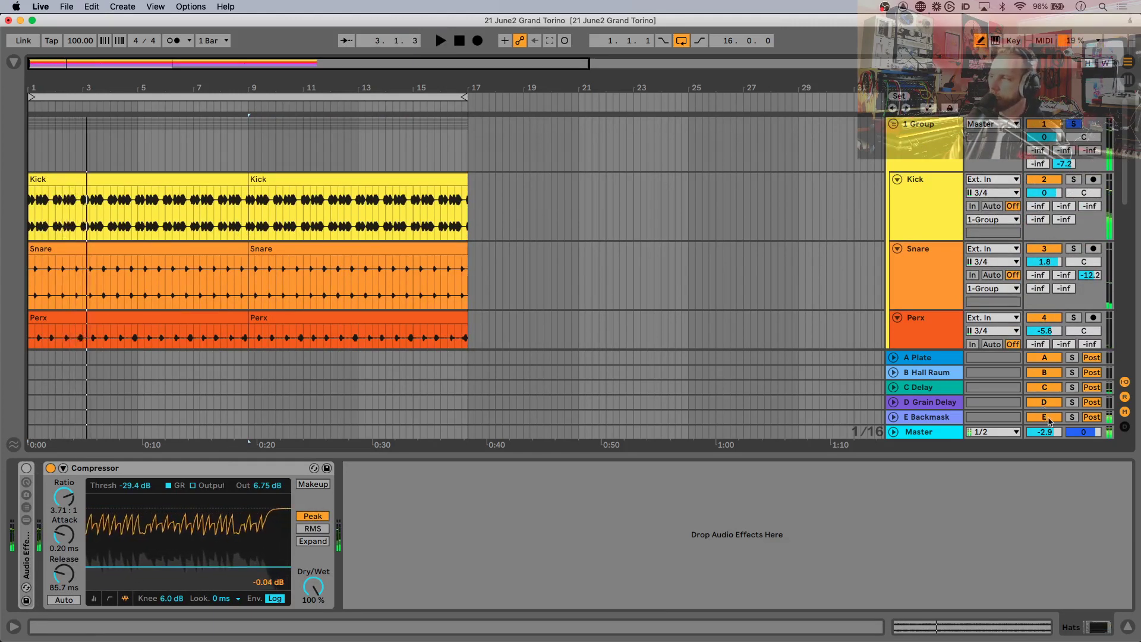
key(space)
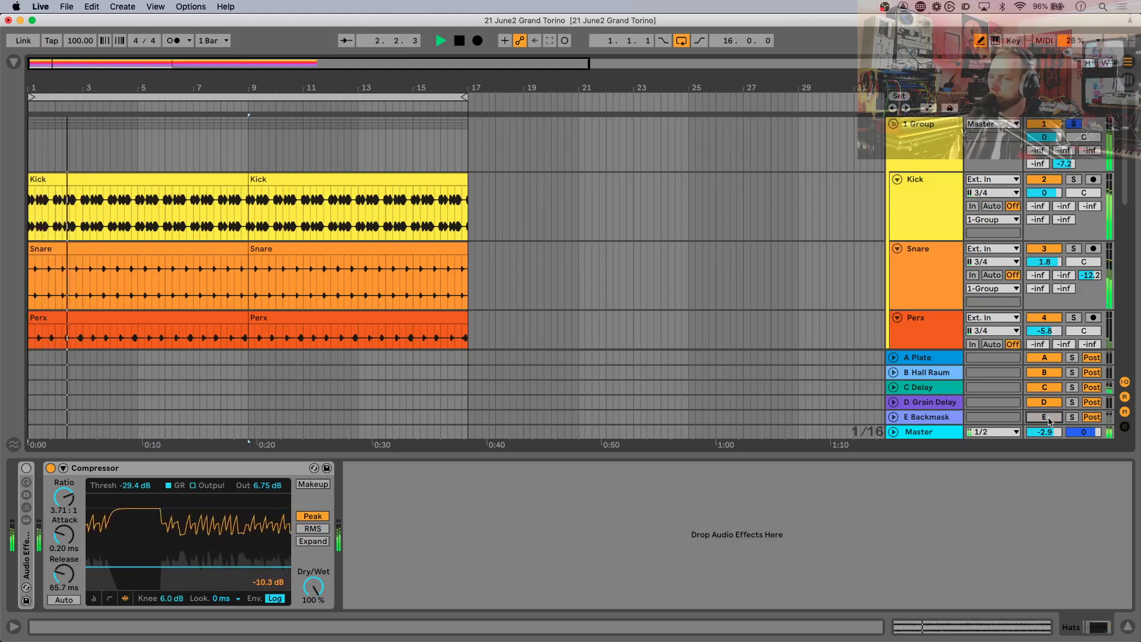
click(1049, 417)
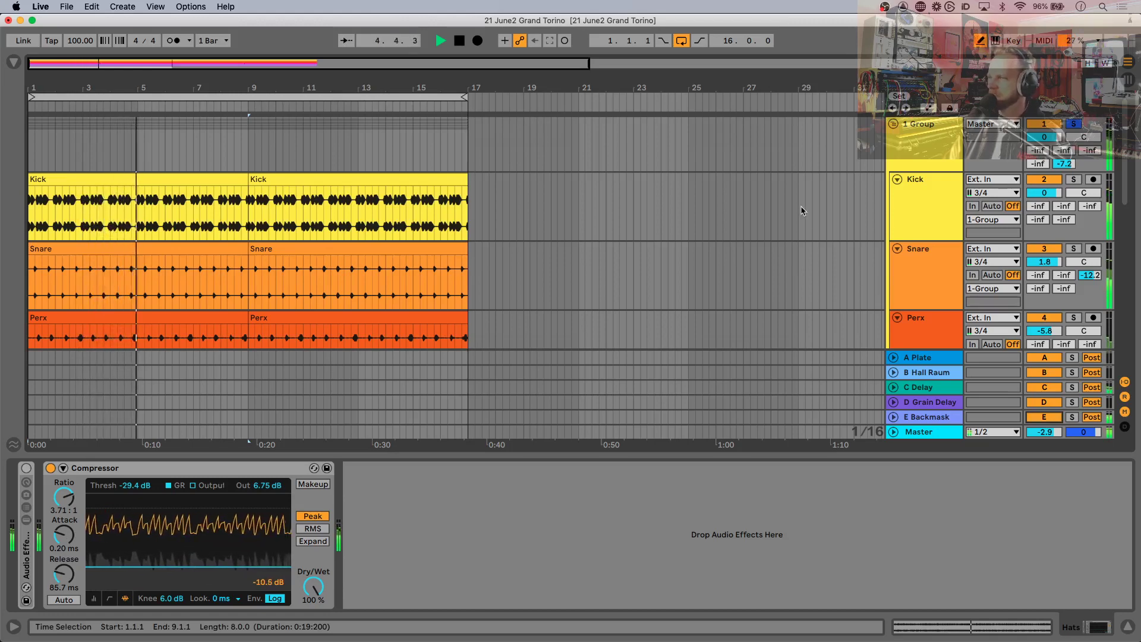
Step: Solo the Snare track inside the drum group and show its effect chain
scroll(802, 211, down, 2)
click(1074, 225)
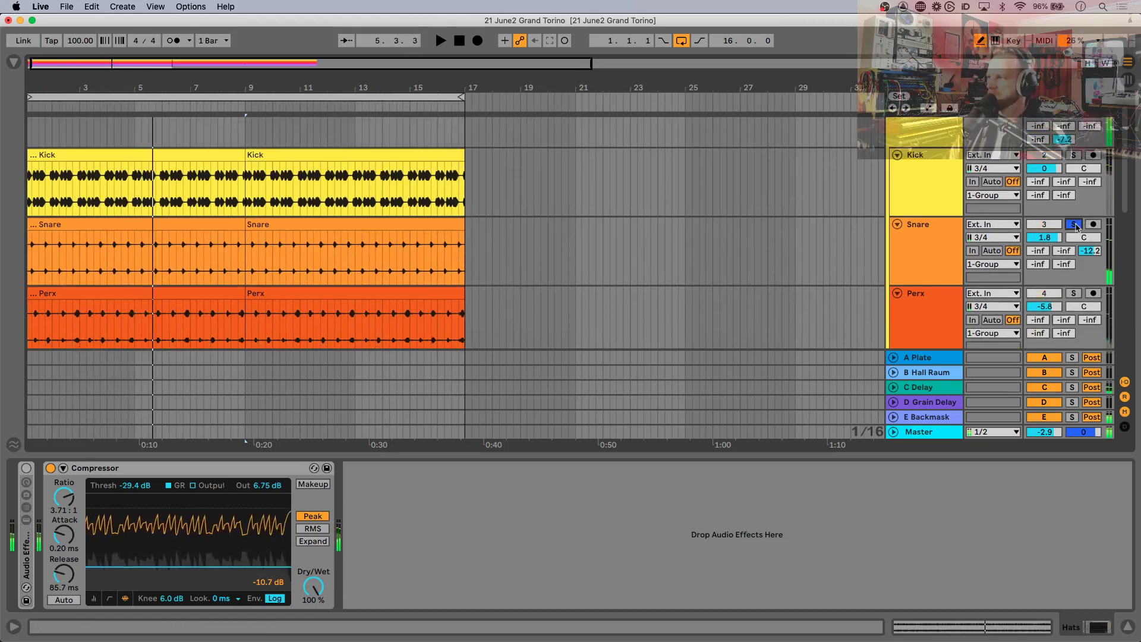
click(924, 251)
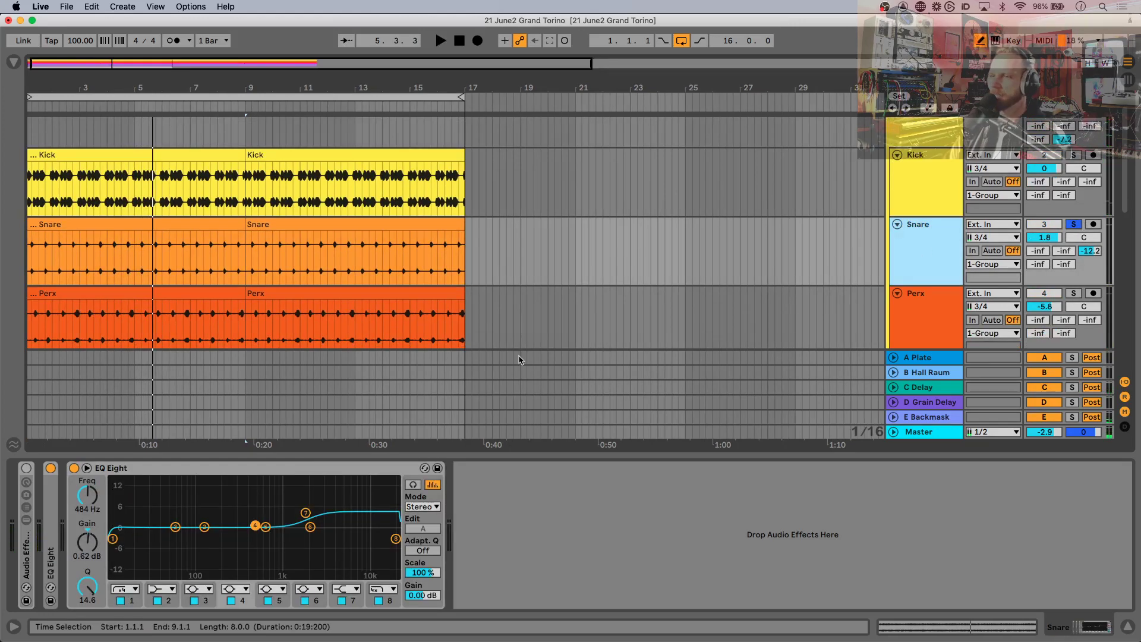
Step: Add the Beat Repeat audio effect to the drum group and play the whole group soloed
click(12, 62)
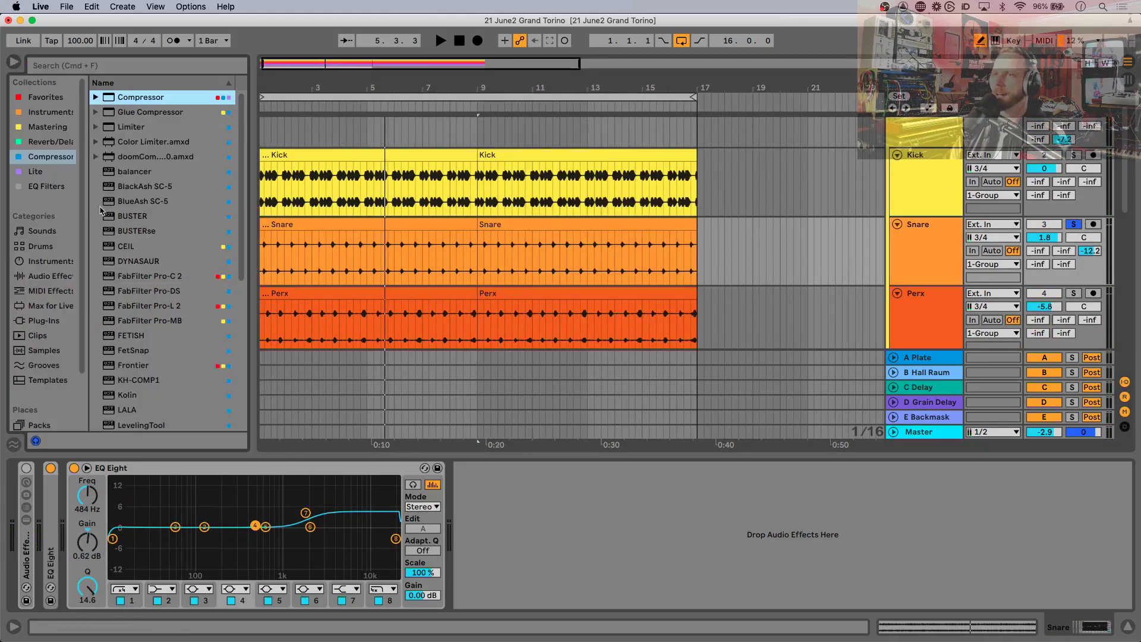
scroll(931, 182, up, 1)
click(920, 147)
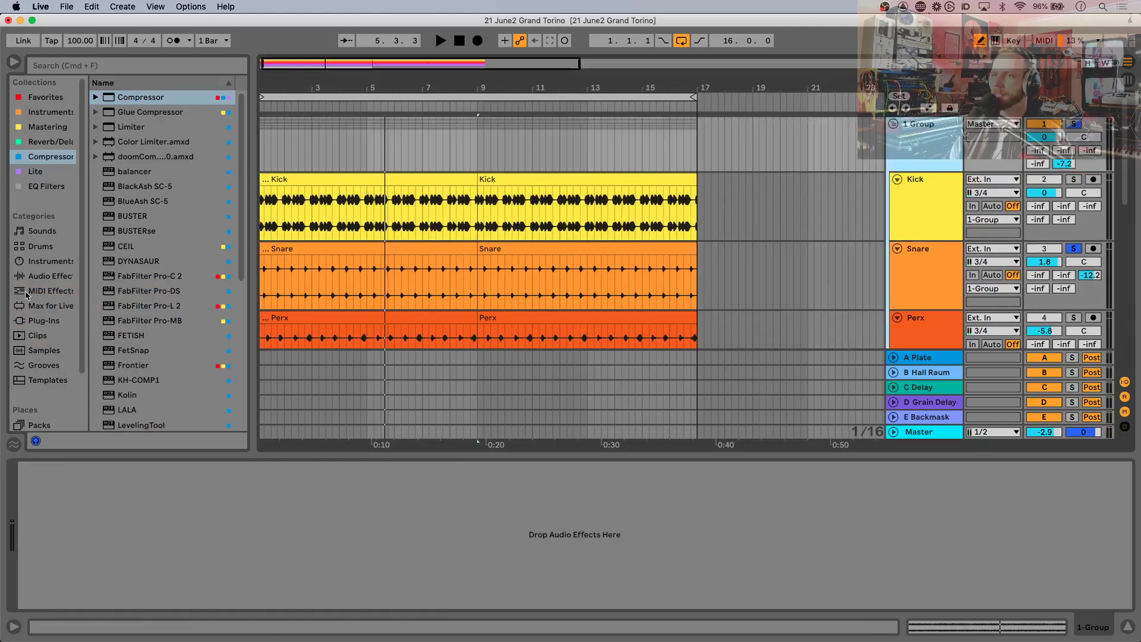
click(46, 277)
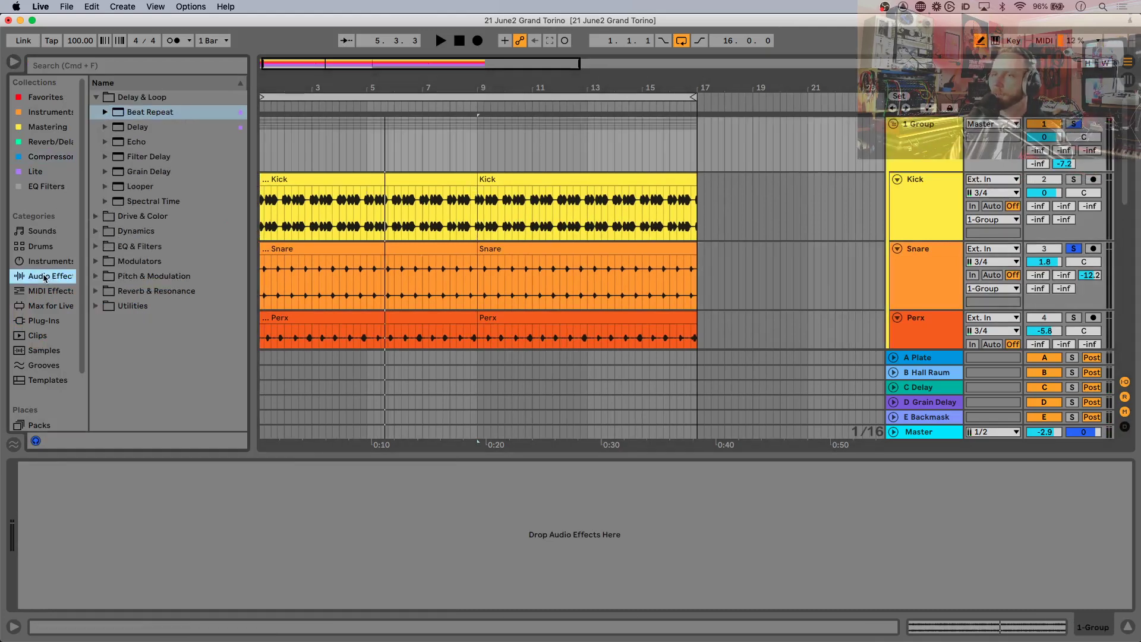
double_click(150, 113)
key(space)
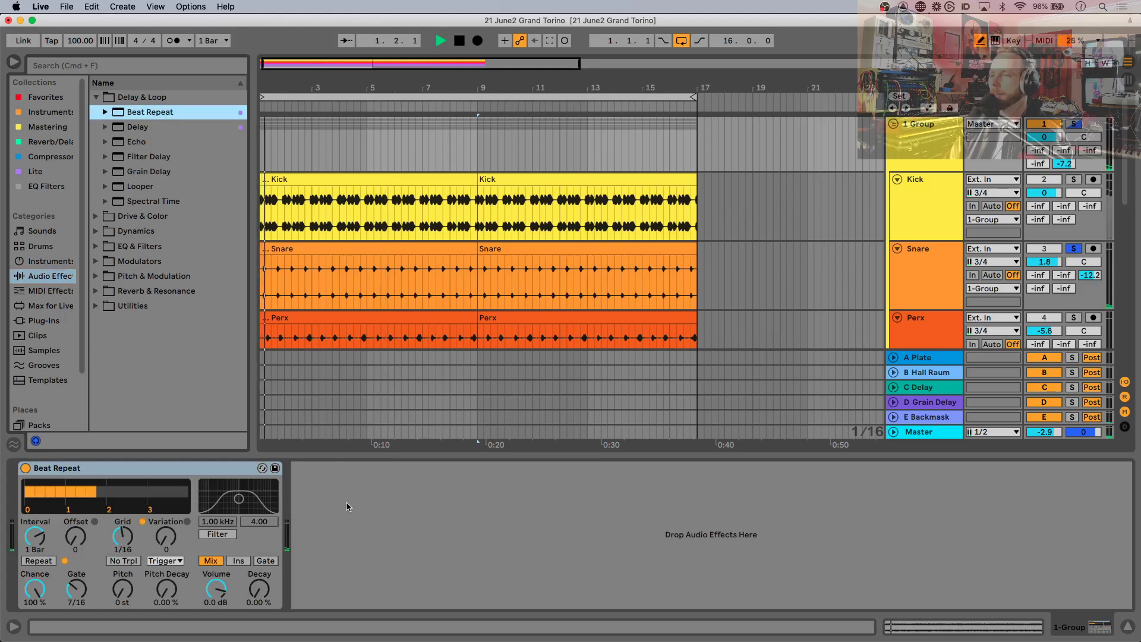
click(1074, 124)
key(space)
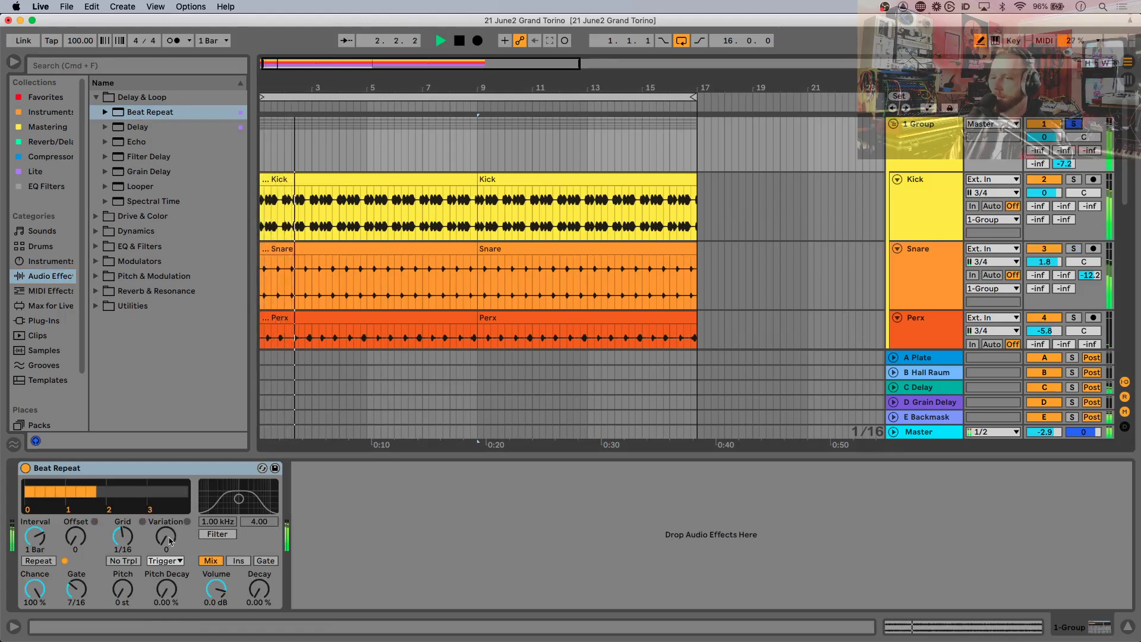
Step: Set the drum group's Beat Repeat to Variation 5, Pitch Decay 27.8 %, Insert mode, Grid 1/32, Offset 2/16 and Chance 48.4 %
drag(169, 541, 168, 540)
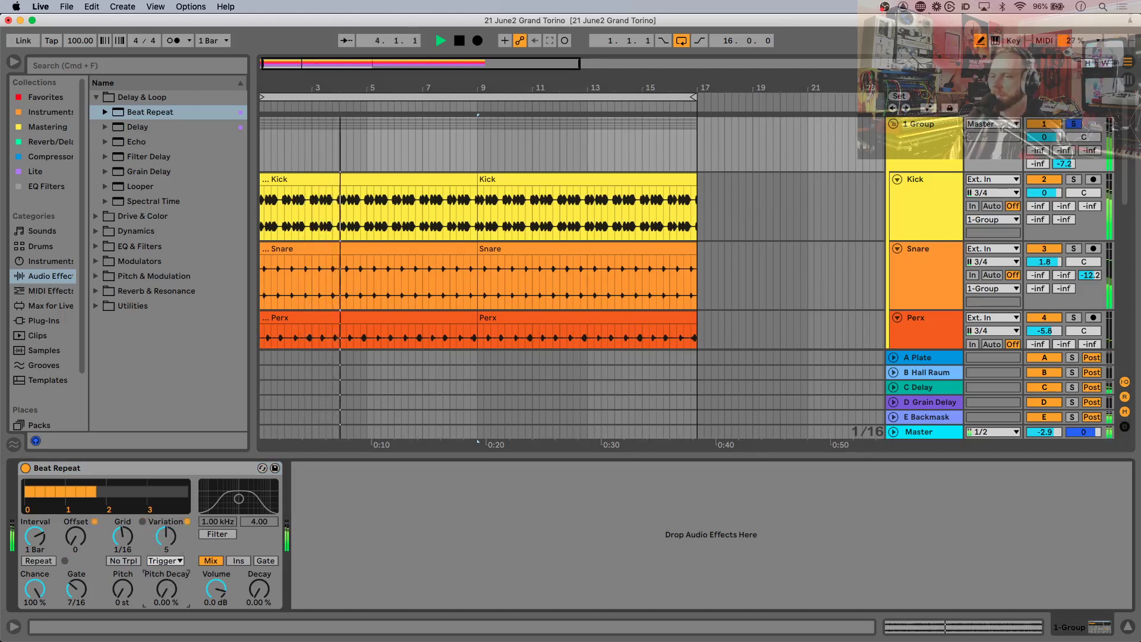
drag(166, 589, 168, 570)
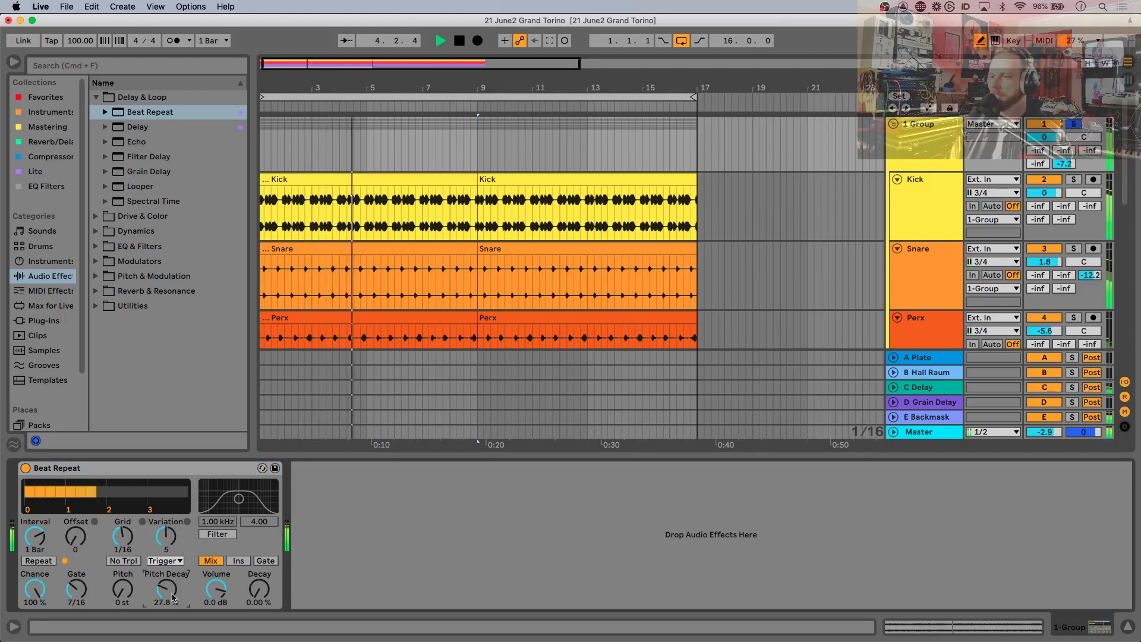
click(237, 562)
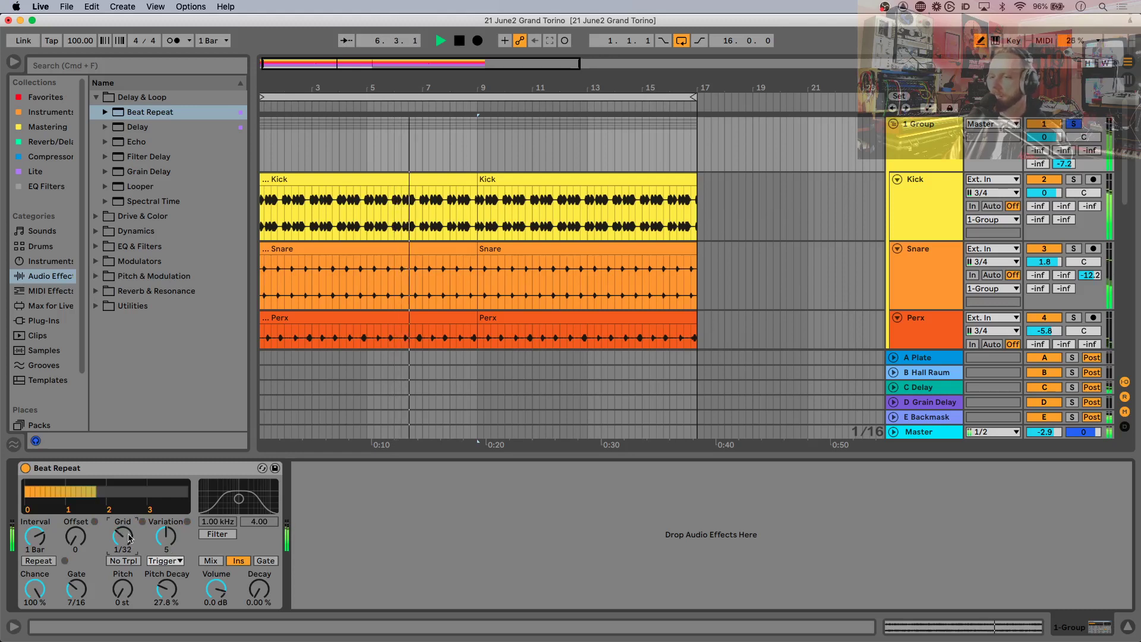
drag(125, 534, 81, 534)
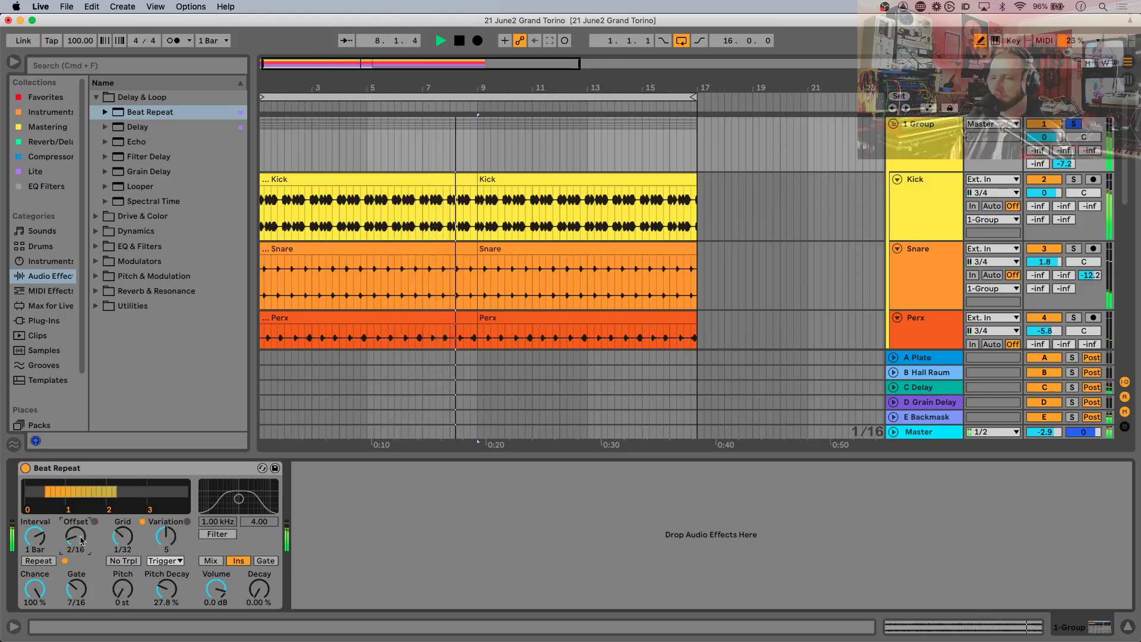
drag(35, 590, 34, 596)
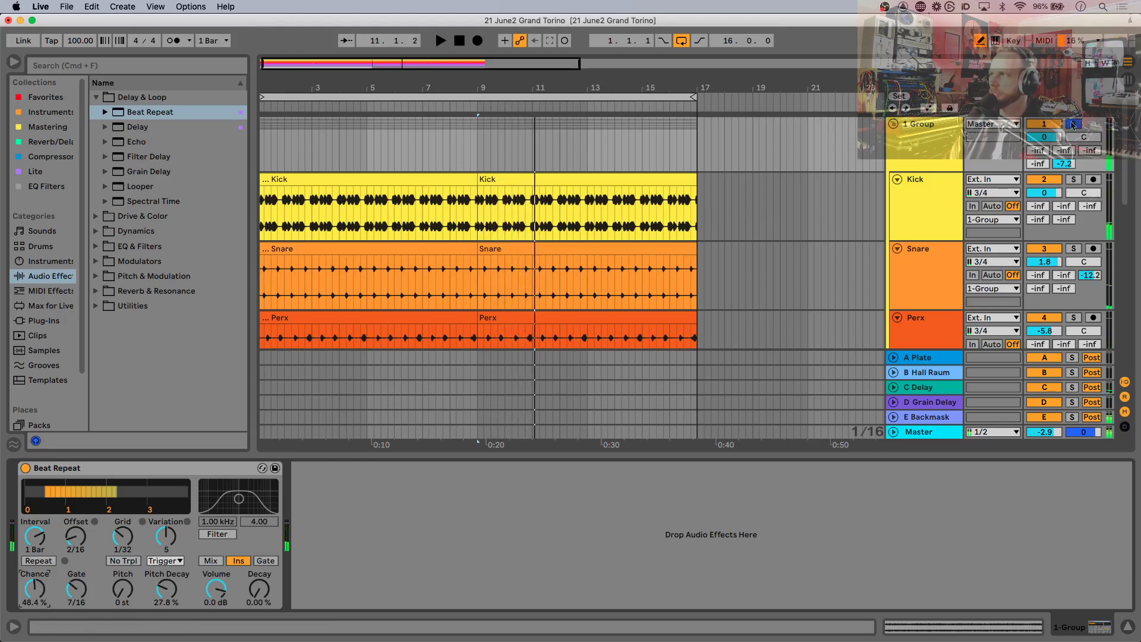
Step: Unsolo the drum group and, during full-mix playback, set the Lead's B, C and D sends to -28.6, -17.2 and -14.7 dB
key(space)
scroll(1051, 292, down, 10)
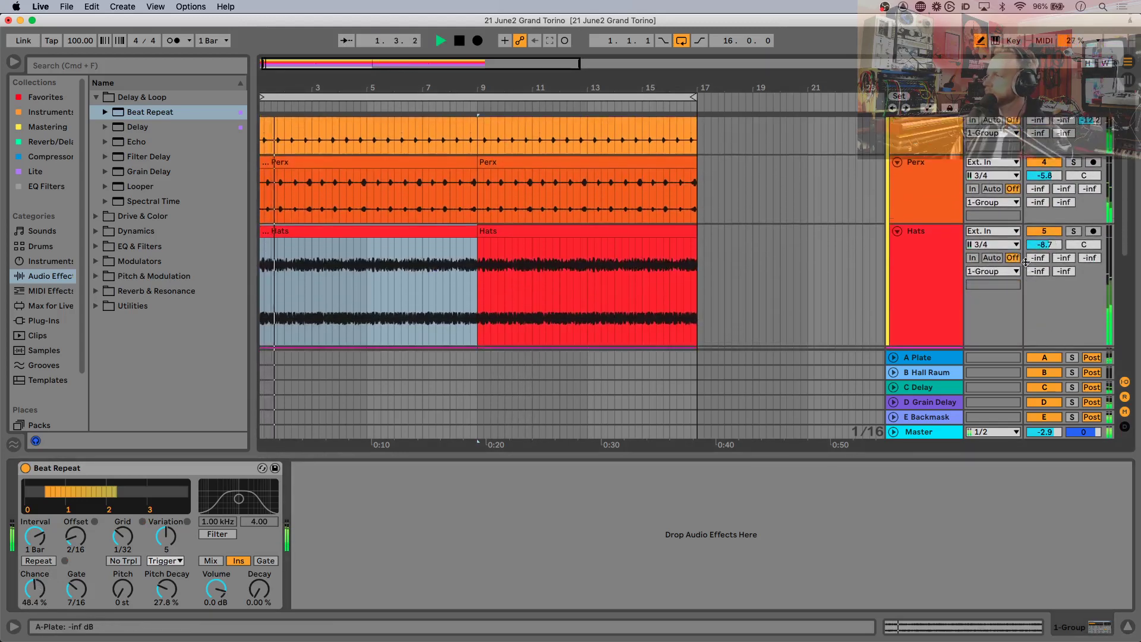
scroll(1027, 266, down, 5)
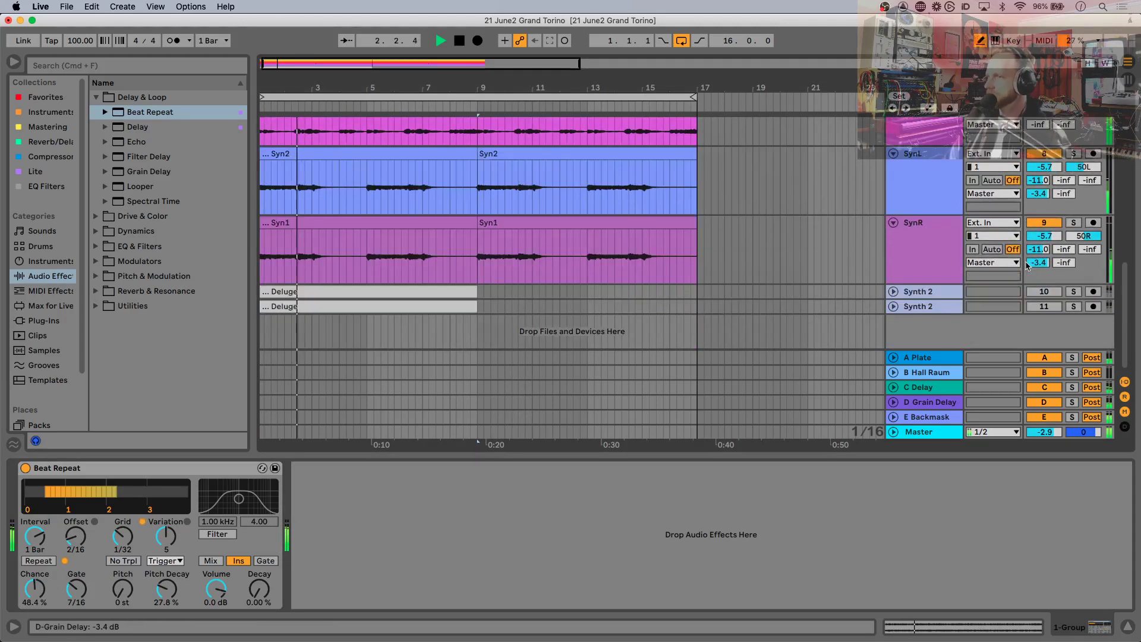
scroll(1028, 265, up, 8)
scroll(1028, 265, up, 3)
scroll(1037, 280, down, 4)
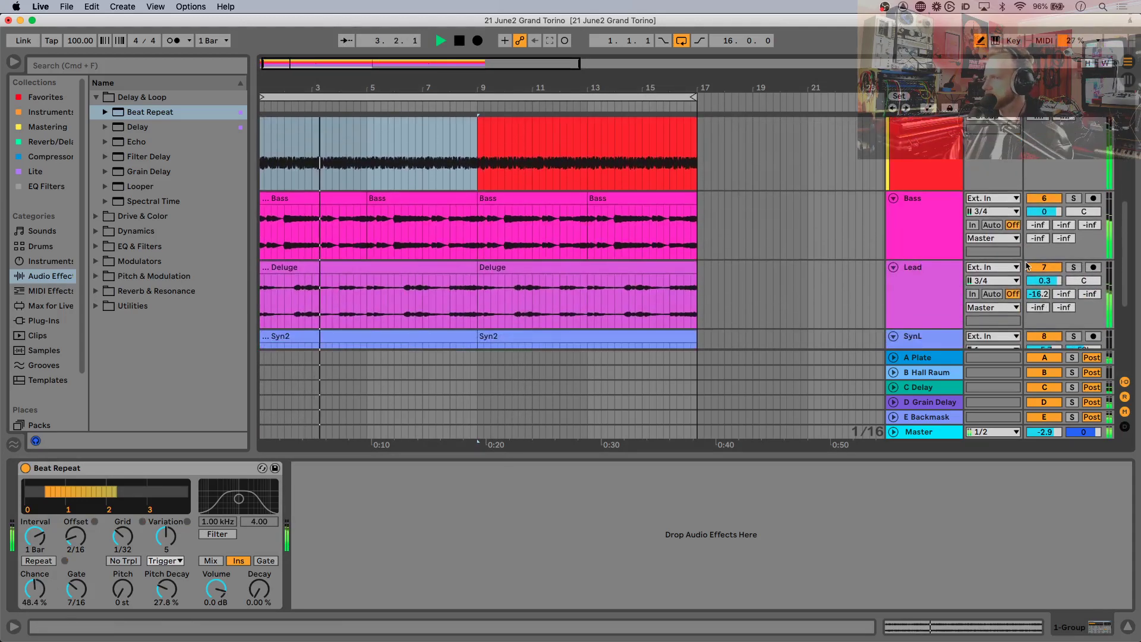
mouse_move(1064, 294)
mouse_down()
mouse_move(1085, 279)
mouse_move(1046, 297)
mouse_up()
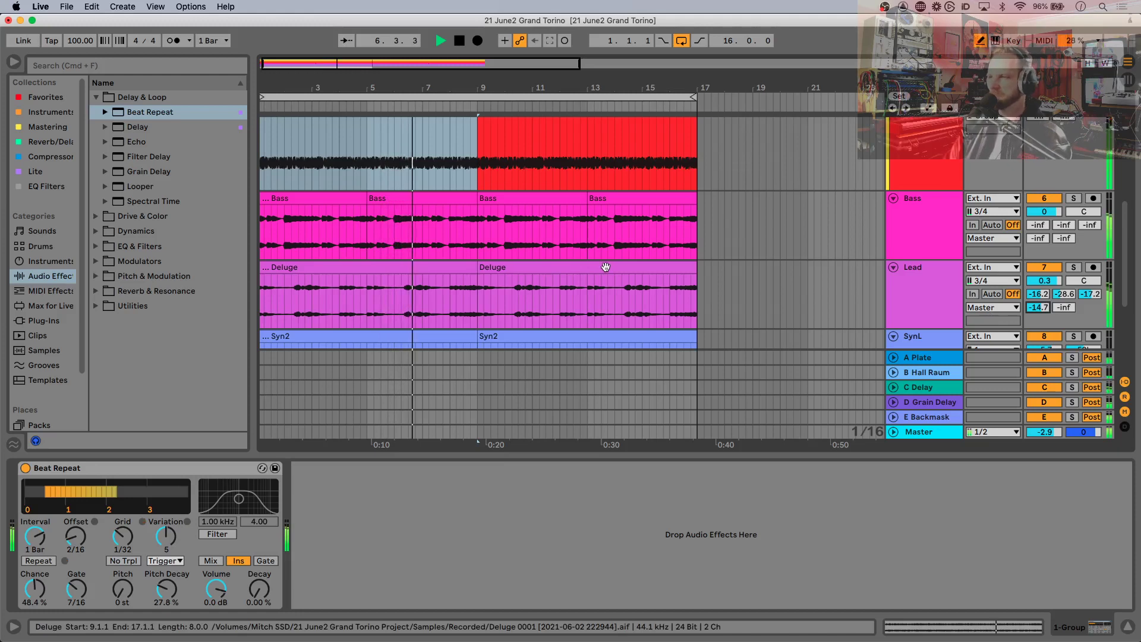
Step: Stop playback and add Beat Repeat to the Master track, ahead of the Master Chain rack
click(920, 434)
key(space)
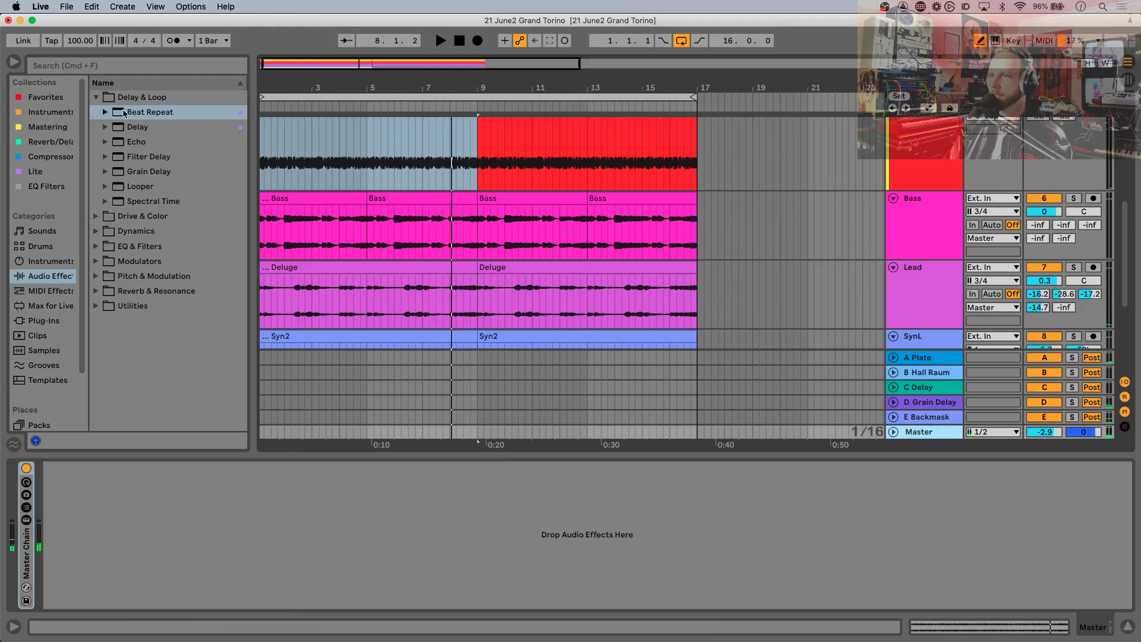
drag(124, 113, 22, 493)
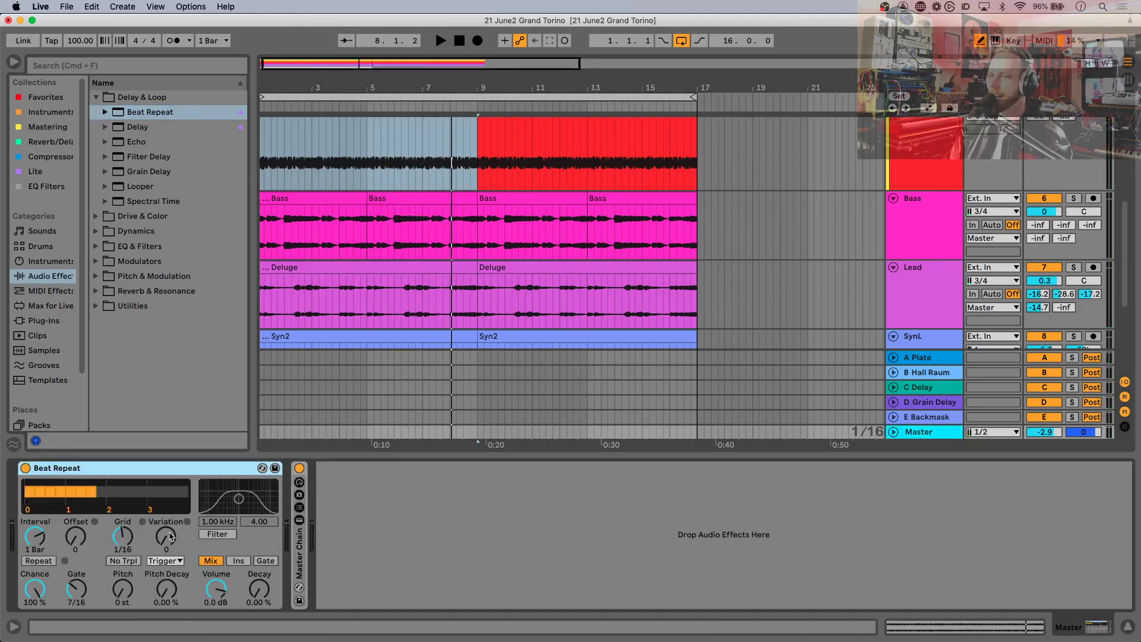
Step: Set the Master's Beat Repeat to Variation 6, Insert mode, Pitch Decay 22.2 % and Offset 4/16 while playing the song
drag(171, 537, 170, 516)
key(space)
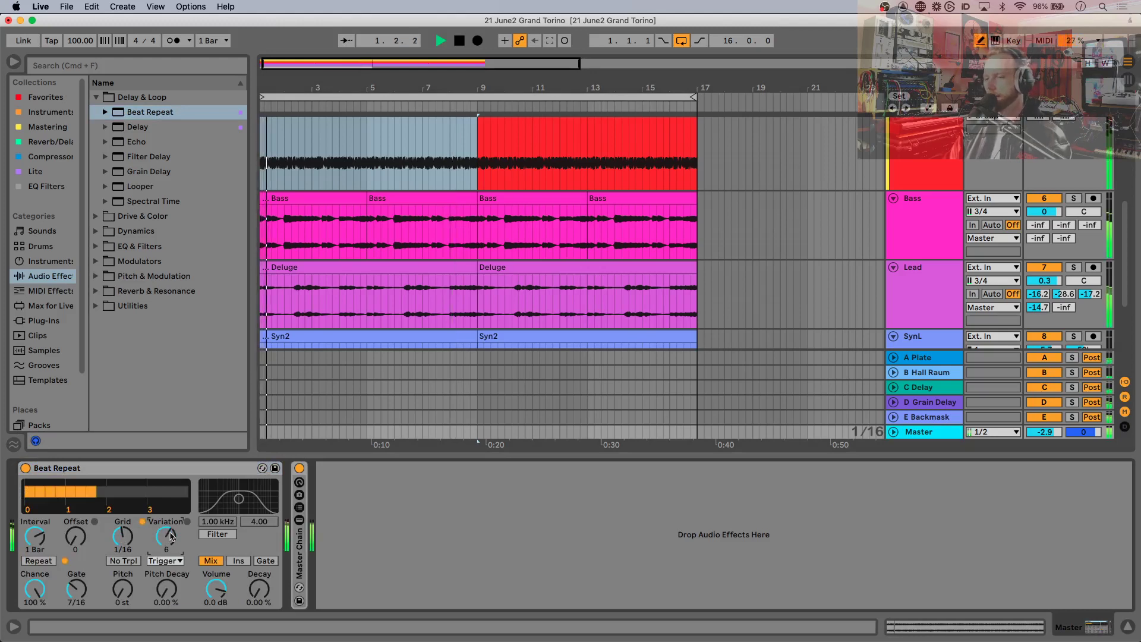
click(237, 561)
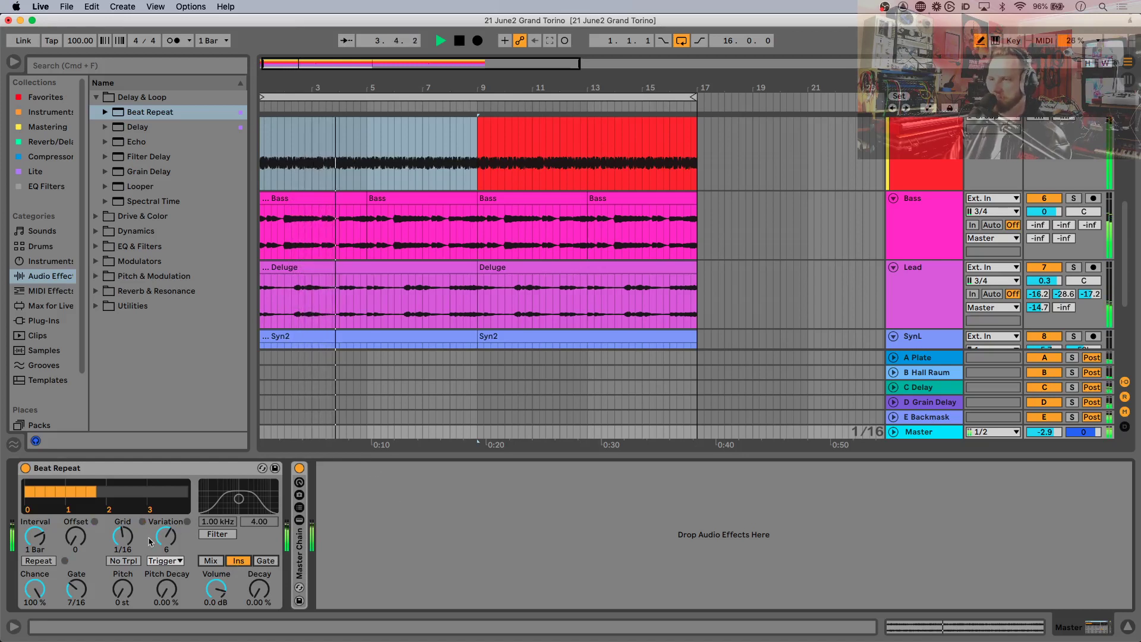
drag(165, 591, 83, 512)
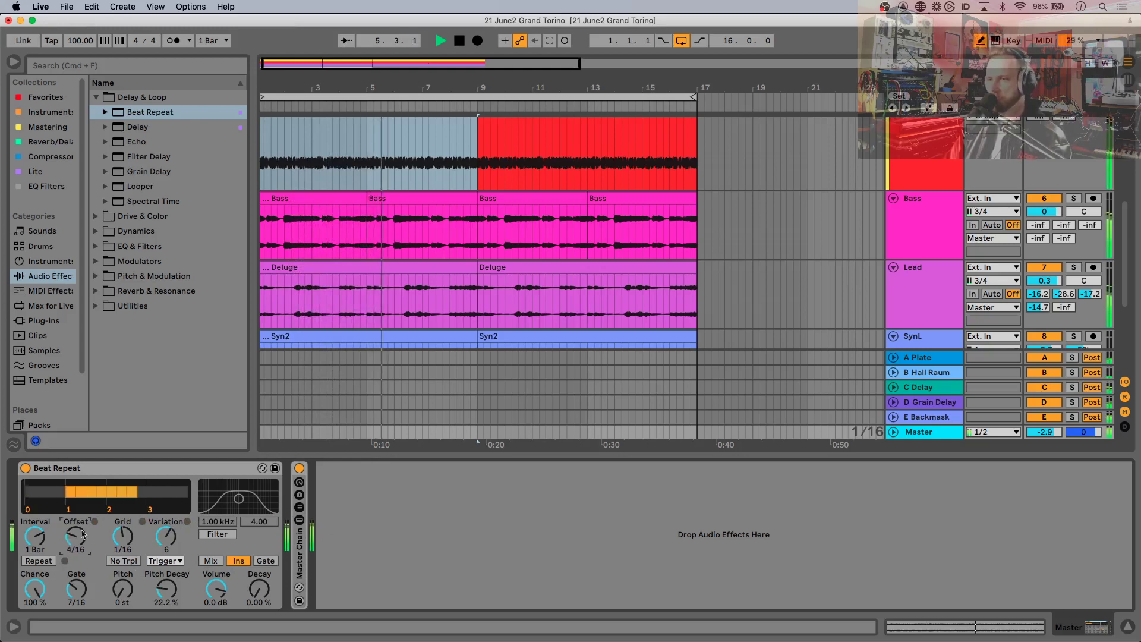
Step: Set the Master's Beat Repeat Chance to 23.0 %, hide the device view and stop playback
drag(34, 588, 34, 630)
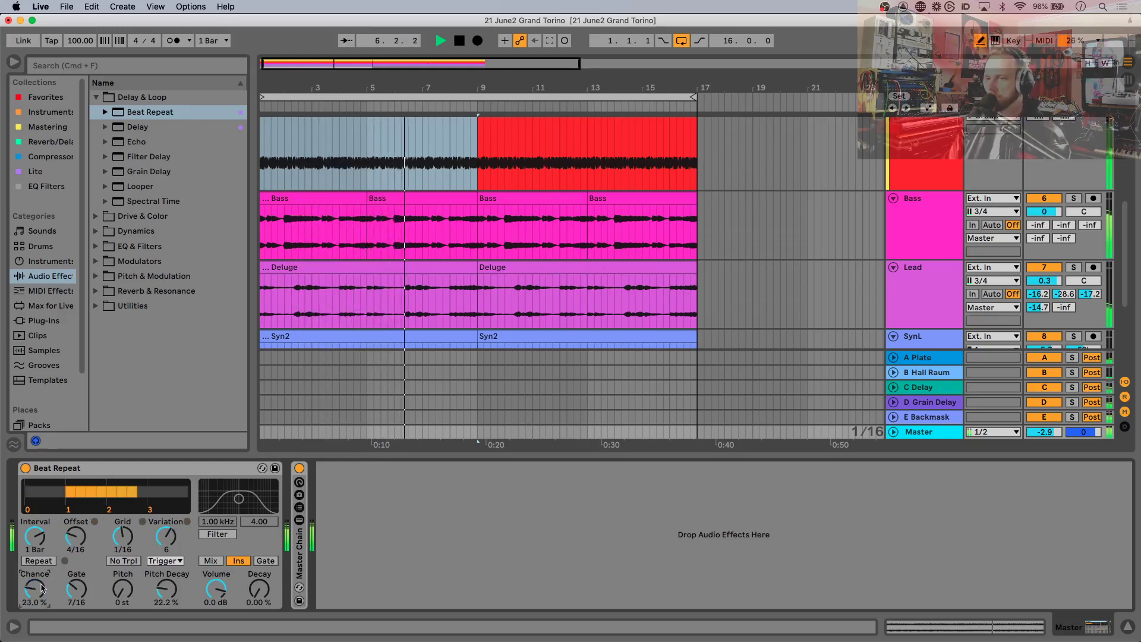
key(super+alt+l)
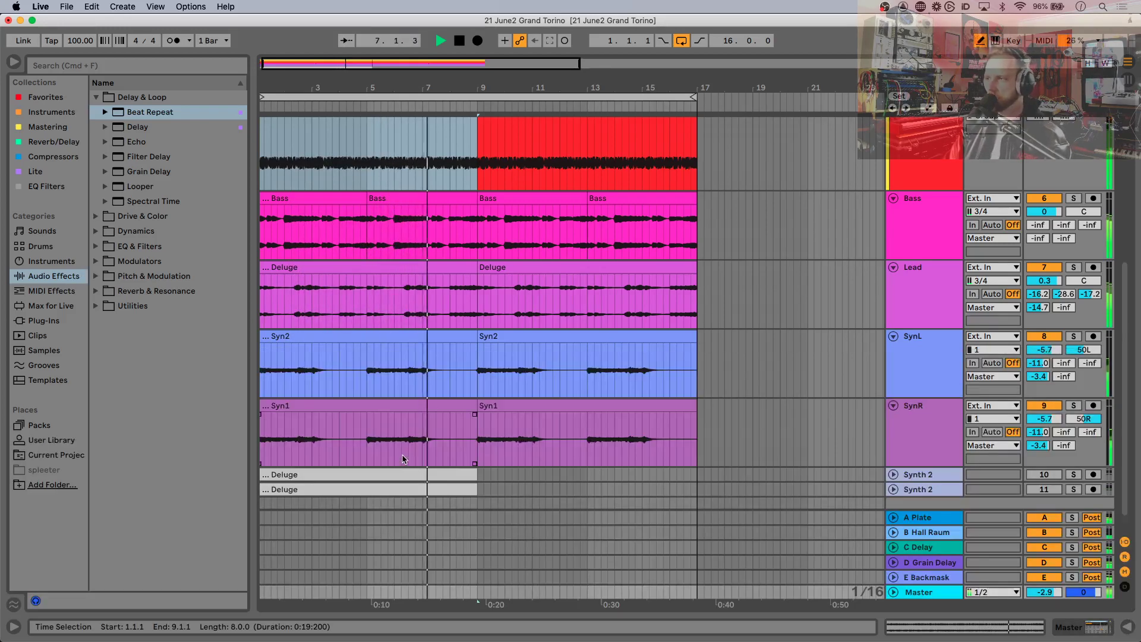
key(space)
Step: Select the arrangement from 1.1.1 to 20.3.3 across the tracks and export the Master as Glitch Bounce.wav in Downloads
key(minus)
key(minus)
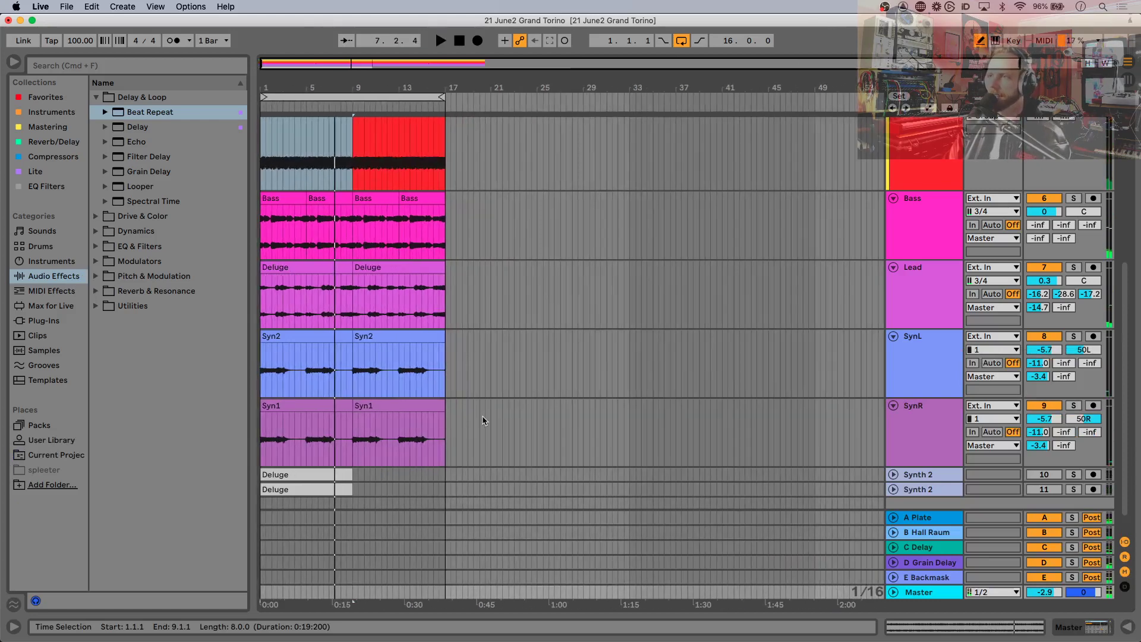
scroll(483, 420, up, 2)
key(super+a)
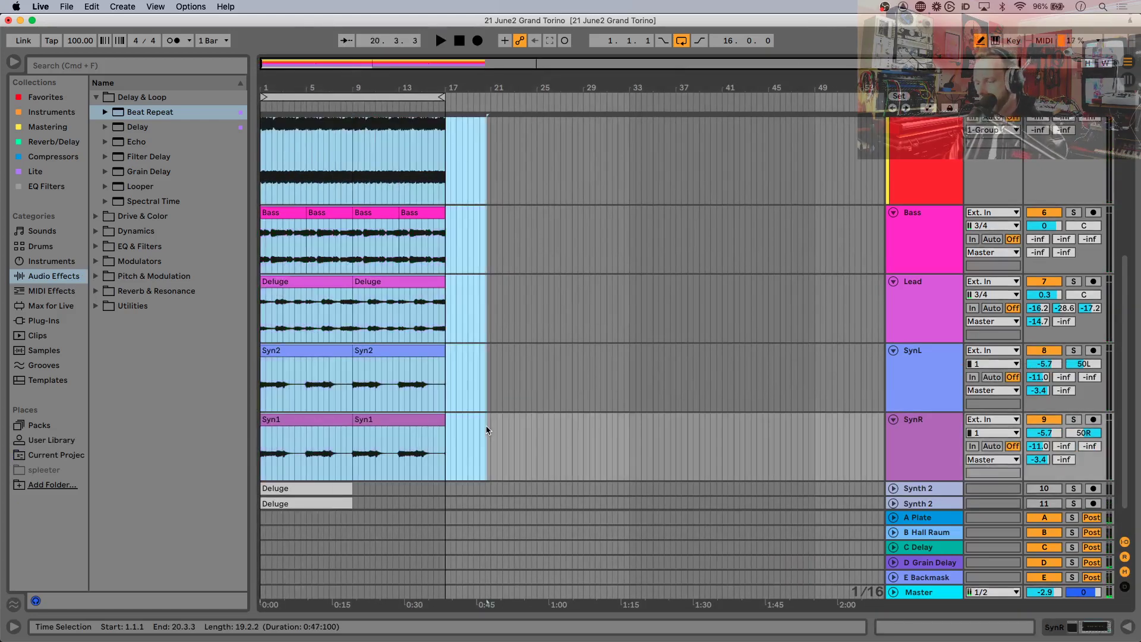
key(super+shift+r)
click(543, 553)
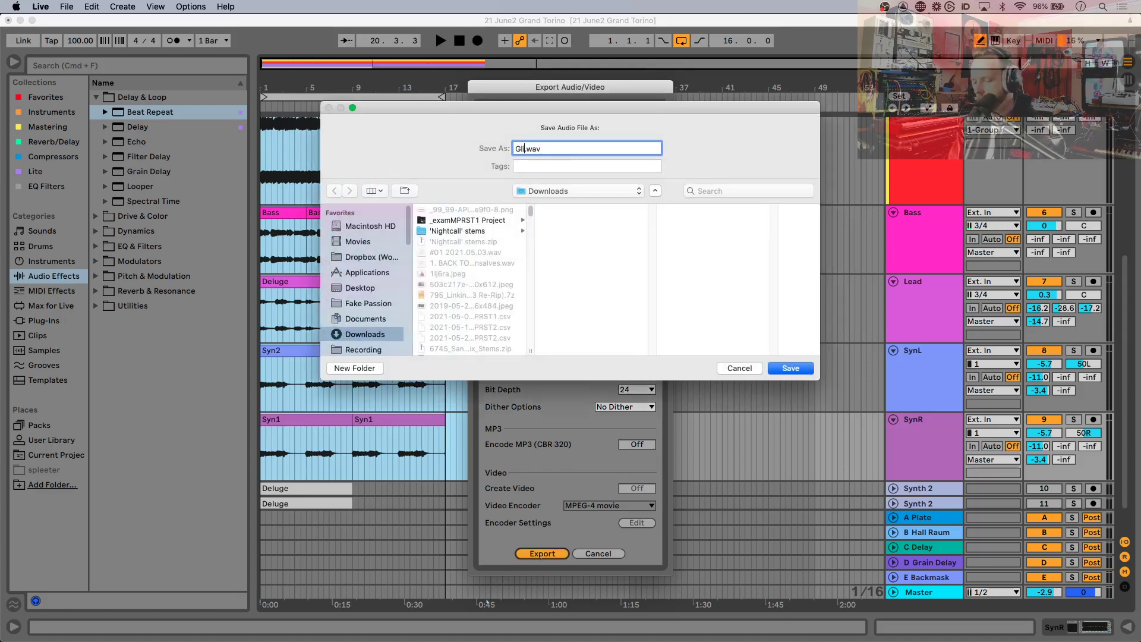
text(Glitch Bounce)
key(Return)
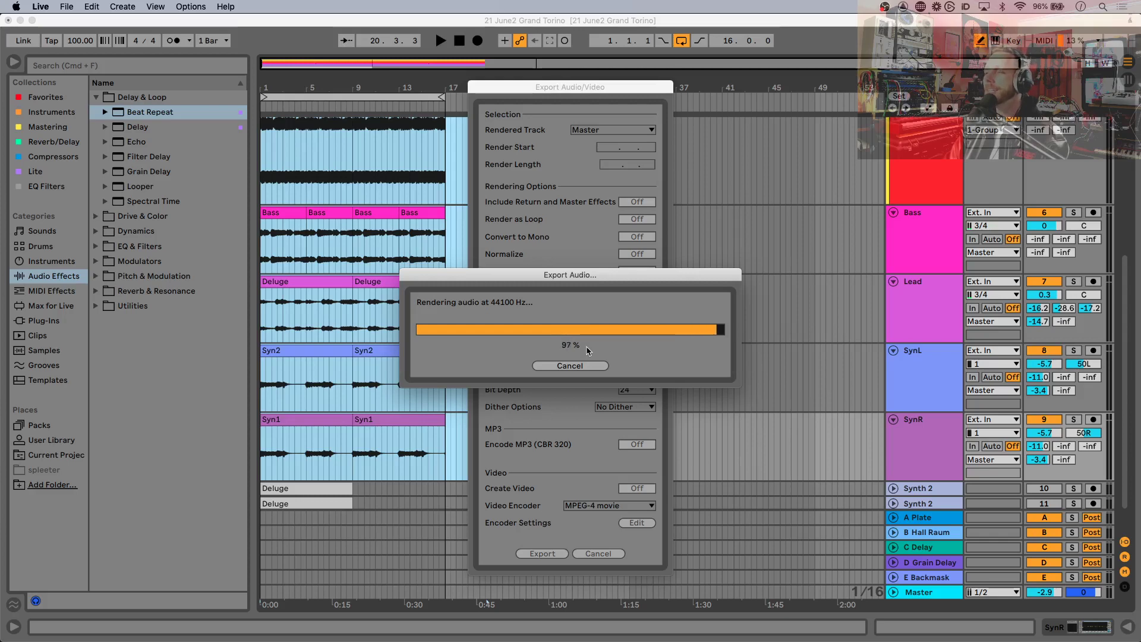
Step: Save the current set and create a new Live set
click(586, 346)
key(super+s)
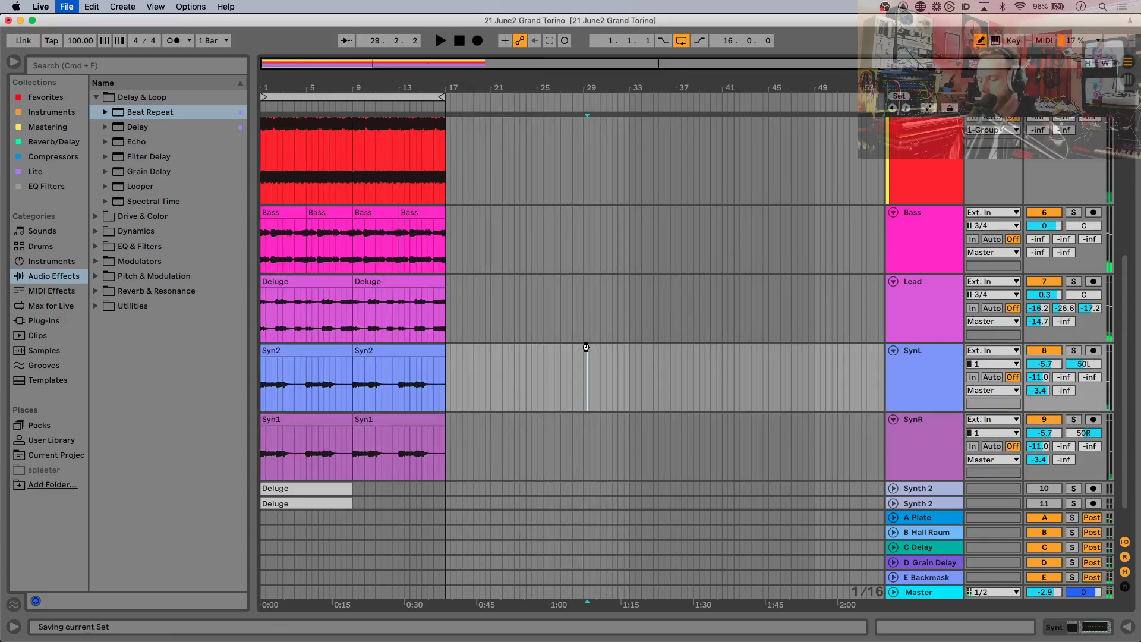
key(super+n)
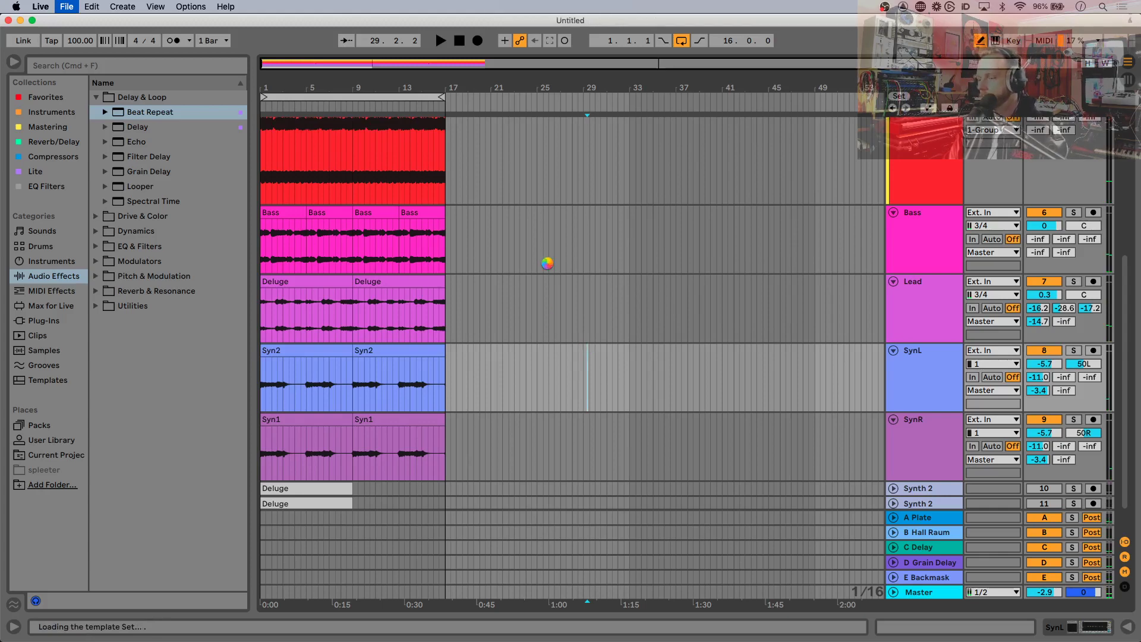
Step: Bring Glitch Bounce.wav from Finder onto the first audio track at the start of the arrangement and play it back briefly
key(super+Tab)
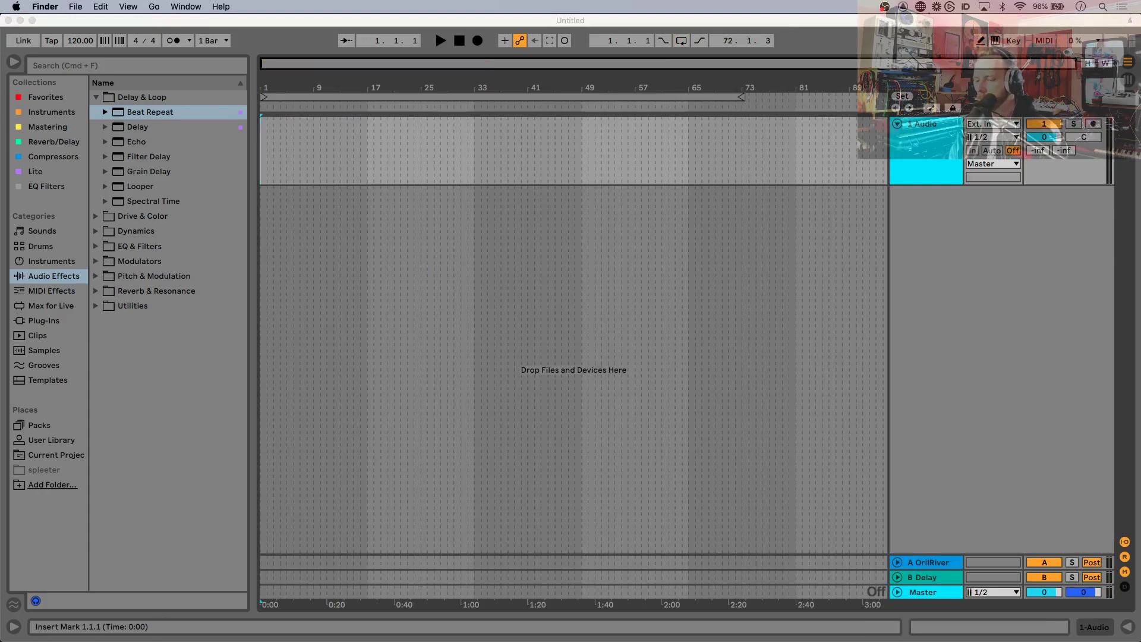
drag(472, 331, 283, 126)
click(372, 129)
key(space)
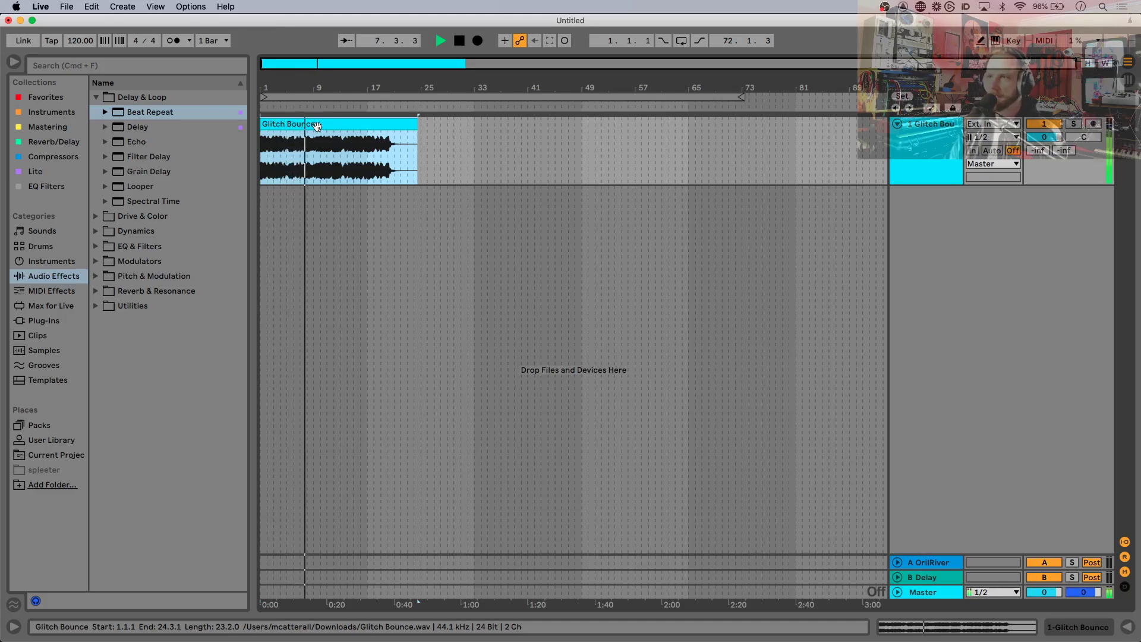
key(space)
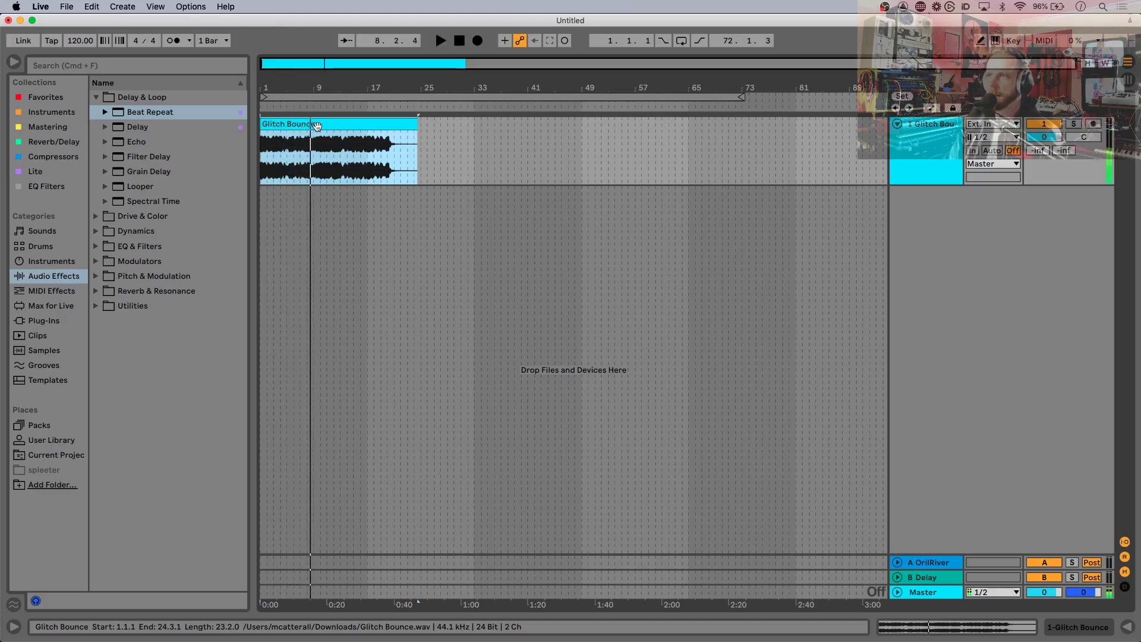
Step: Open the Glitch Bounce clip's settings, enable Warp and choose the Re-Pitch warp mode
double_click(317, 126)
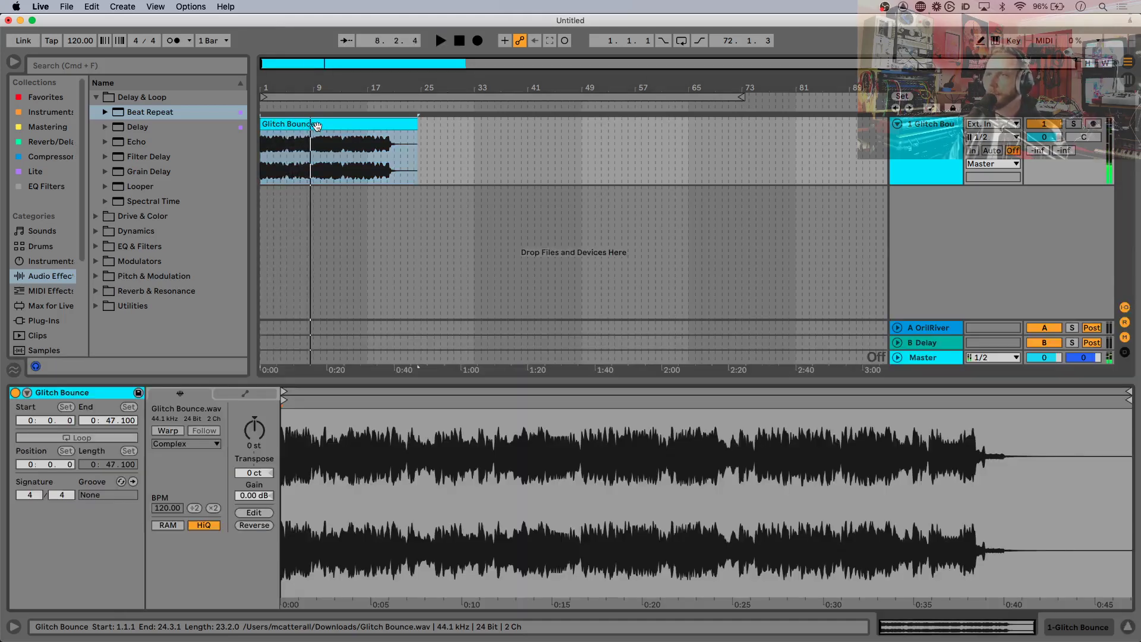
click(167, 430)
click(174, 444)
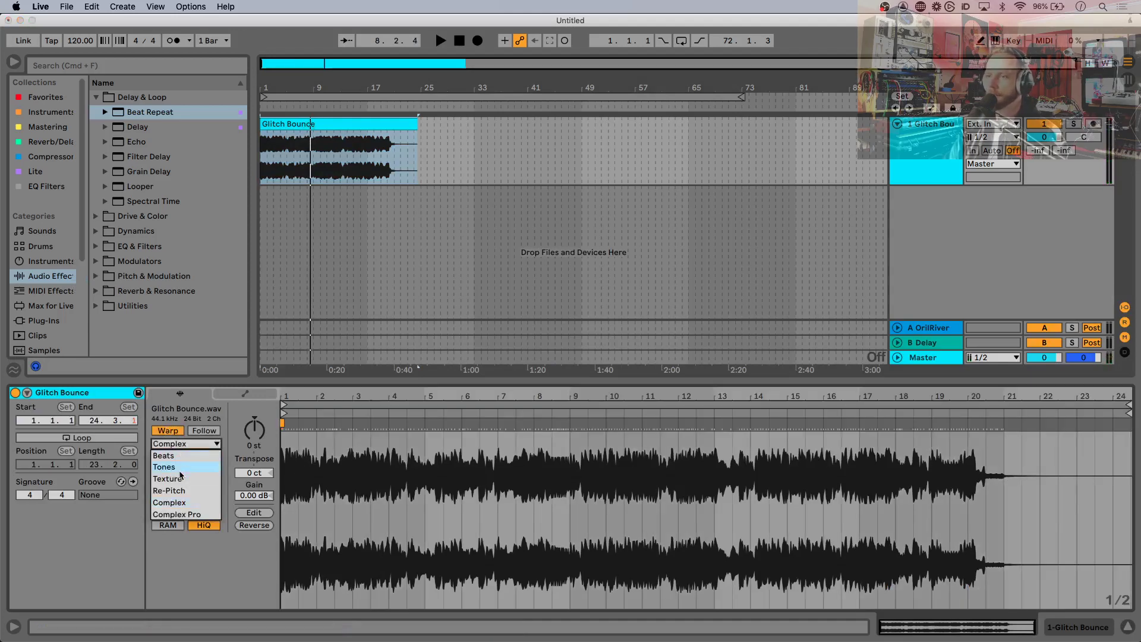
click(172, 491)
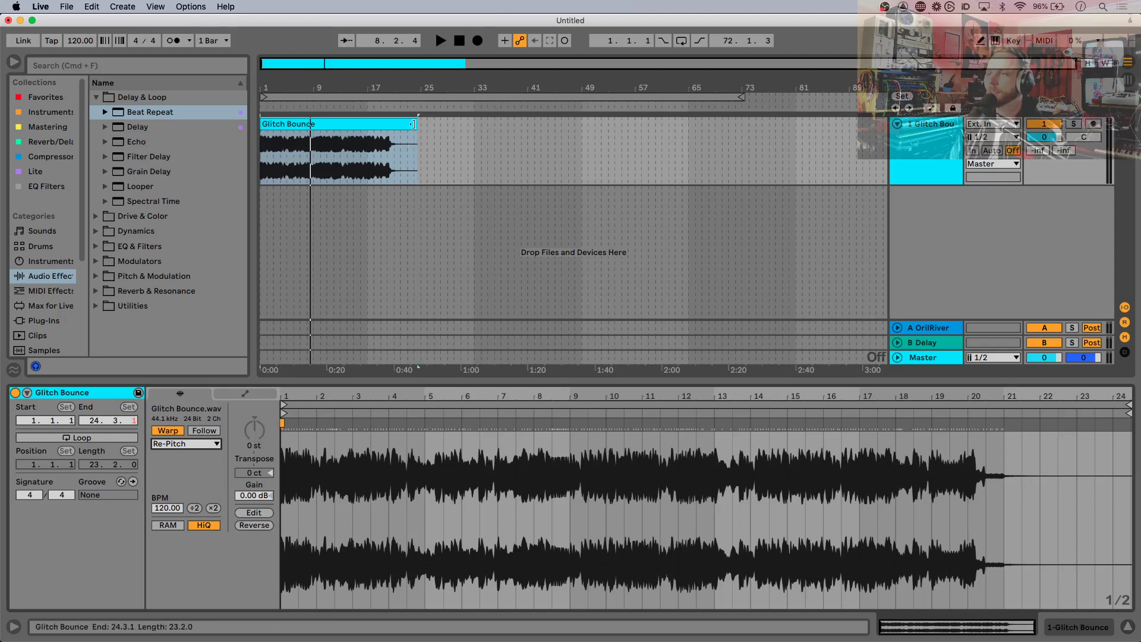
Step: Stretch the Glitch Bounce clip to end at 30.2.4, at a clip tempo of 150.00 BPM, and audition it
drag(414, 123, 453, 123)
key(space)
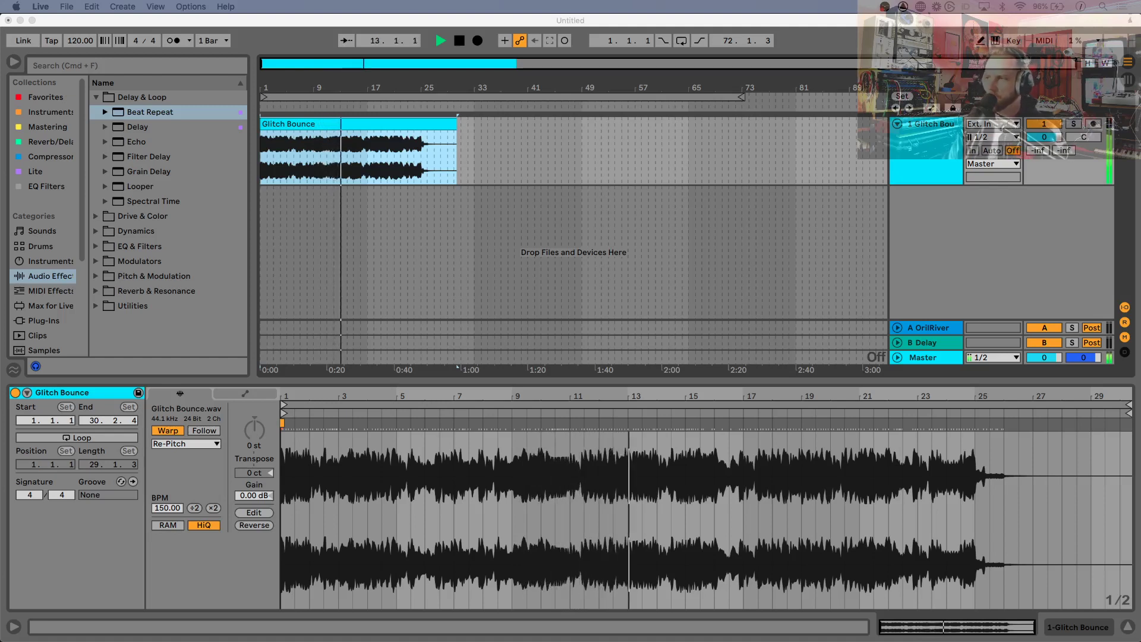
click(541, 274)
key(space)
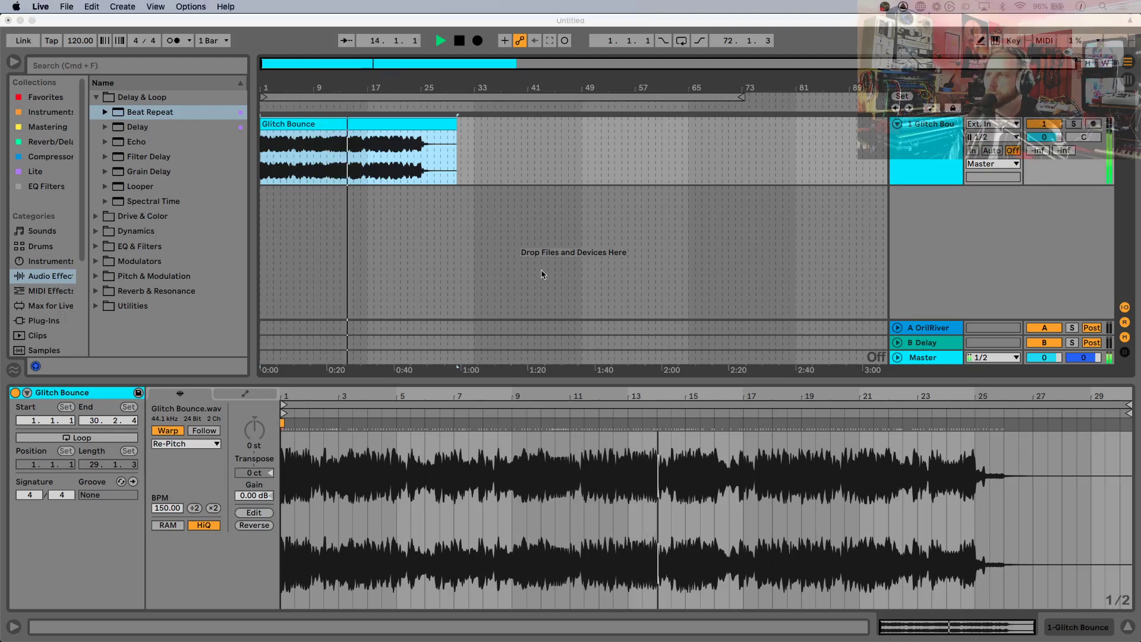